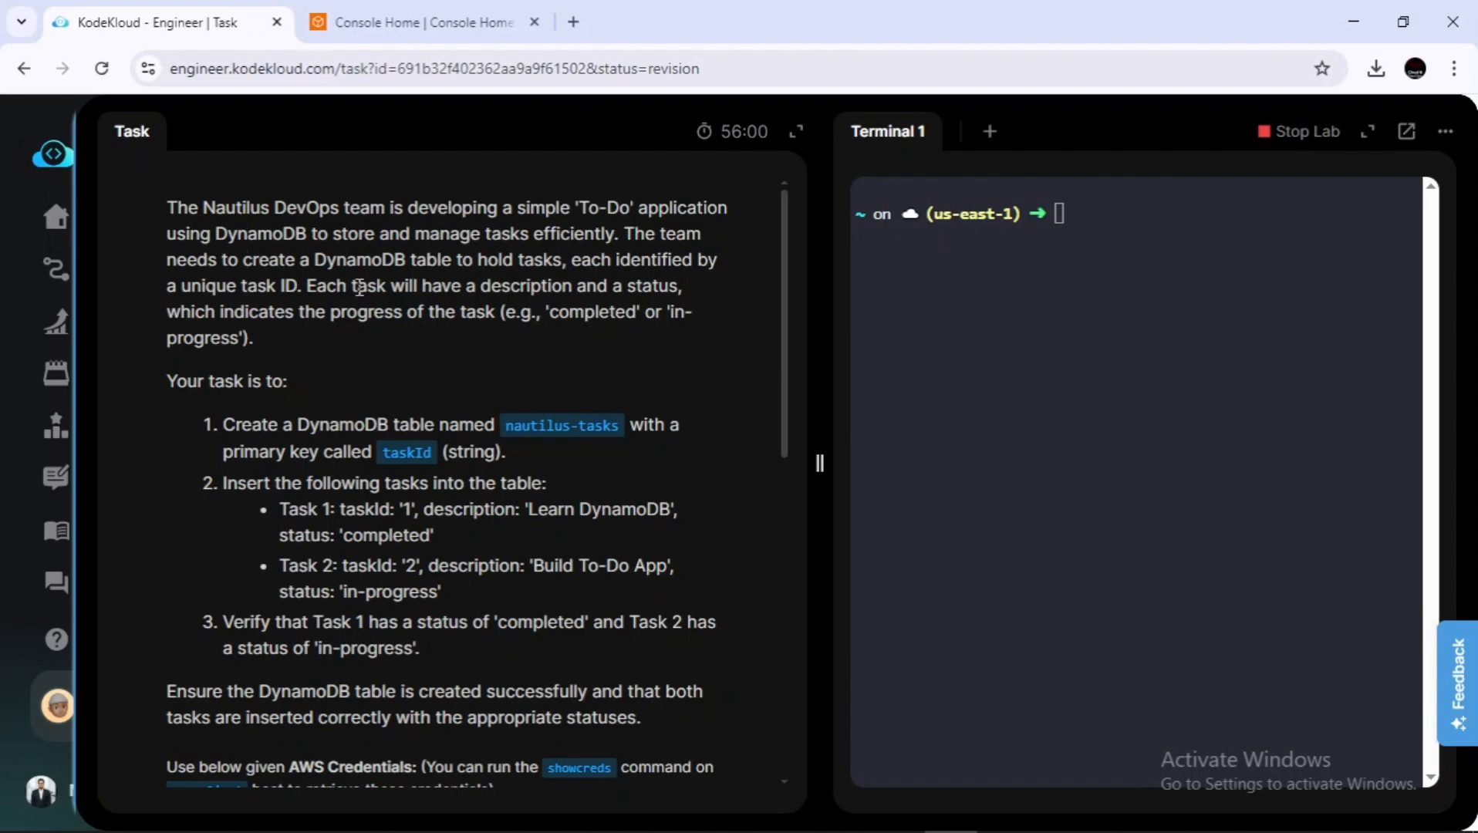
Review the task instructions and copy the required table name nautilus-tasks.
{"action": "scroll", "coordinate": [360, 287], "scroll_direction": "down", "scroll_amount": 1}
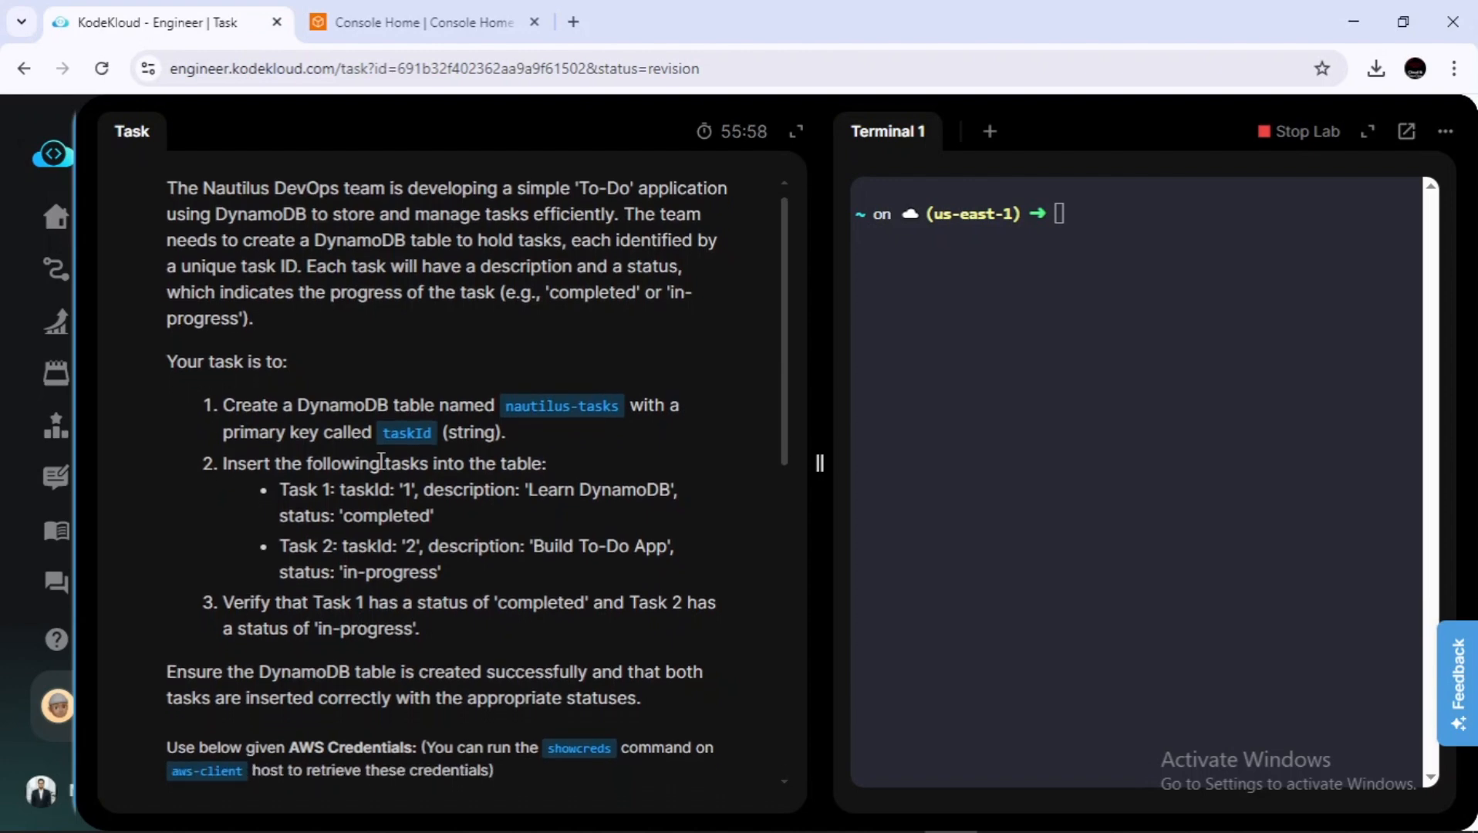
{"action": "left_click_drag", "start_coordinate": [207, 401], "coordinate": [428, 633]}
{"action": "left_click", "coordinate": [430, 631]}
{"action": "scroll", "coordinate": [323, 494], "scroll_direction": "up", "scroll_amount": 1}
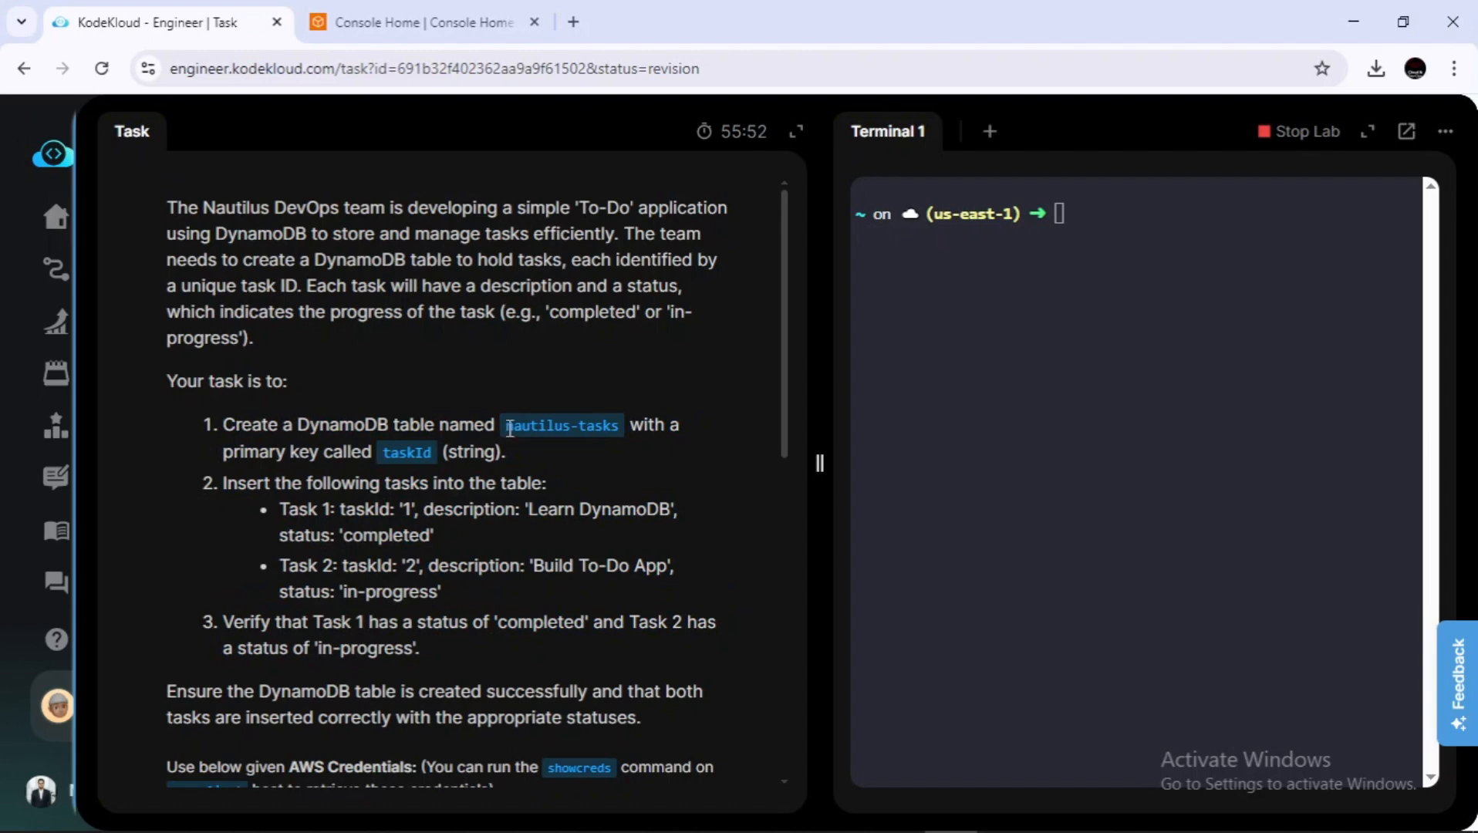
{"action": "left_click_drag", "start_coordinate": [505, 426], "coordinate": [600, 437]}
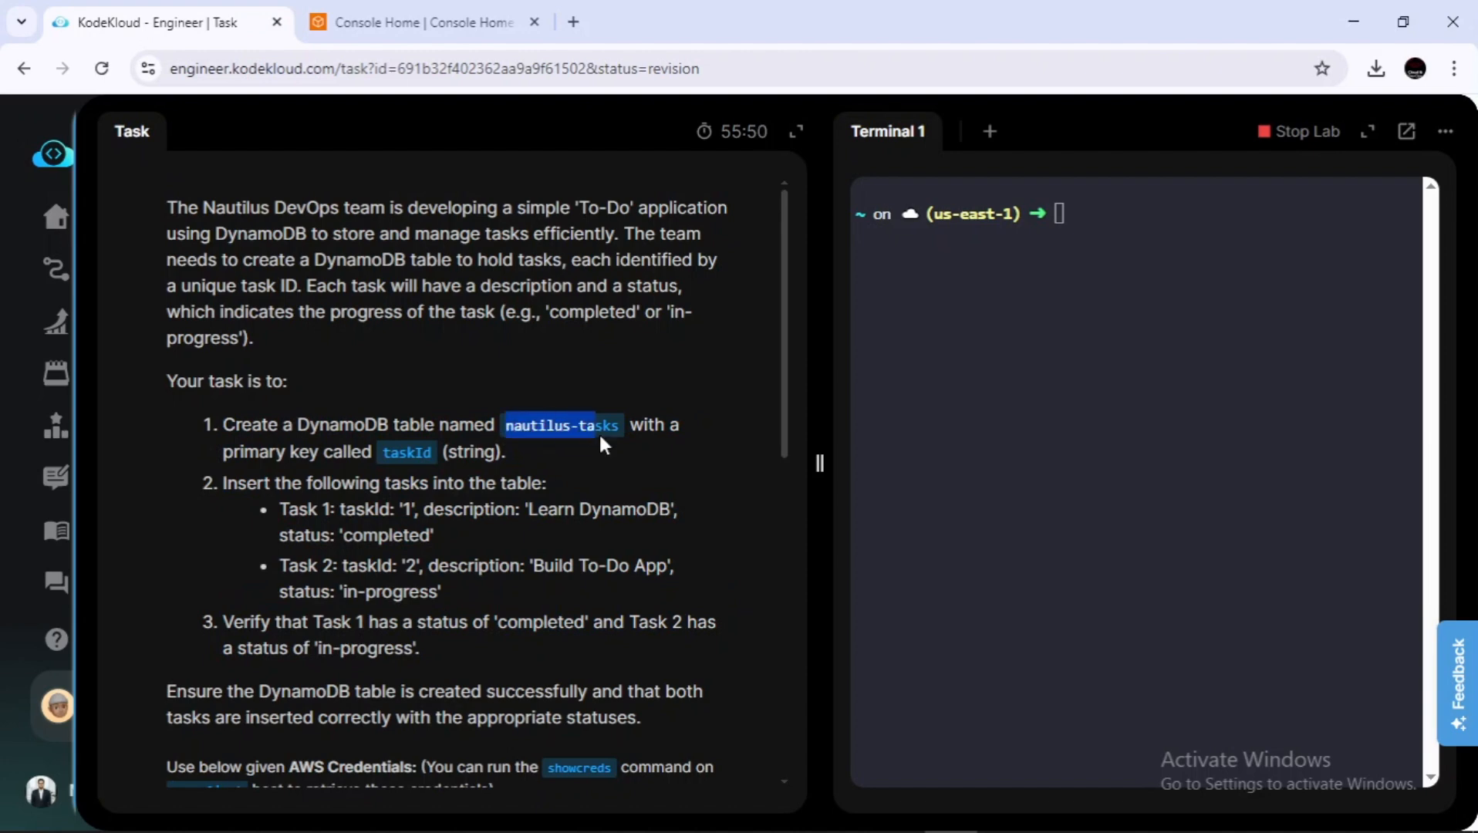
{"action": "right_click", "coordinate": [584, 426]}
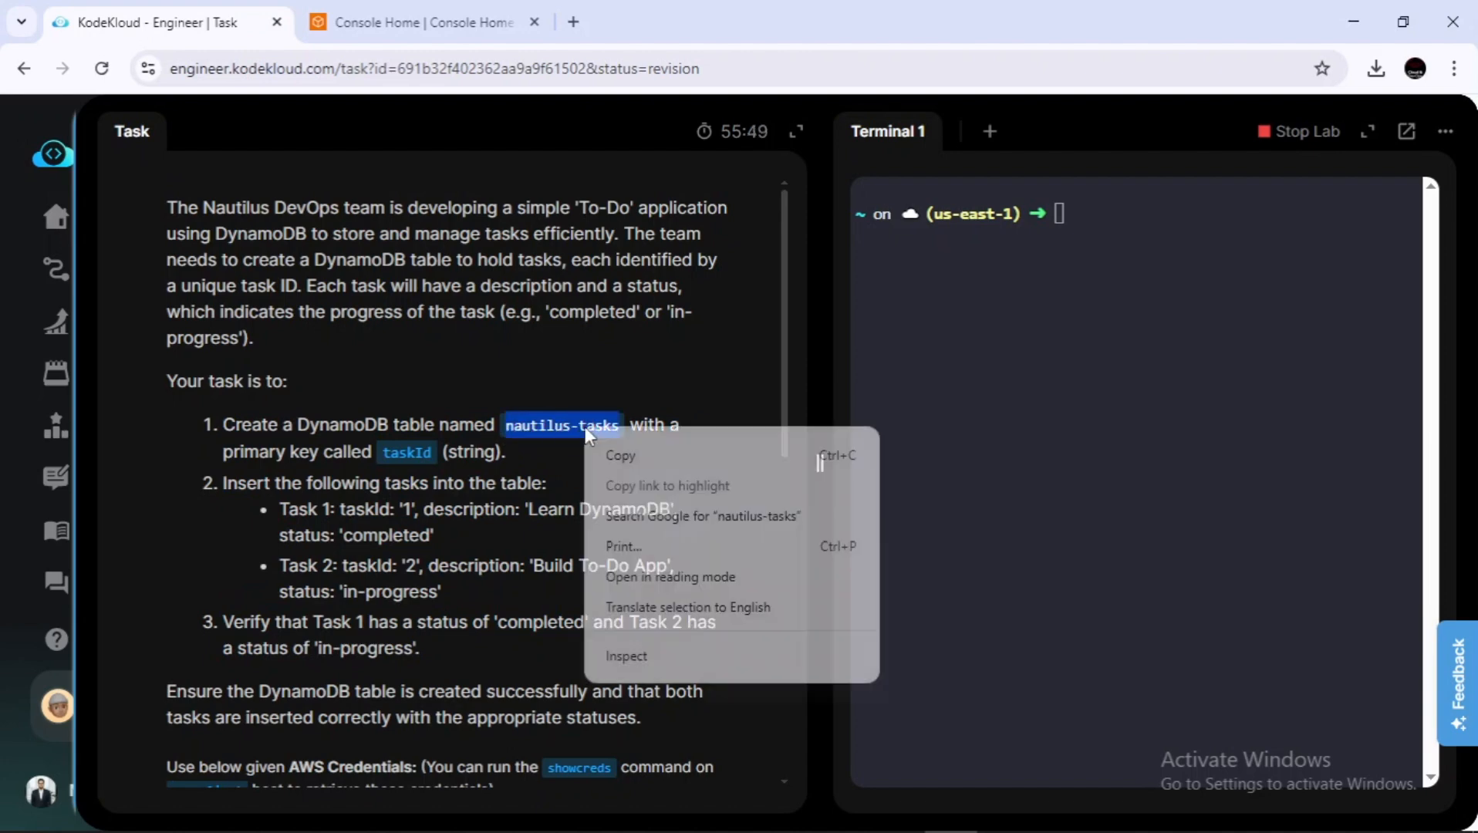
{"action": "left_click", "coordinate": [617, 457]}
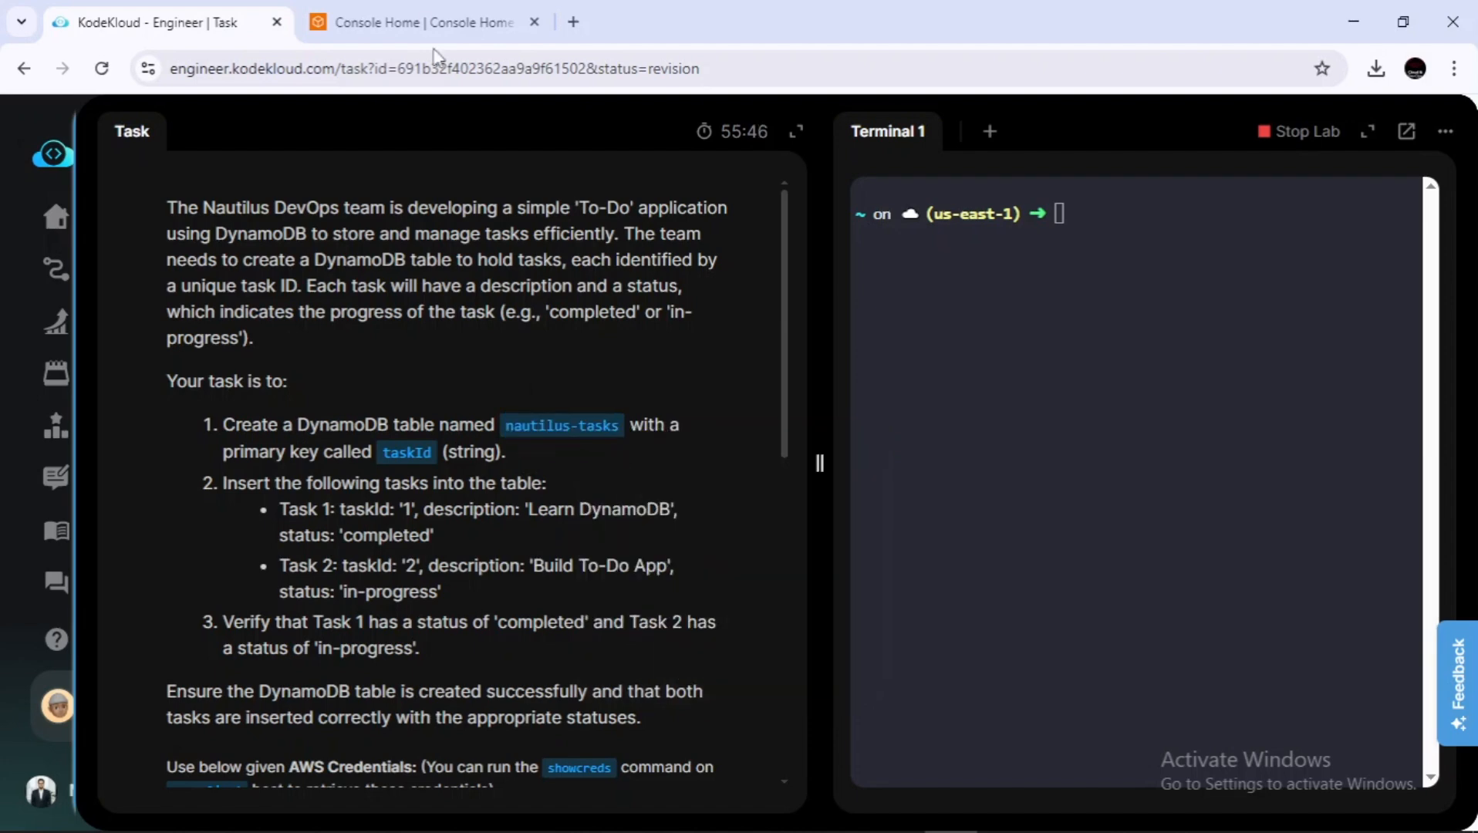
Switch to the AWS console, find the DynamoDB service and start a new table named nautilus-tasks.
{"action": "left_click", "coordinate": [415, 10]}
{"action": "left_click", "coordinate": [395, 121]}
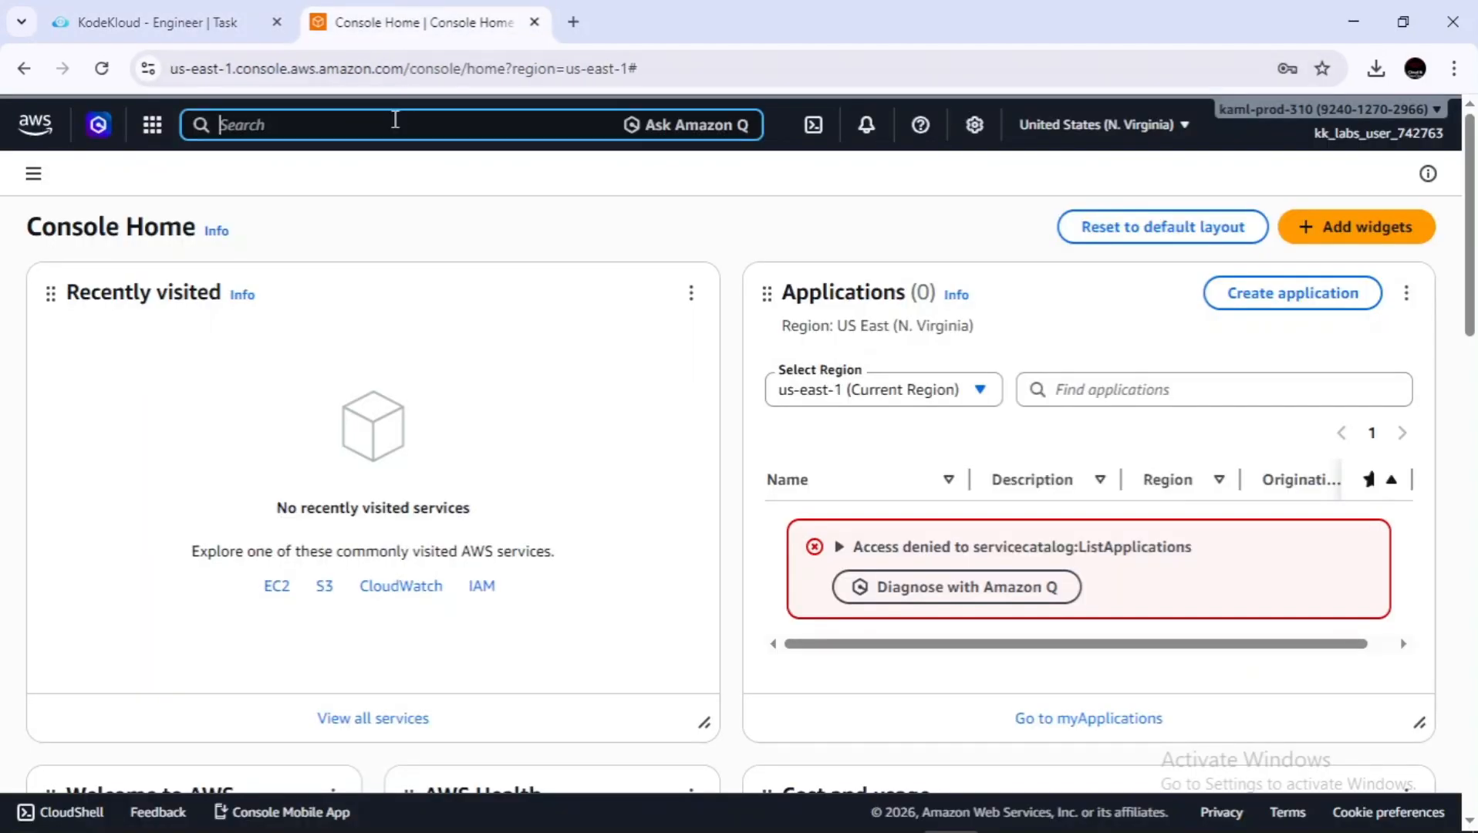
{"action": "type", "text": "dynam"}
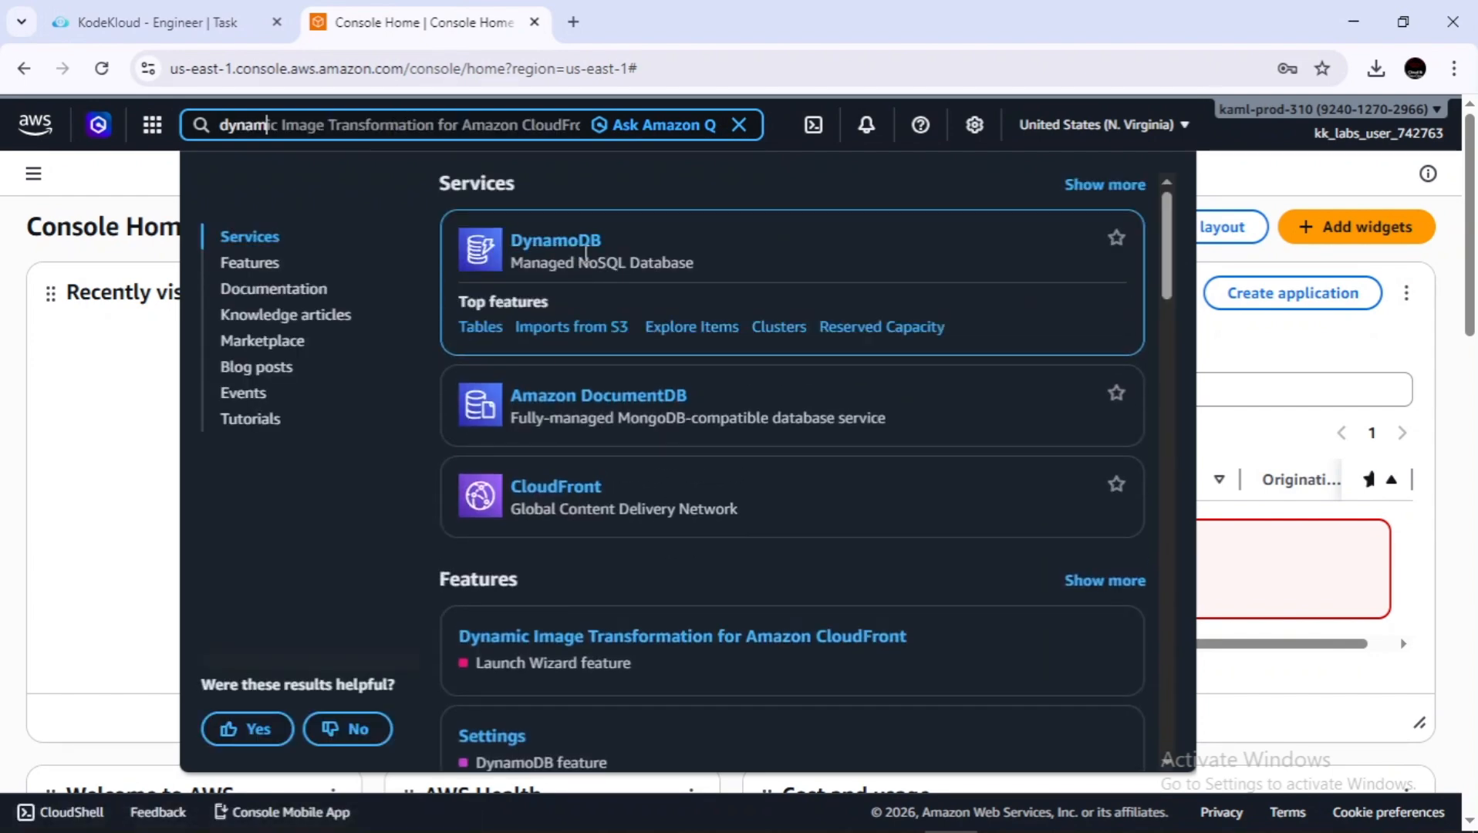
{"action": "left_click", "coordinate": [579, 250]}
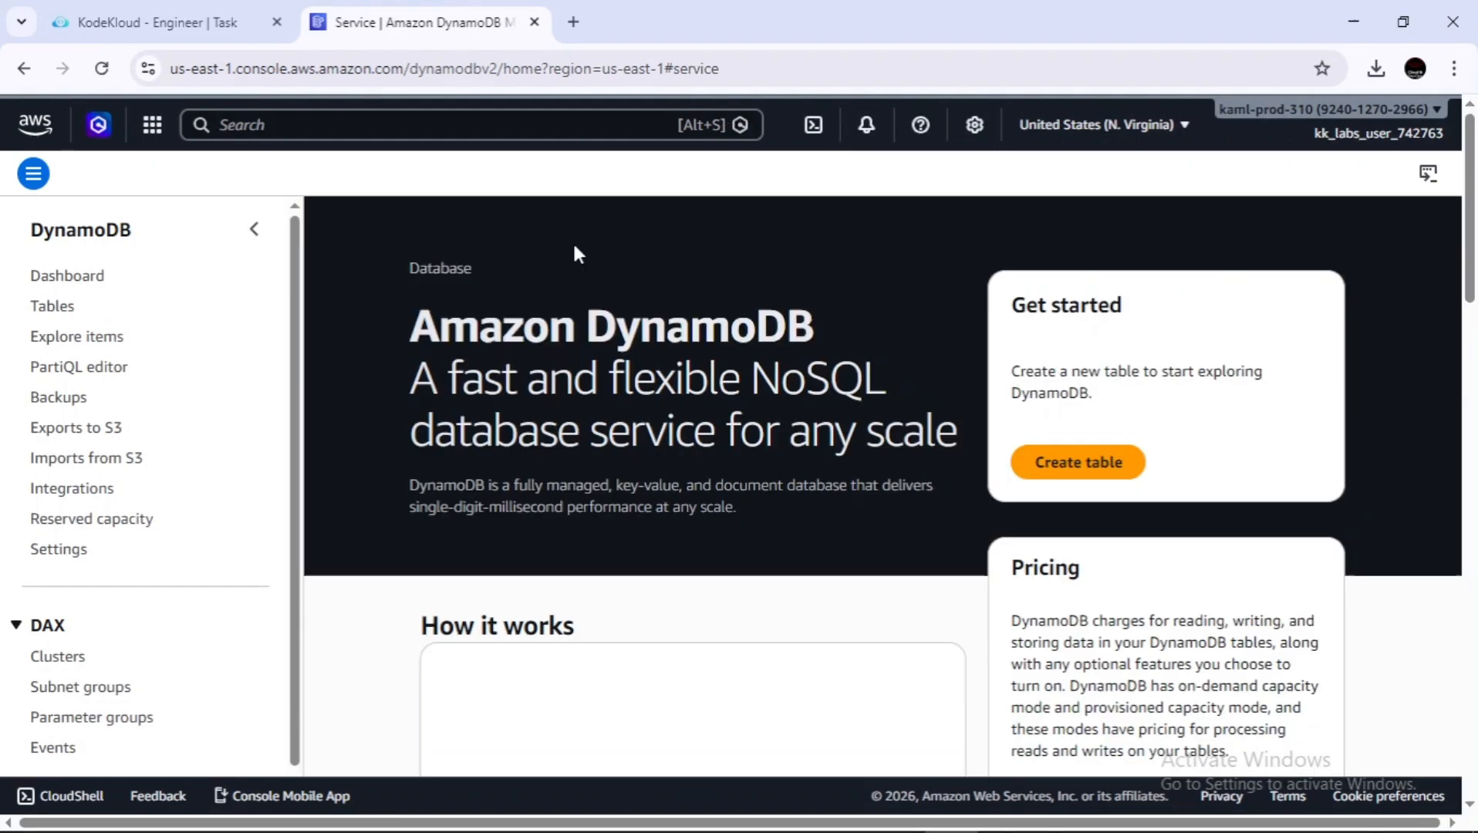
{"action": "left_click", "coordinate": [1057, 462]}
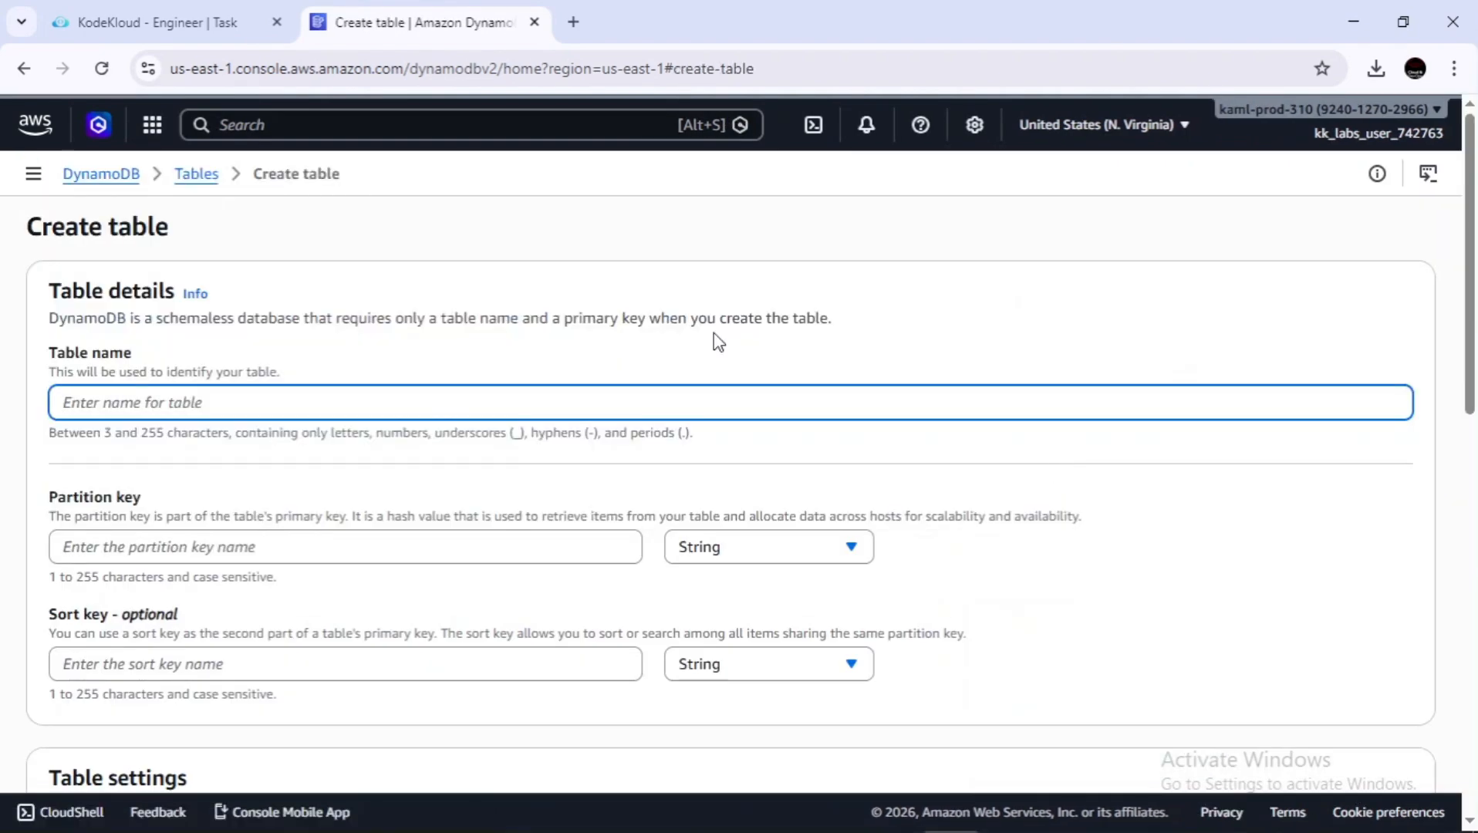
{"action": "key", "text": "ctrl+v"}
Set the partition key to taskId, as given in the task instructions, and create the table with the default settings.
{"action": "left_click", "coordinate": [157, 16]}
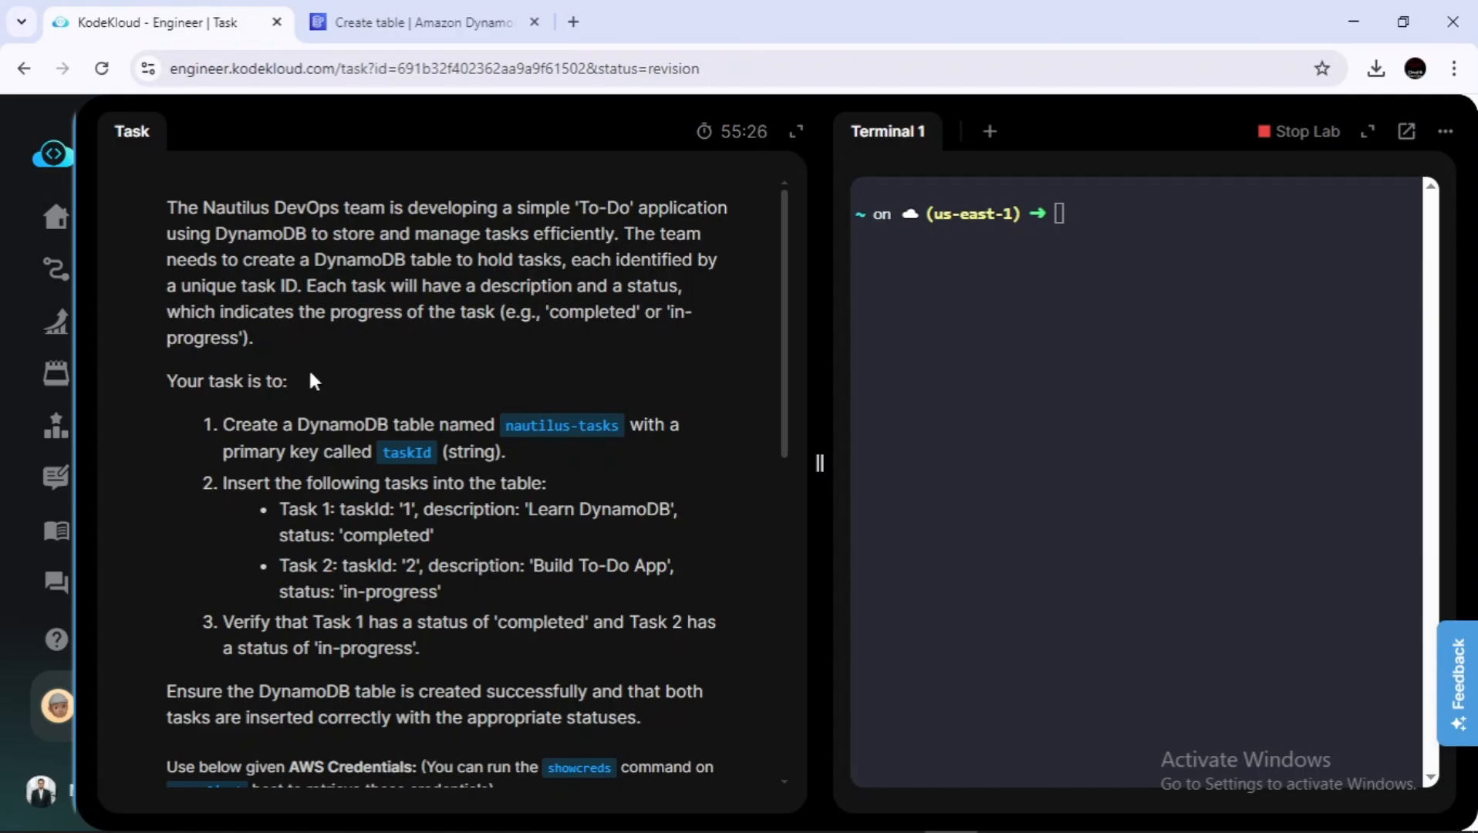
{"action": "scroll", "coordinate": [308, 367], "scroll_direction": "down", "scroll_amount": 1}
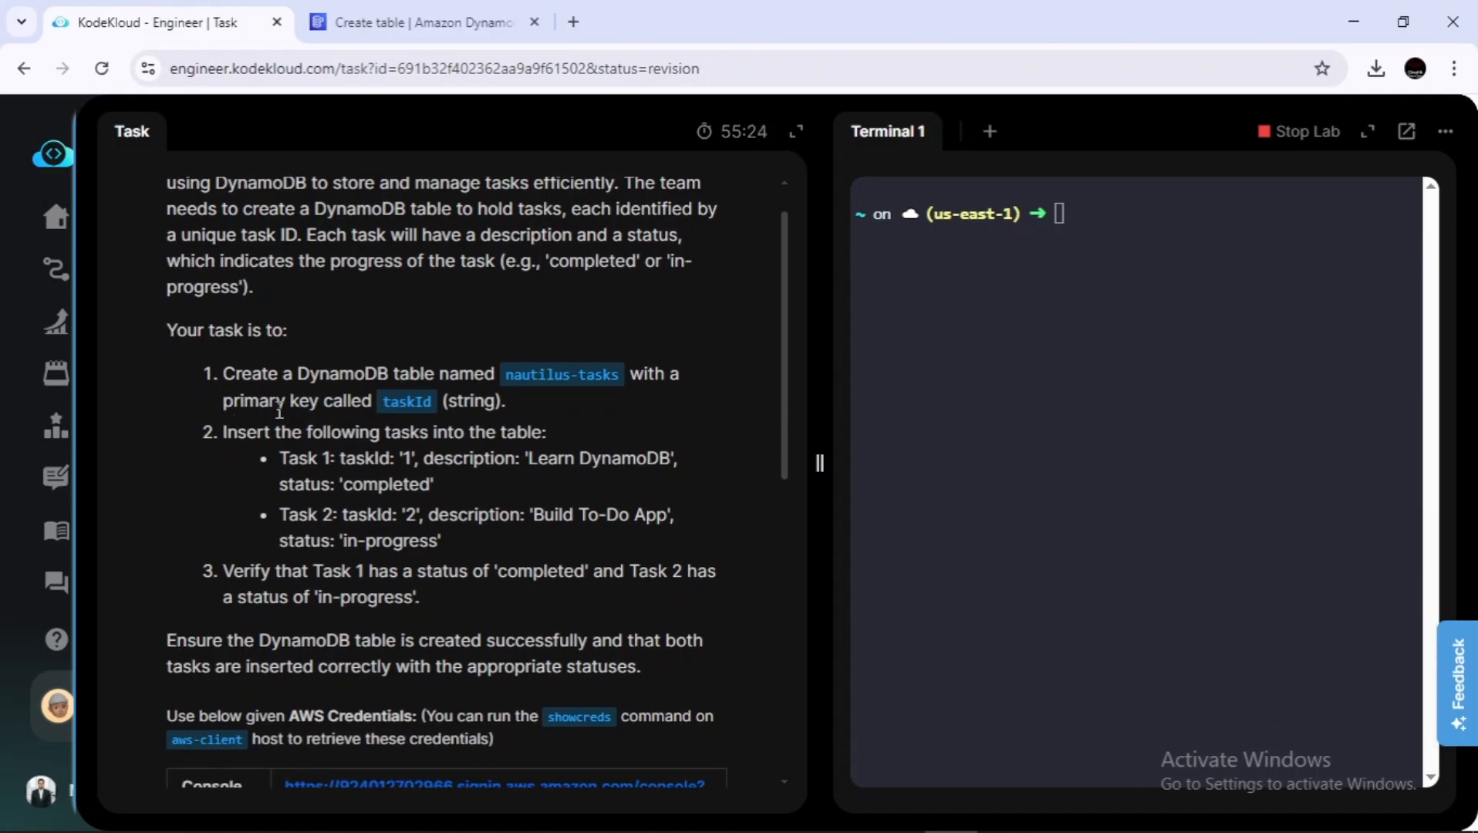
{"action": "left_click_drag", "start_coordinate": [379, 402], "coordinate": [435, 409]}
{"action": "left_click", "coordinate": [423, 13]}
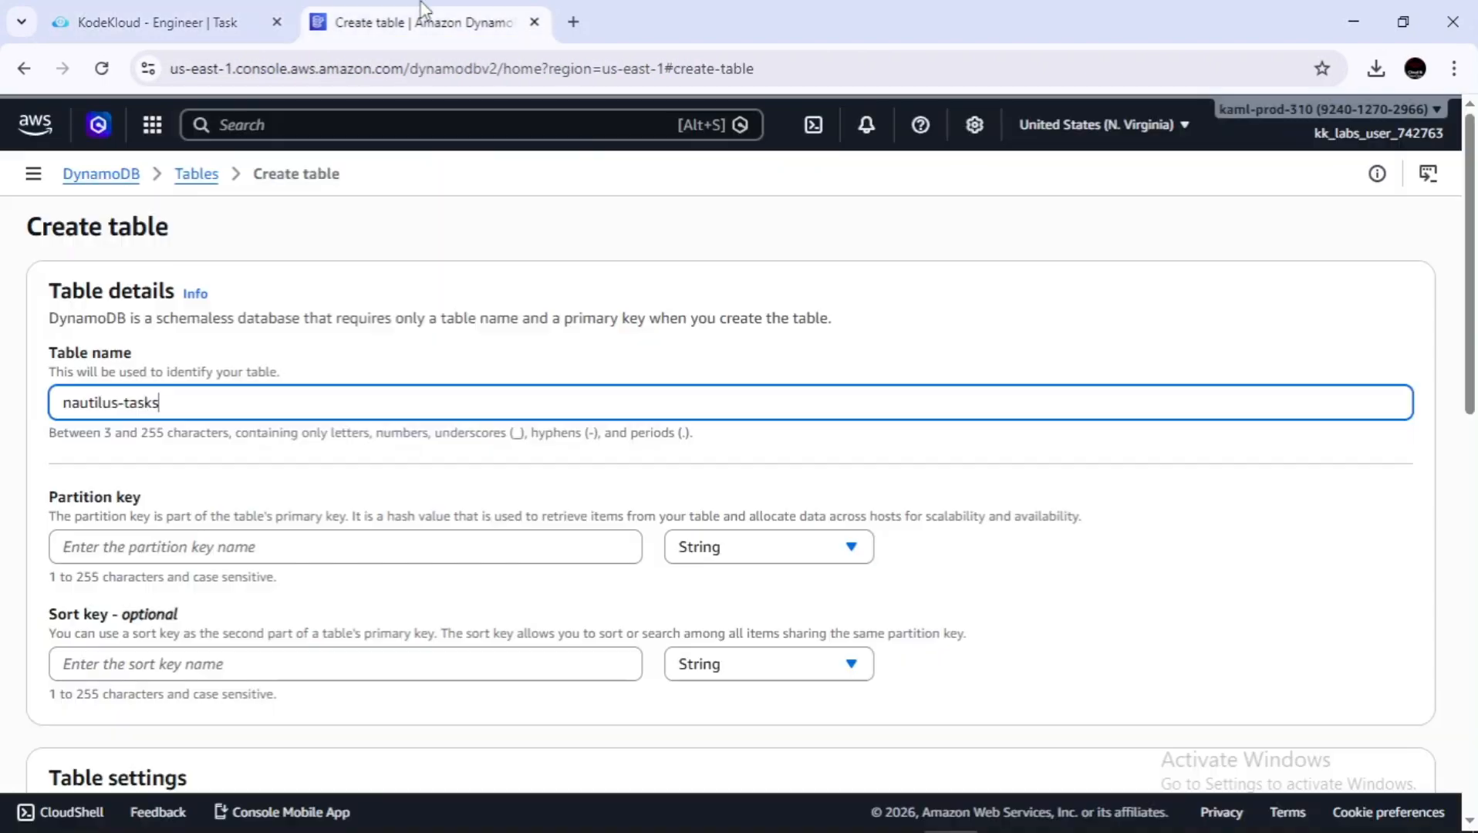
{"action": "left_click", "coordinate": [140, 548]}
{"action": "key", "text": "Down"}
{"action": "key", "text": "Return"}
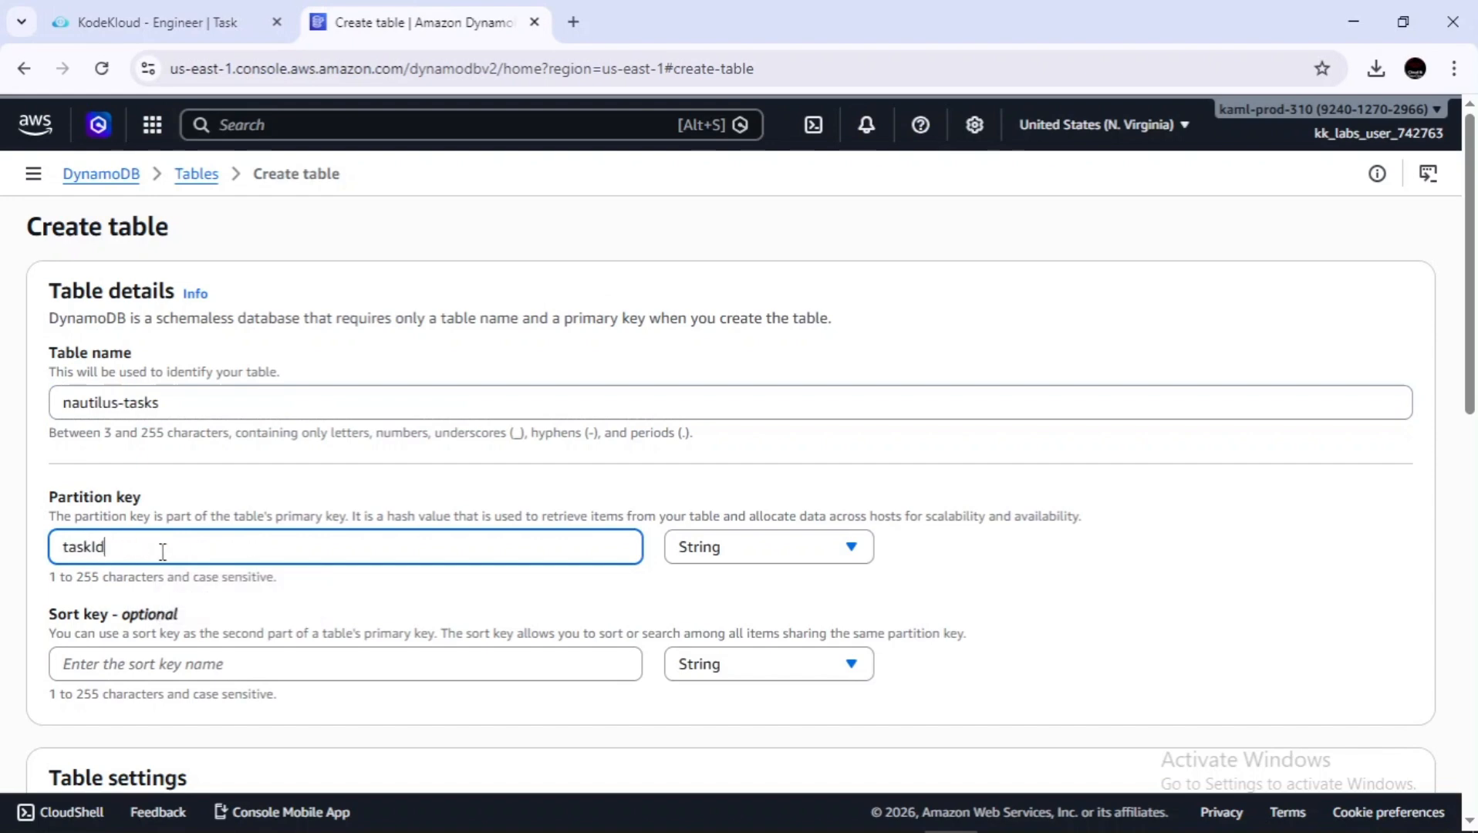
{"action": "scroll", "coordinate": [162, 552], "scroll_direction": "down", "scroll_amount": 15}
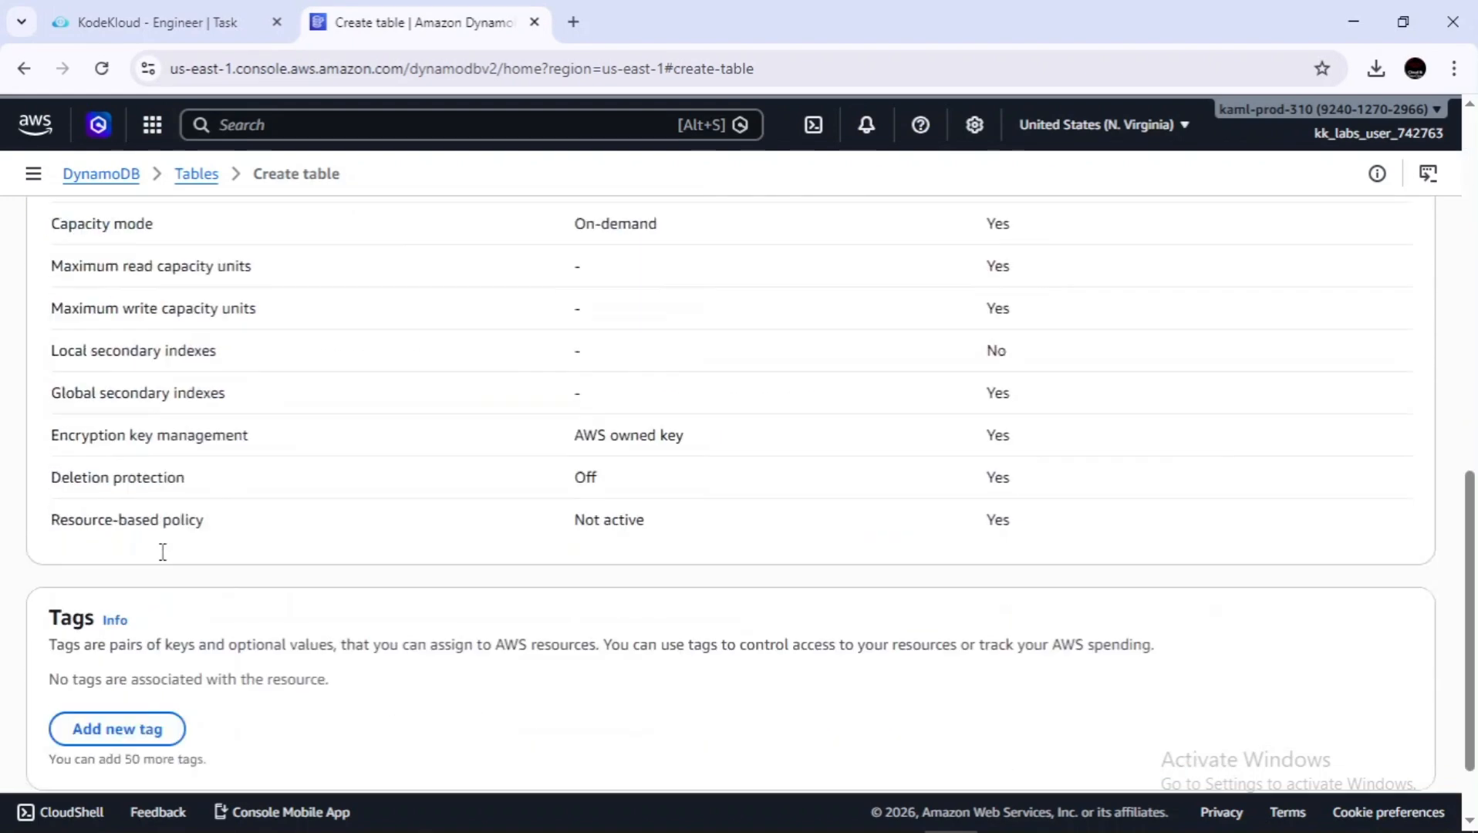
{"action": "left_click", "coordinate": [1339, 729]}
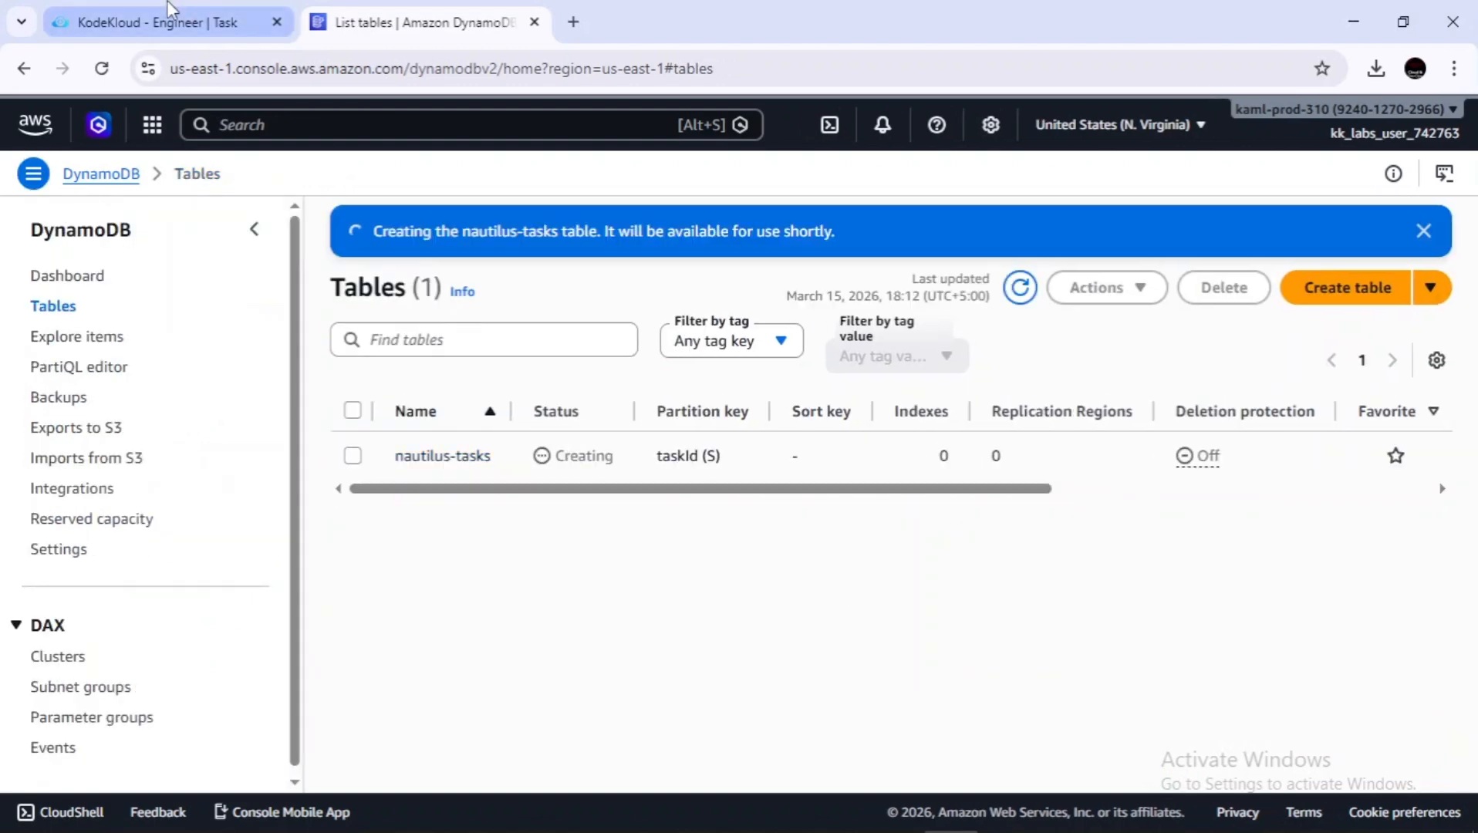
Return to the KodeKloud task page and widen the instructions pane to review the items to insert.
{"action": "left_click", "coordinate": [179, 18]}
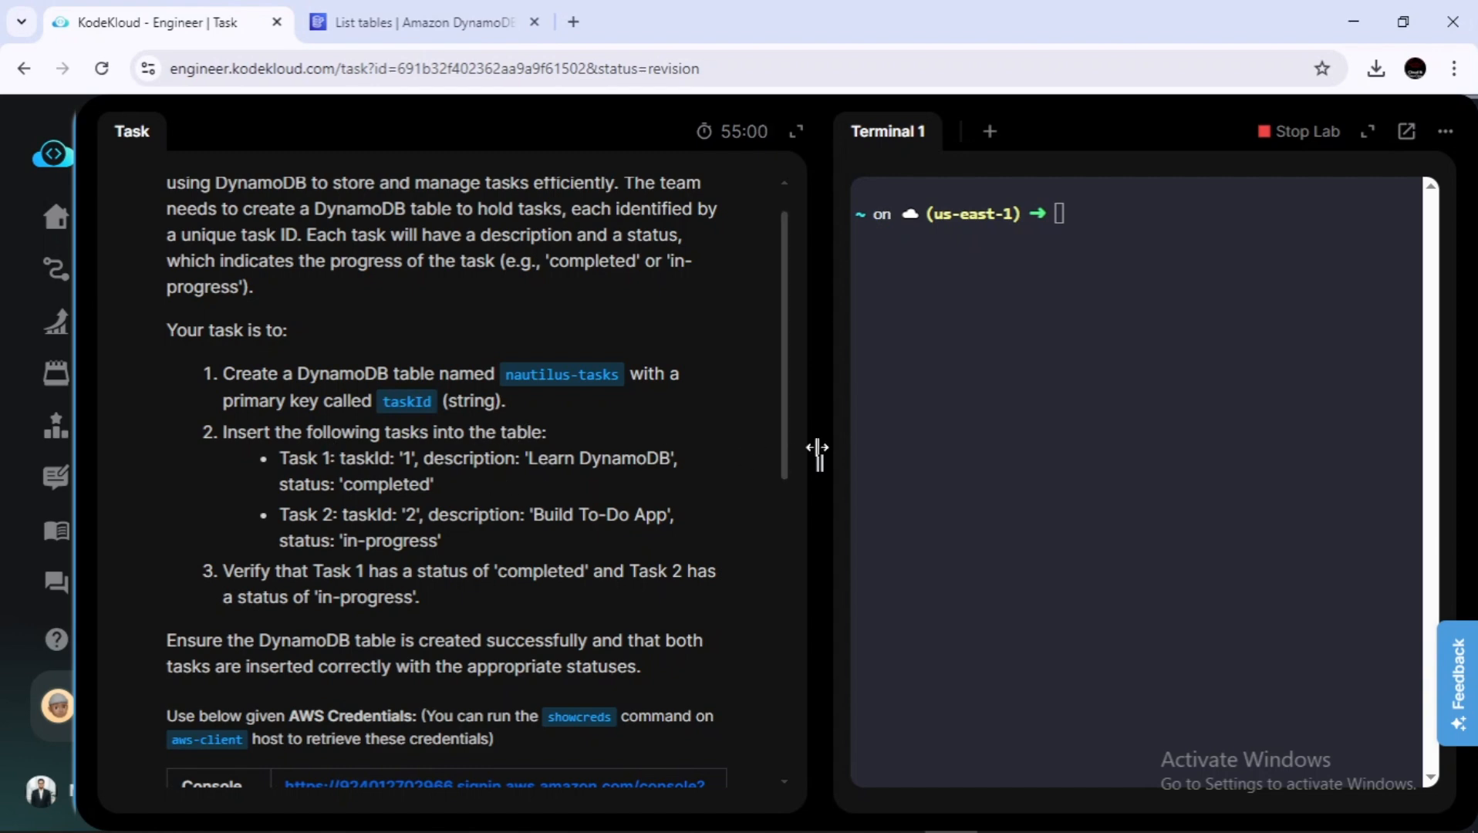
{"action": "left_click_drag", "start_coordinate": [817, 448], "coordinate": [940, 463]}
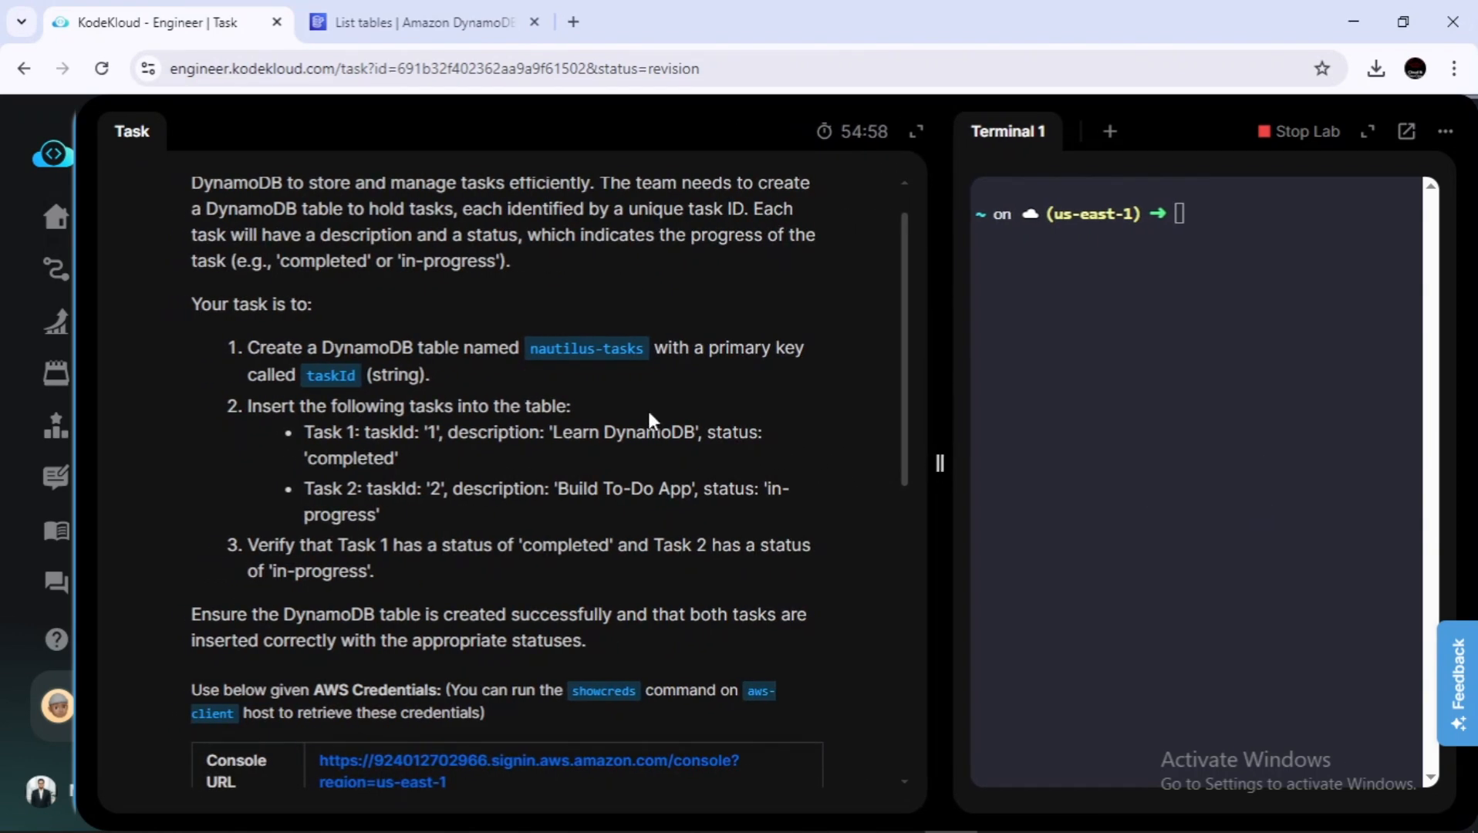
{"action": "scroll", "coordinate": [381, 442], "scroll_direction": "up", "scroll_amount": 1}
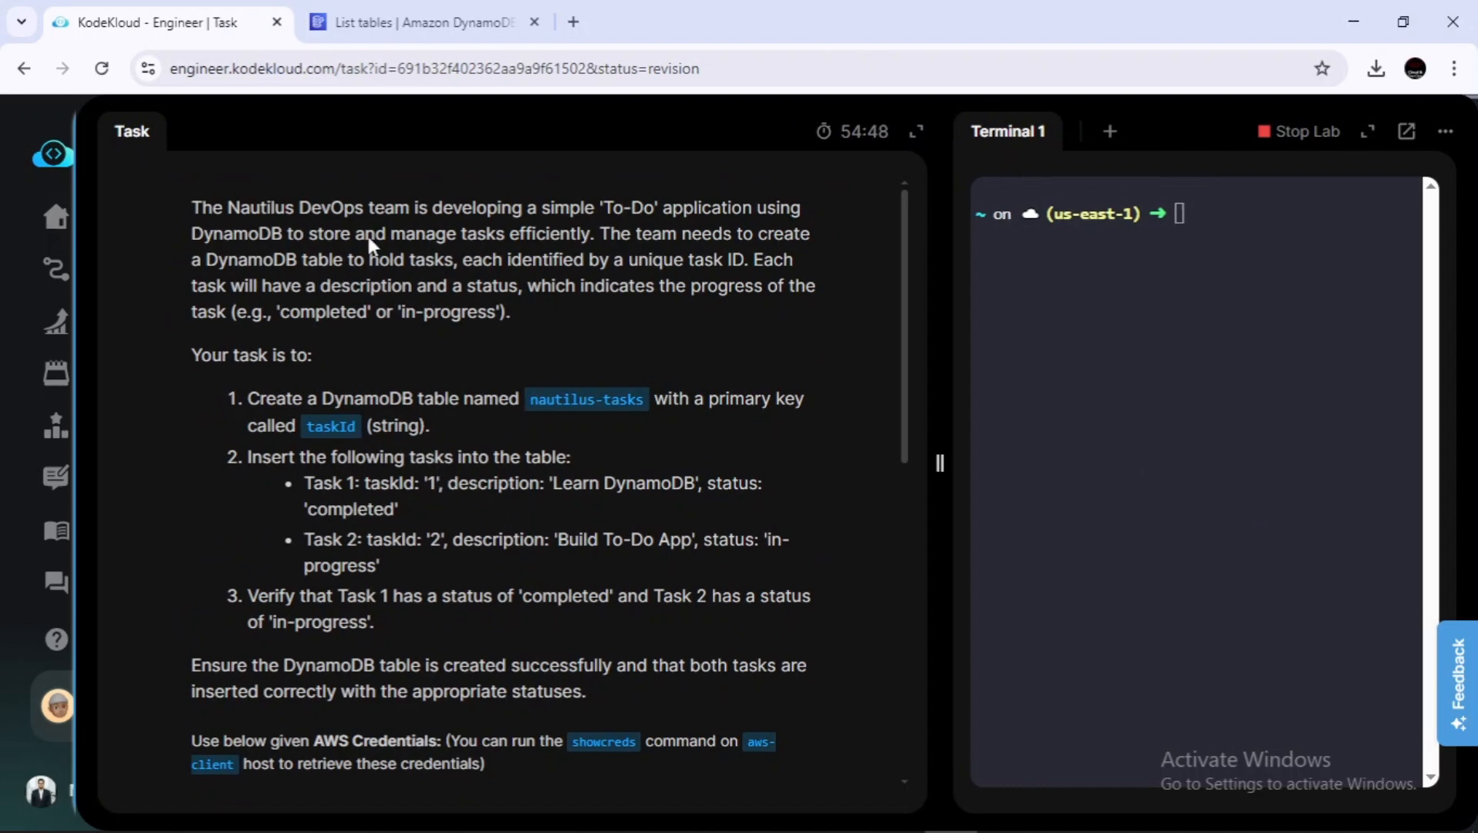
In the DynamoDB console, explore the items of the nautilus-tasks table and start creating a new item.
{"action": "key", "text": "ctrl+Tab"}
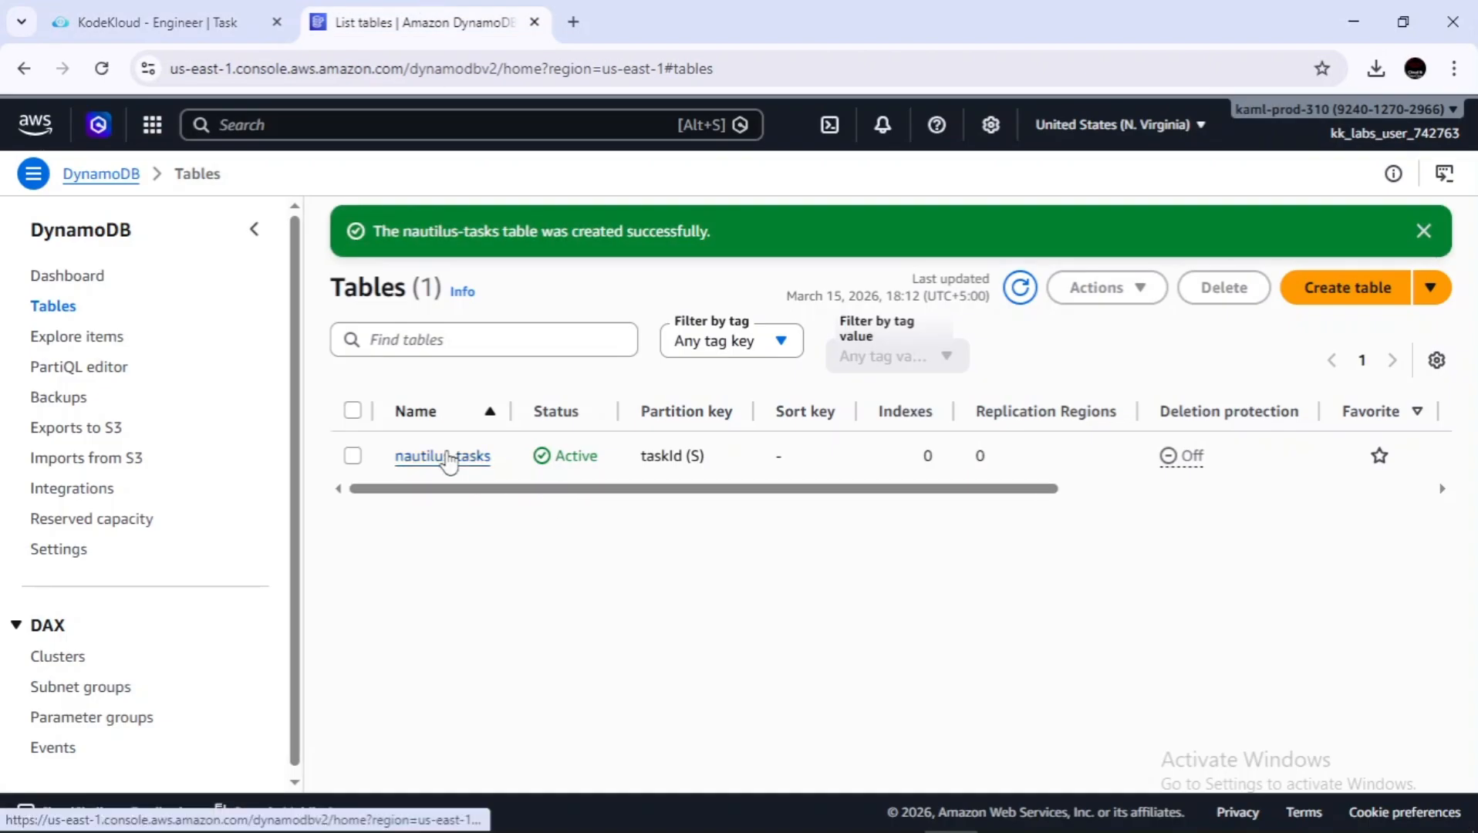
{"action": "left_click", "coordinate": [443, 456]}
{"action": "scroll", "coordinate": [1029, 398], "scroll_direction": "down", "scroll_amount": 5}
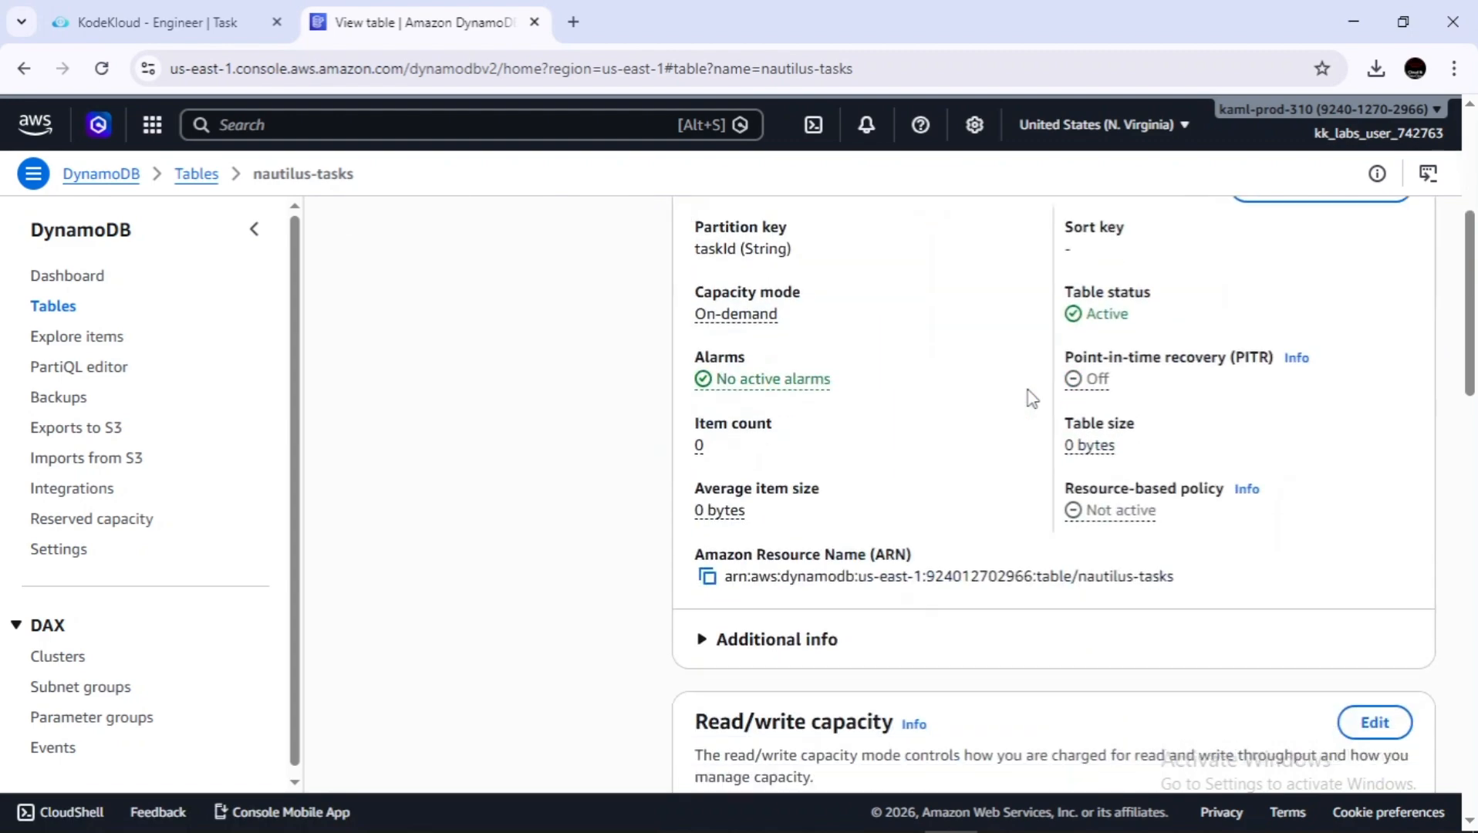
{"action": "scroll", "coordinate": [1028, 397], "scroll_direction": "down", "scroll_amount": 5}
{"action": "scroll", "coordinate": [1026, 396], "scroll_direction": "up", "scroll_amount": 10}
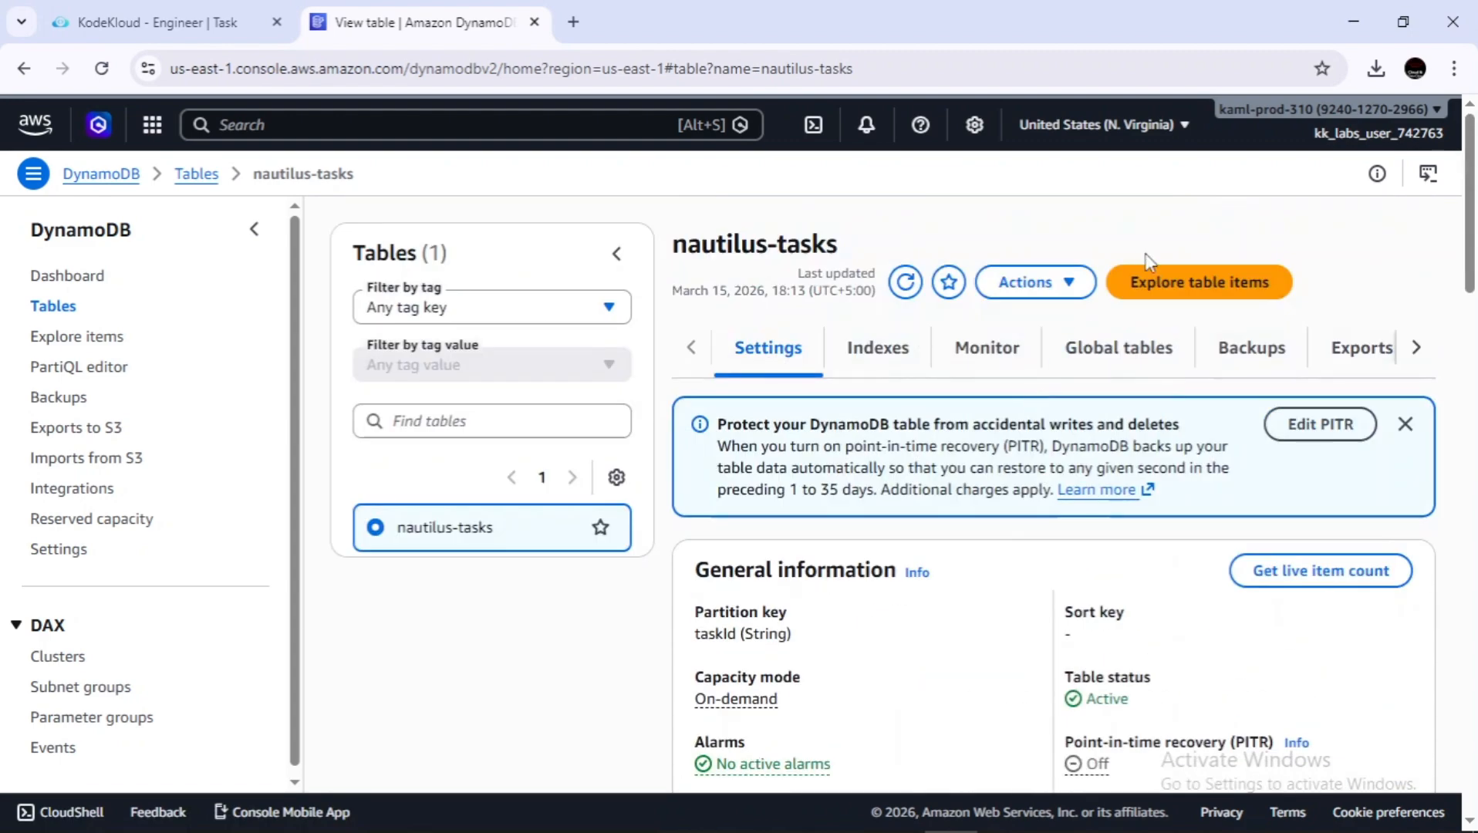
{"action": "left_click", "coordinate": [1146, 276]}
{"action": "scroll", "coordinate": [643, 504], "scroll_direction": "down", "scroll_amount": 4}
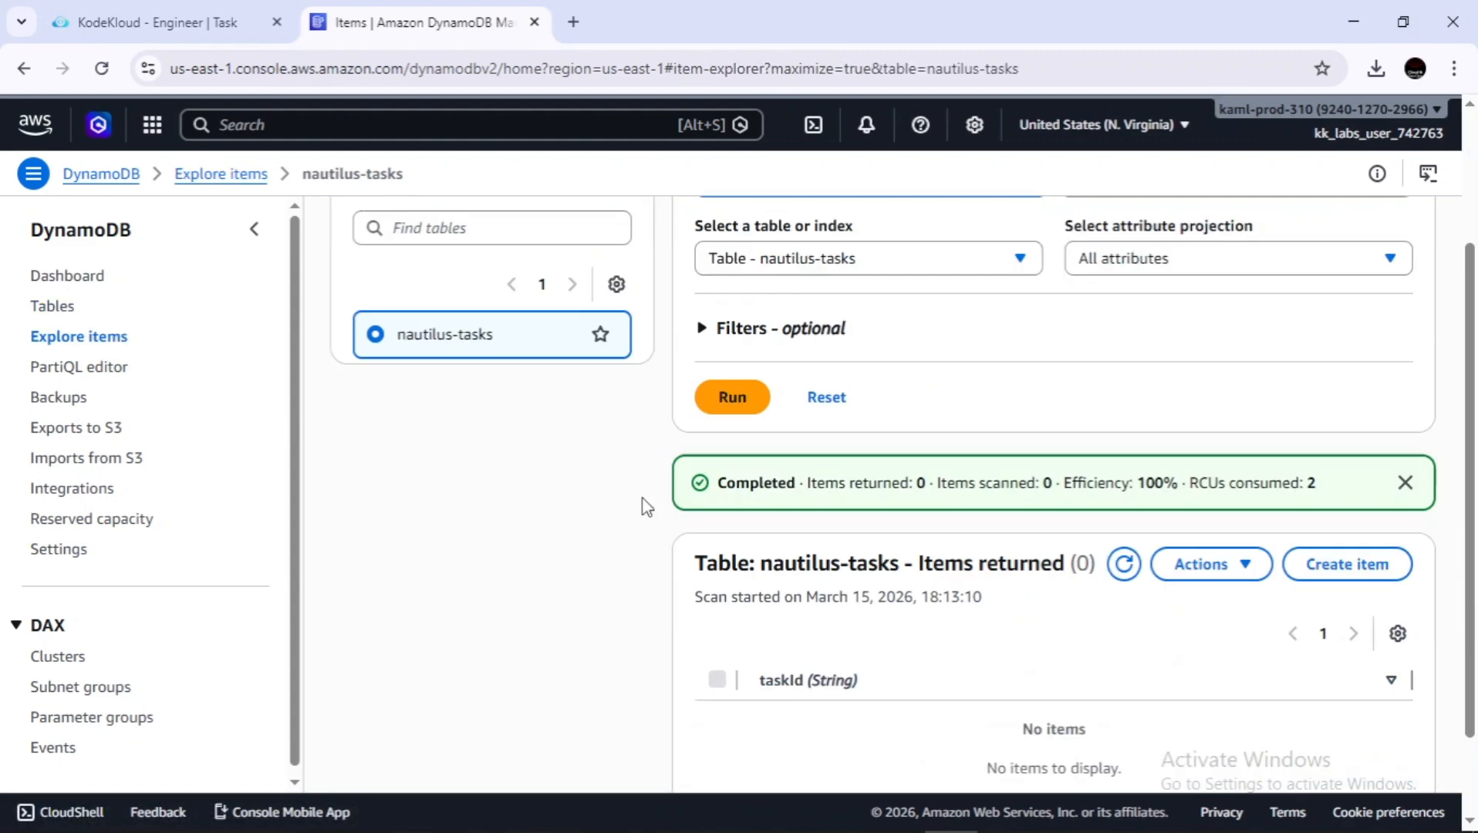
{"action": "scroll", "coordinate": [914, 610], "scroll_direction": "up", "scroll_amount": 4}
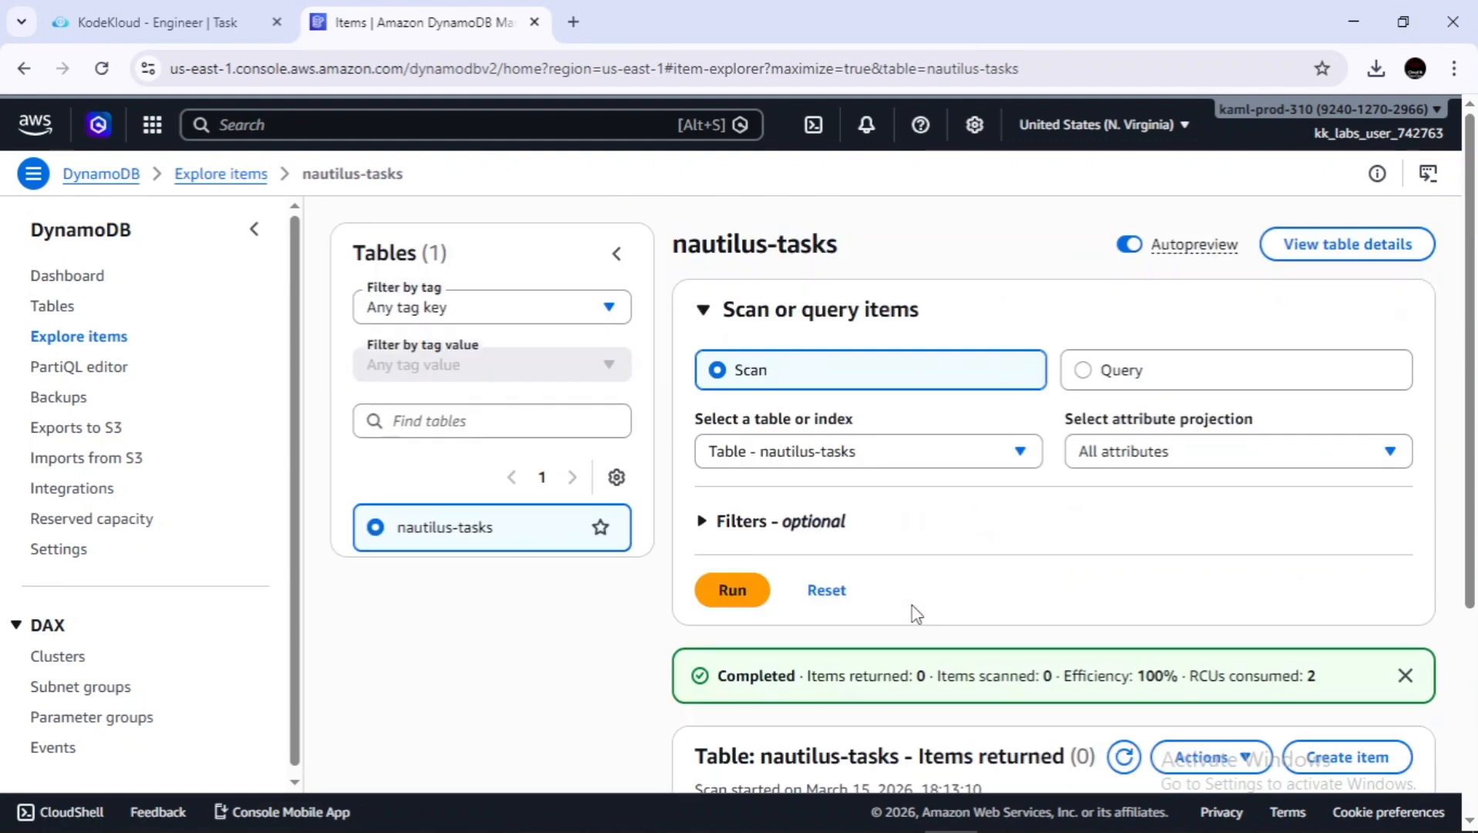
{"action": "scroll", "coordinate": [914, 610], "scroll_direction": "down", "scroll_amount": 4}
{"action": "left_click", "coordinate": [1326, 455]}
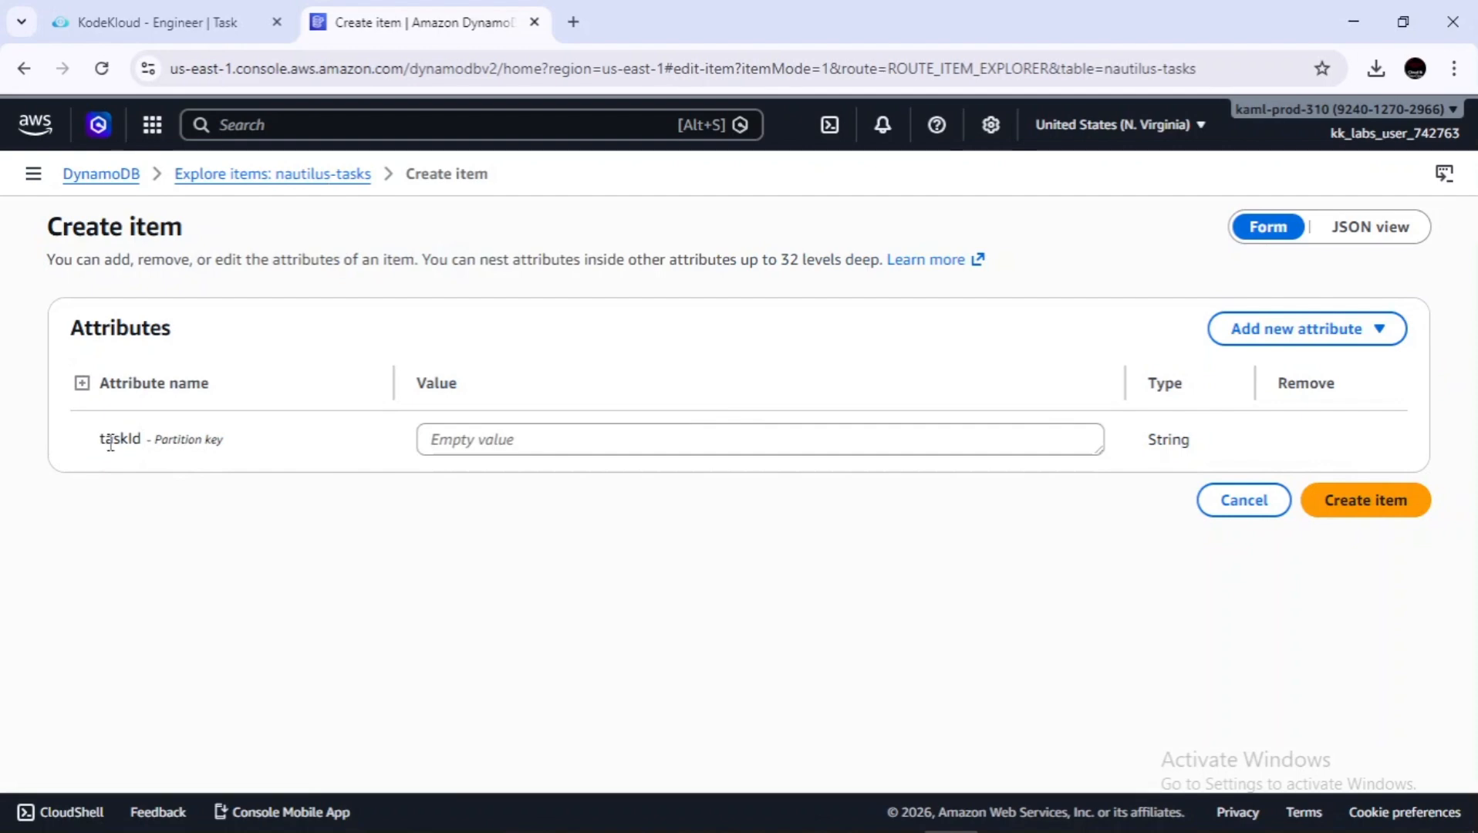
Copy the word taskId from Task 1 in the instructions into the new item's taskId value.
{"action": "left_click", "coordinate": [441, 440]}
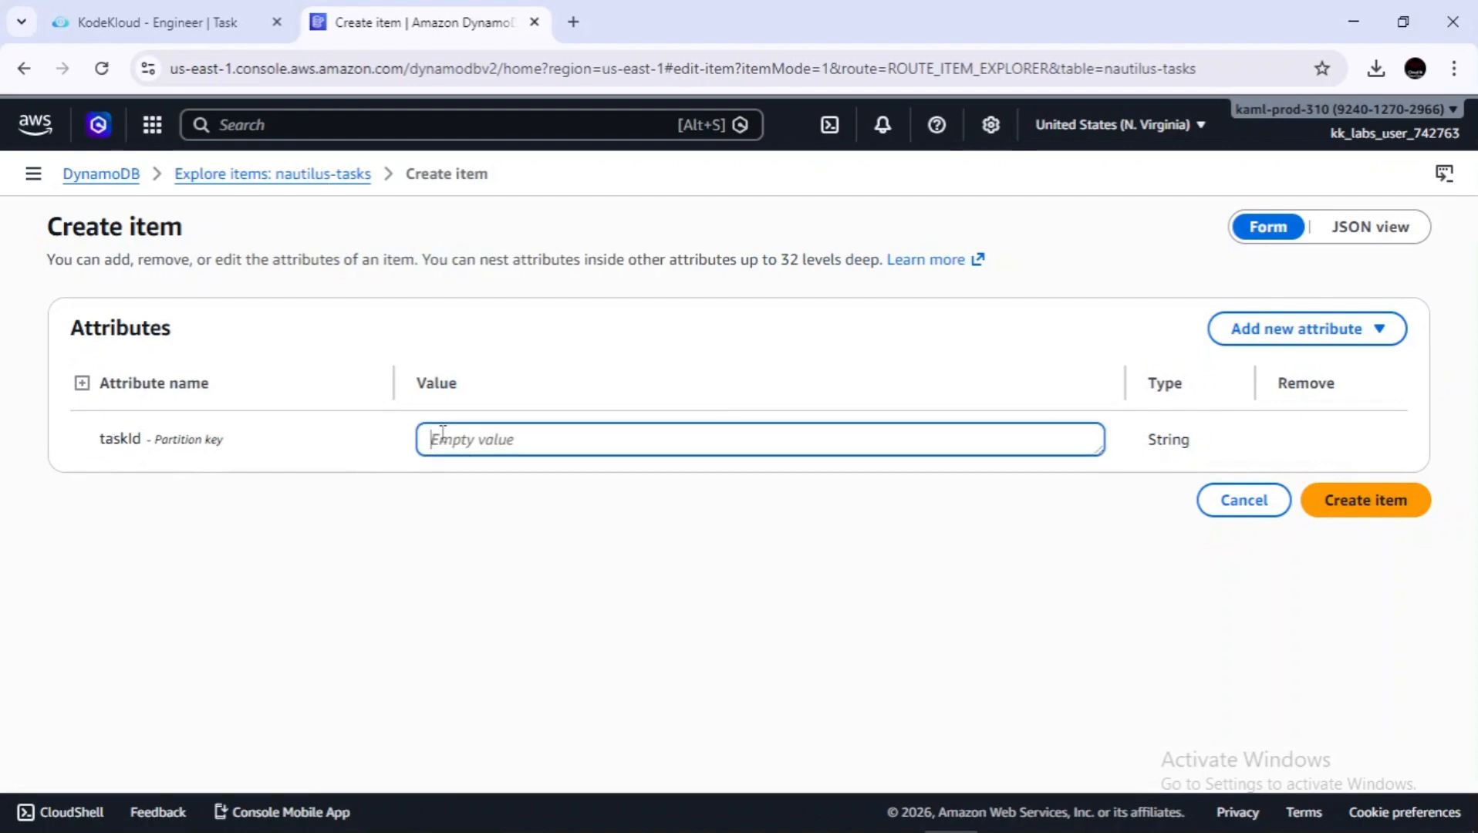
{"action": "left_click", "coordinate": [181, 11]}
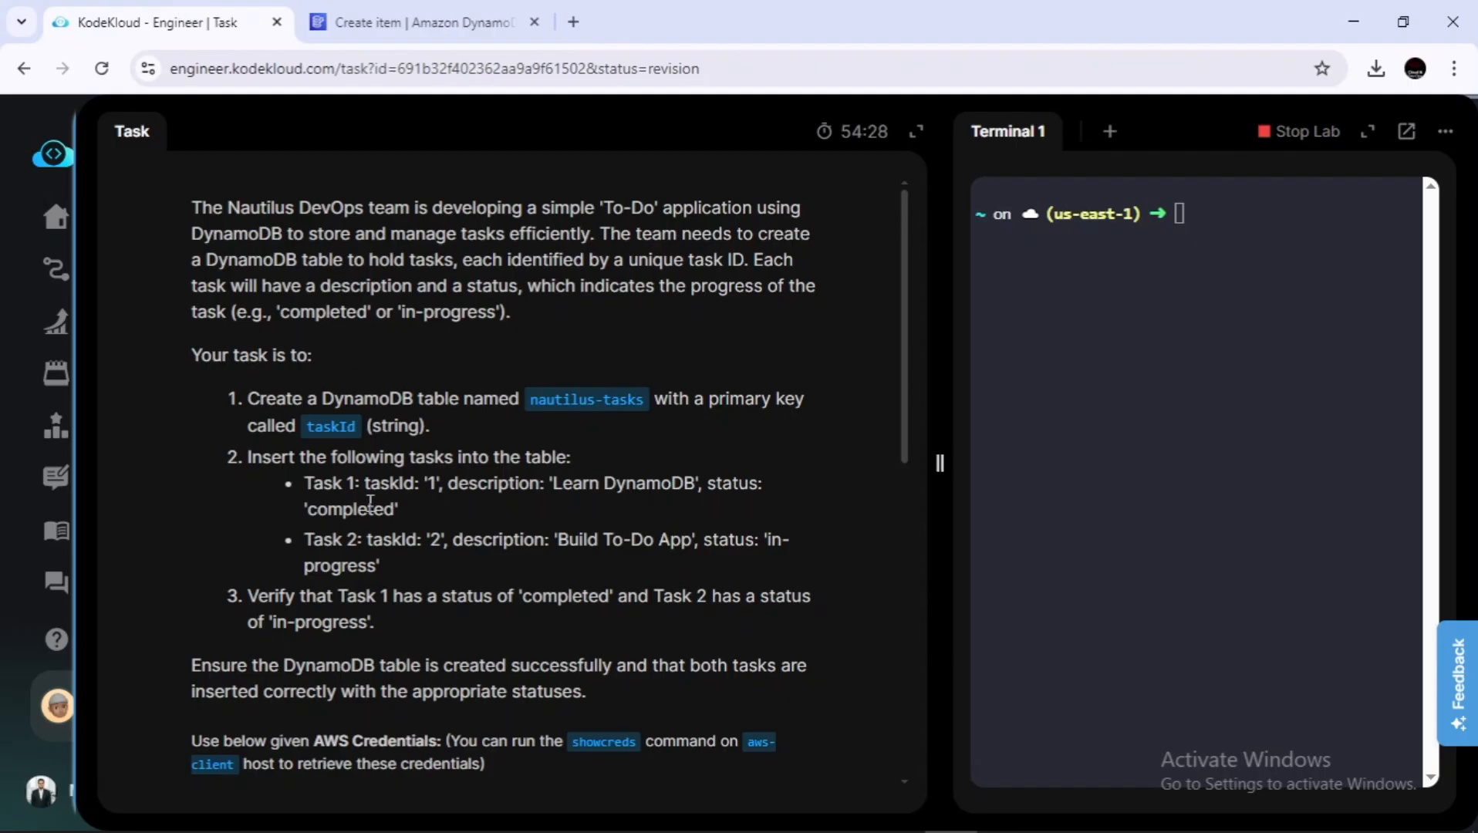
{"action": "left_click_drag", "start_coordinate": [363, 484], "coordinate": [416, 484]}
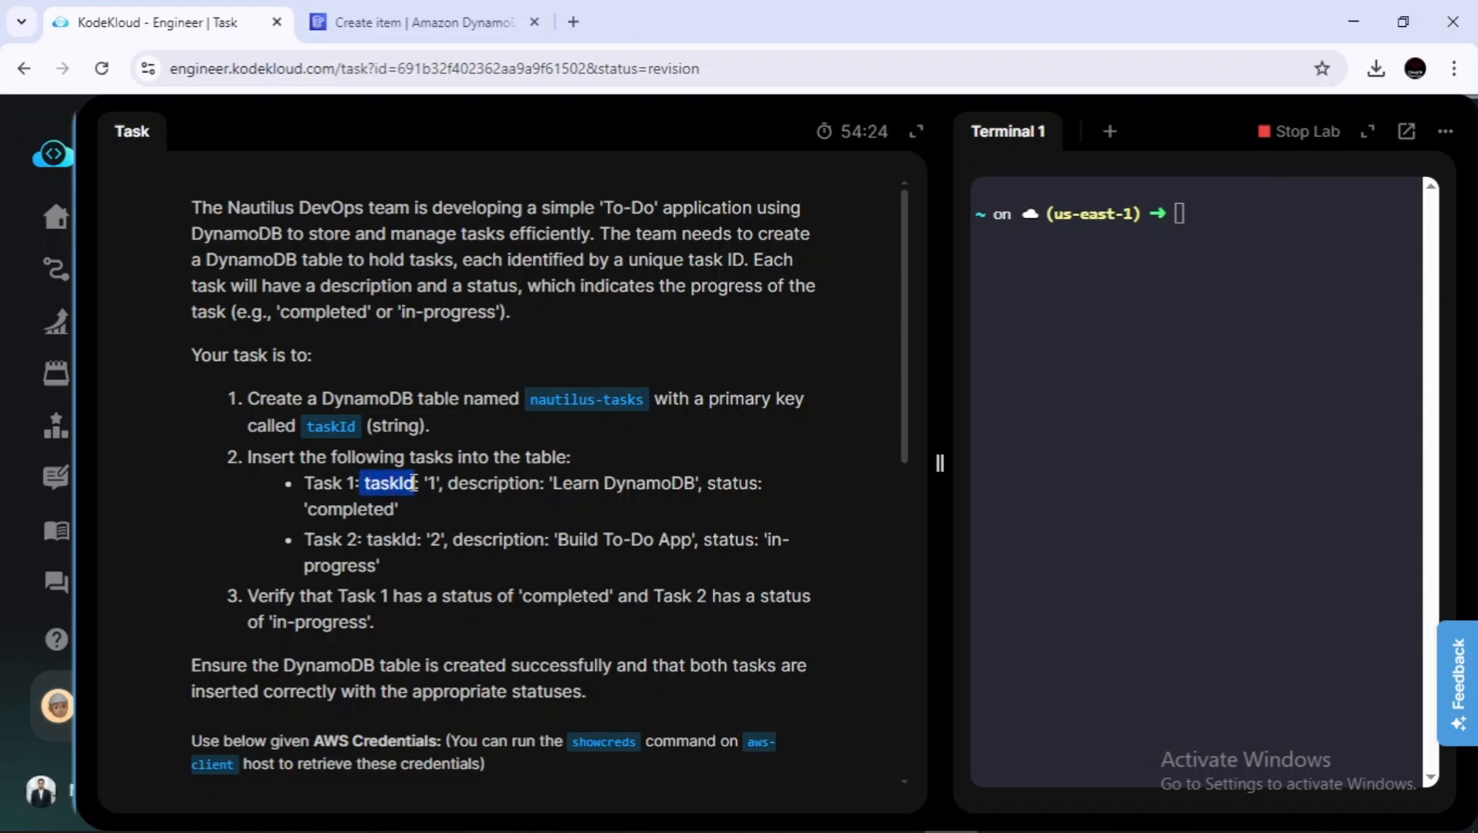
{"action": "left_click", "coordinate": [508, 10]}
{"action": "key", "text": "ctrl+v"}
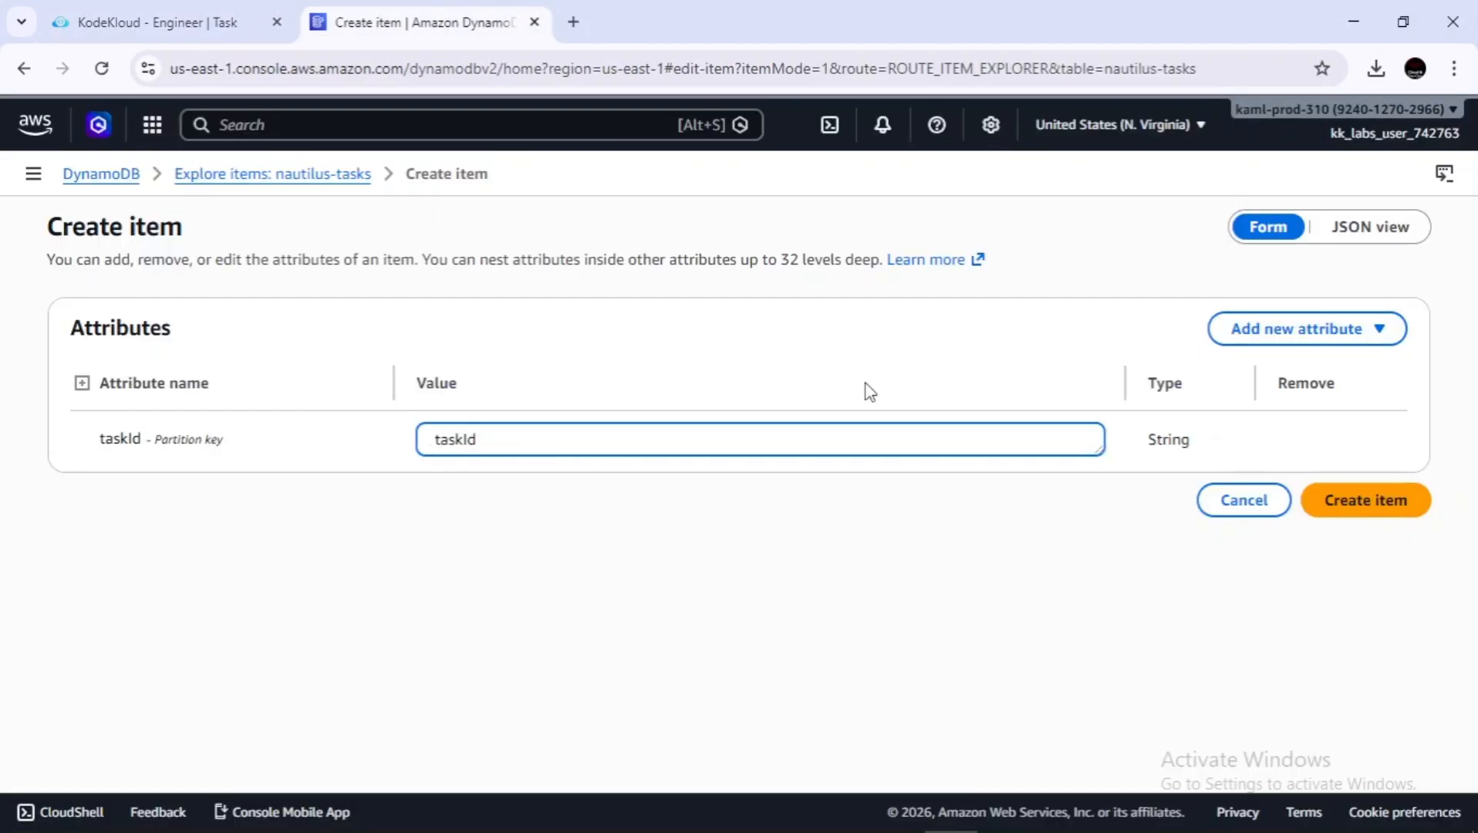
Add a String attribute to the new item and replace its taskId value with 1, copied from the task instructions.
{"action": "left_click", "coordinate": [1321, 344]}
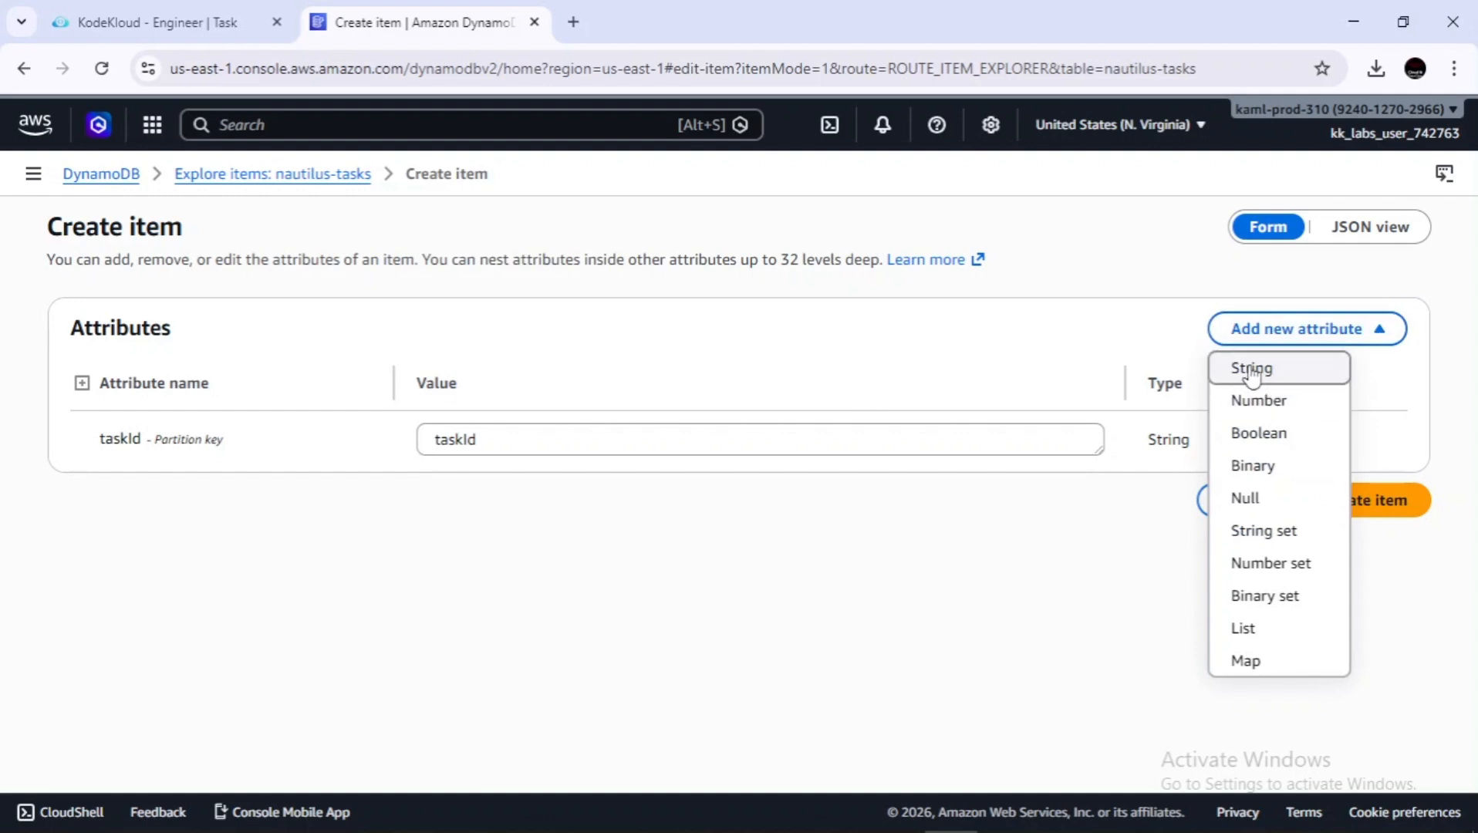
{"action": "left_click", "coordinate": [1251, 370]}
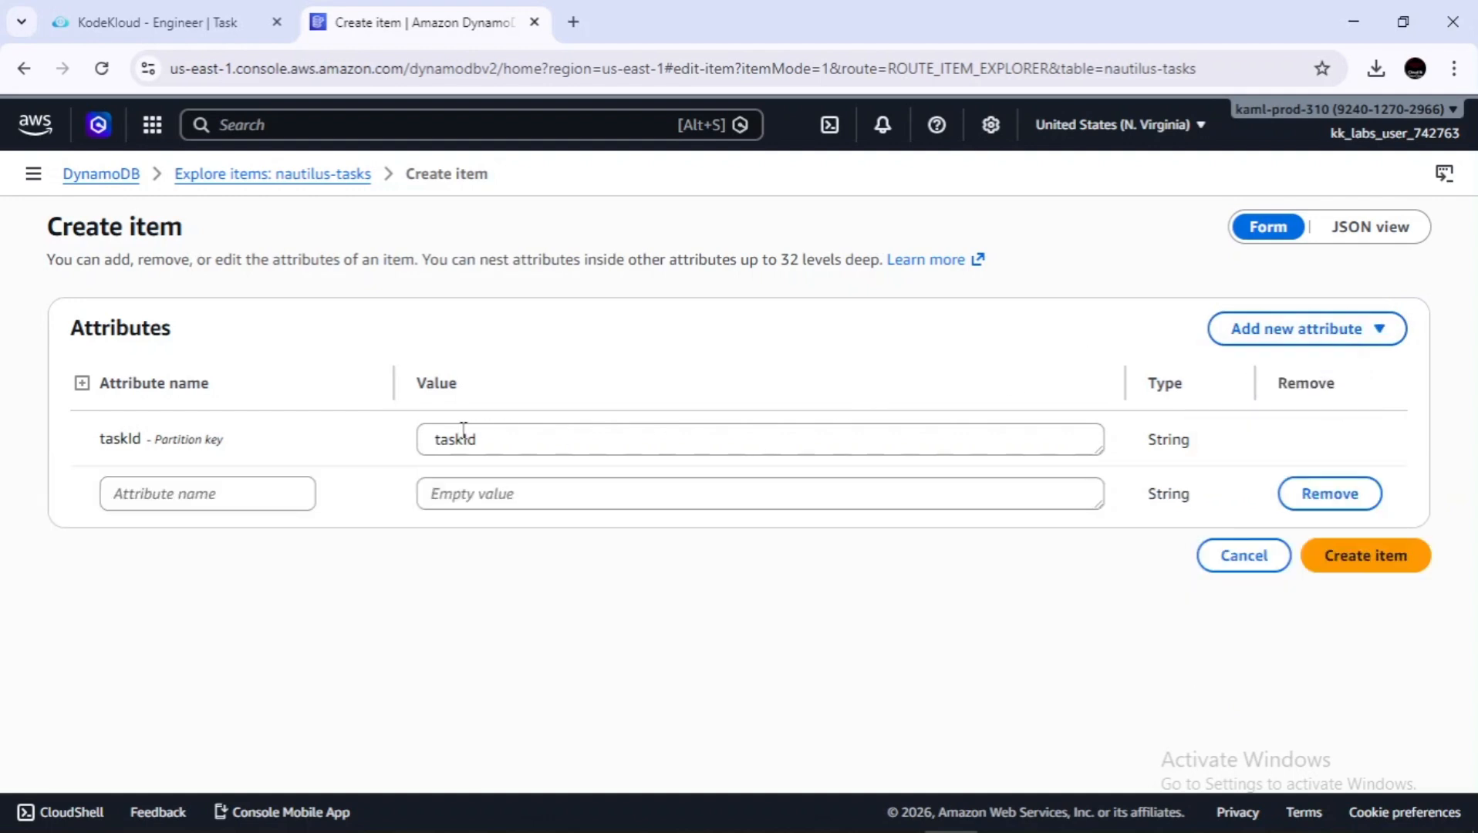
{"action": "left_click", "coordinate": [503, 440]}
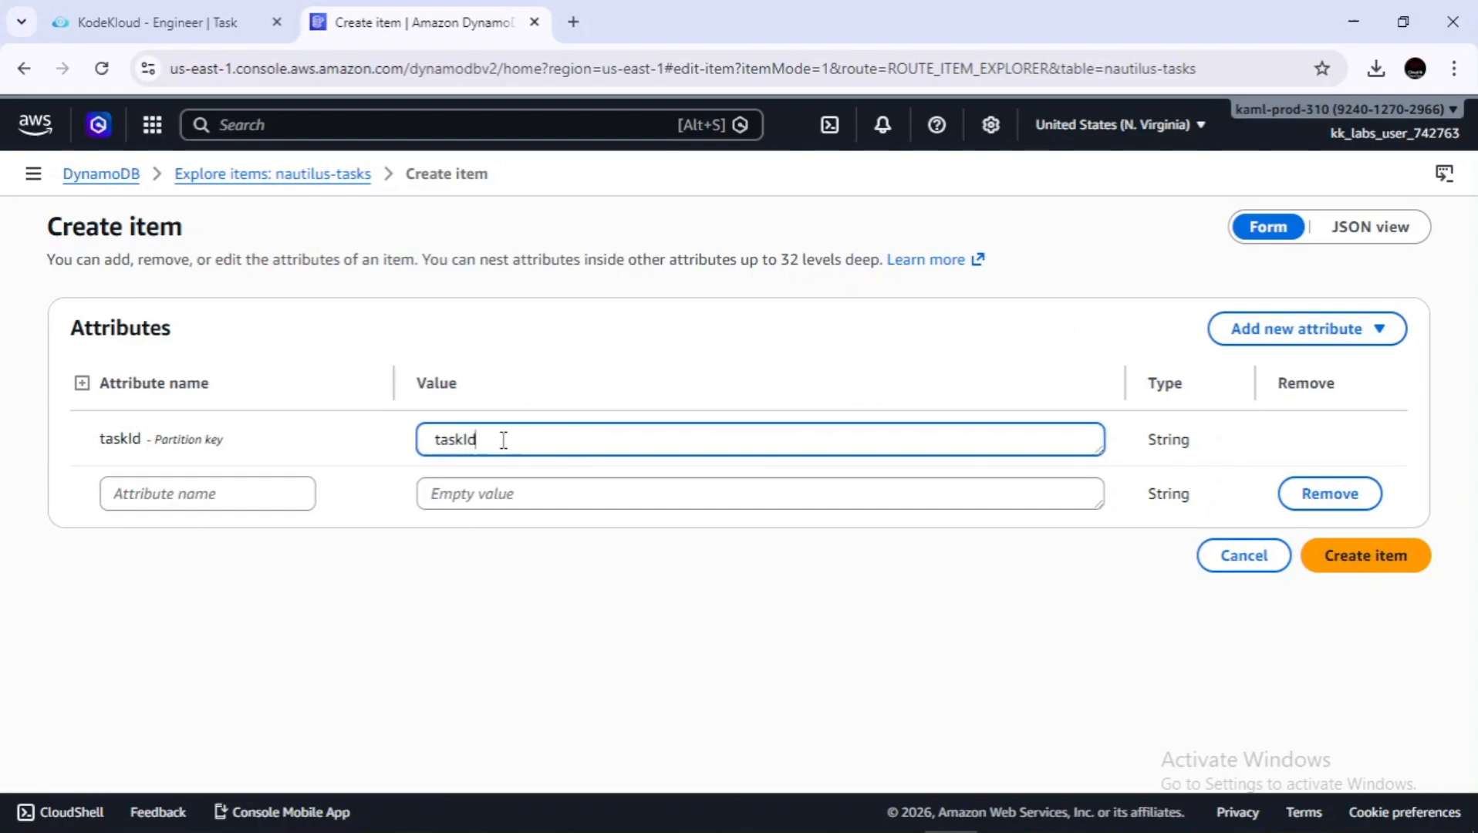
{"action": "left_click", "coordinate": [150, 20]}
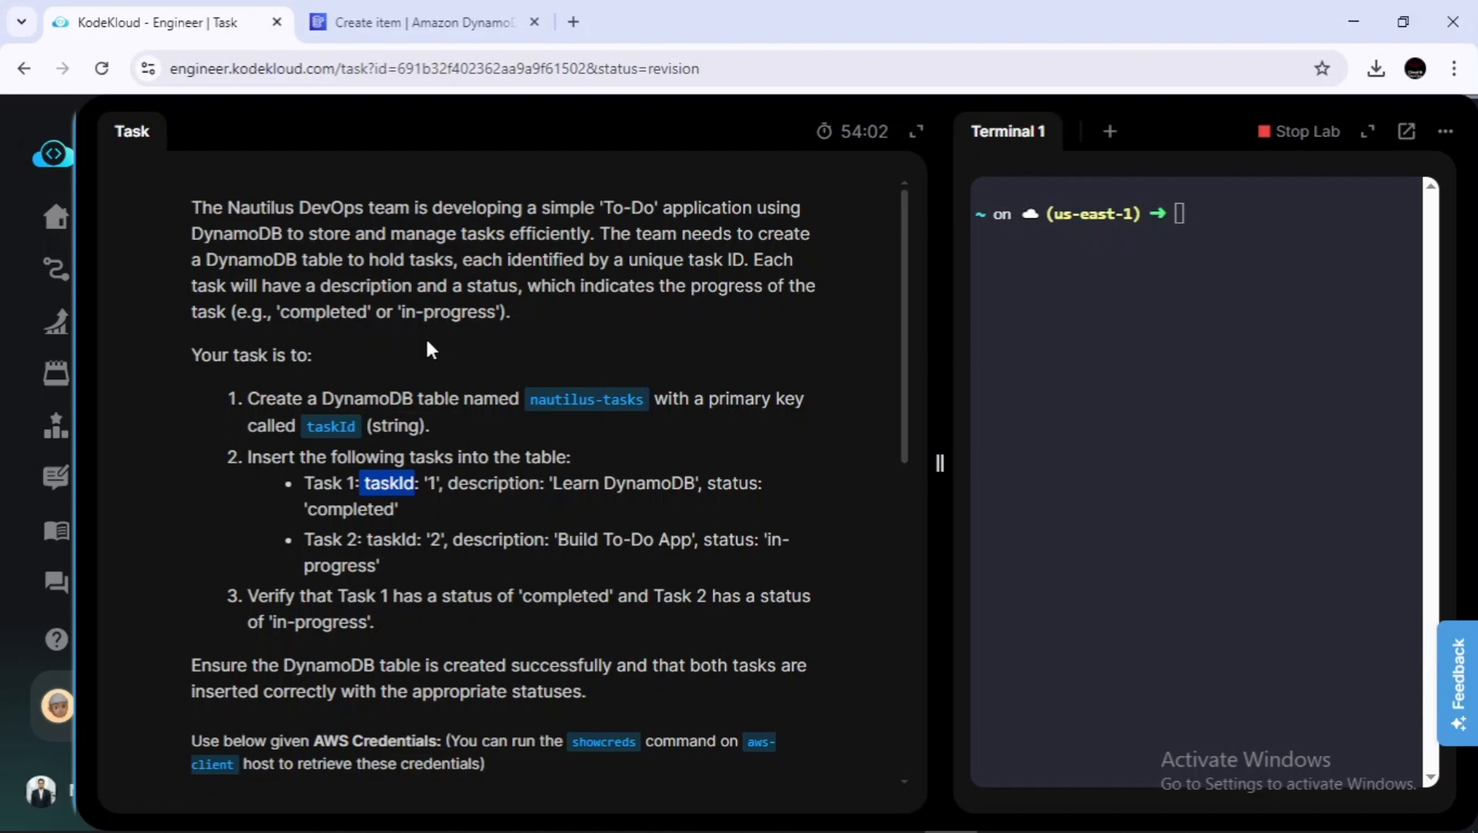
{"action": "left_click_drag", "start_coordinate": [448, 484], "coordinate": [540, 484]}
{"action": "left_click", "coordinate": [434, 484]}
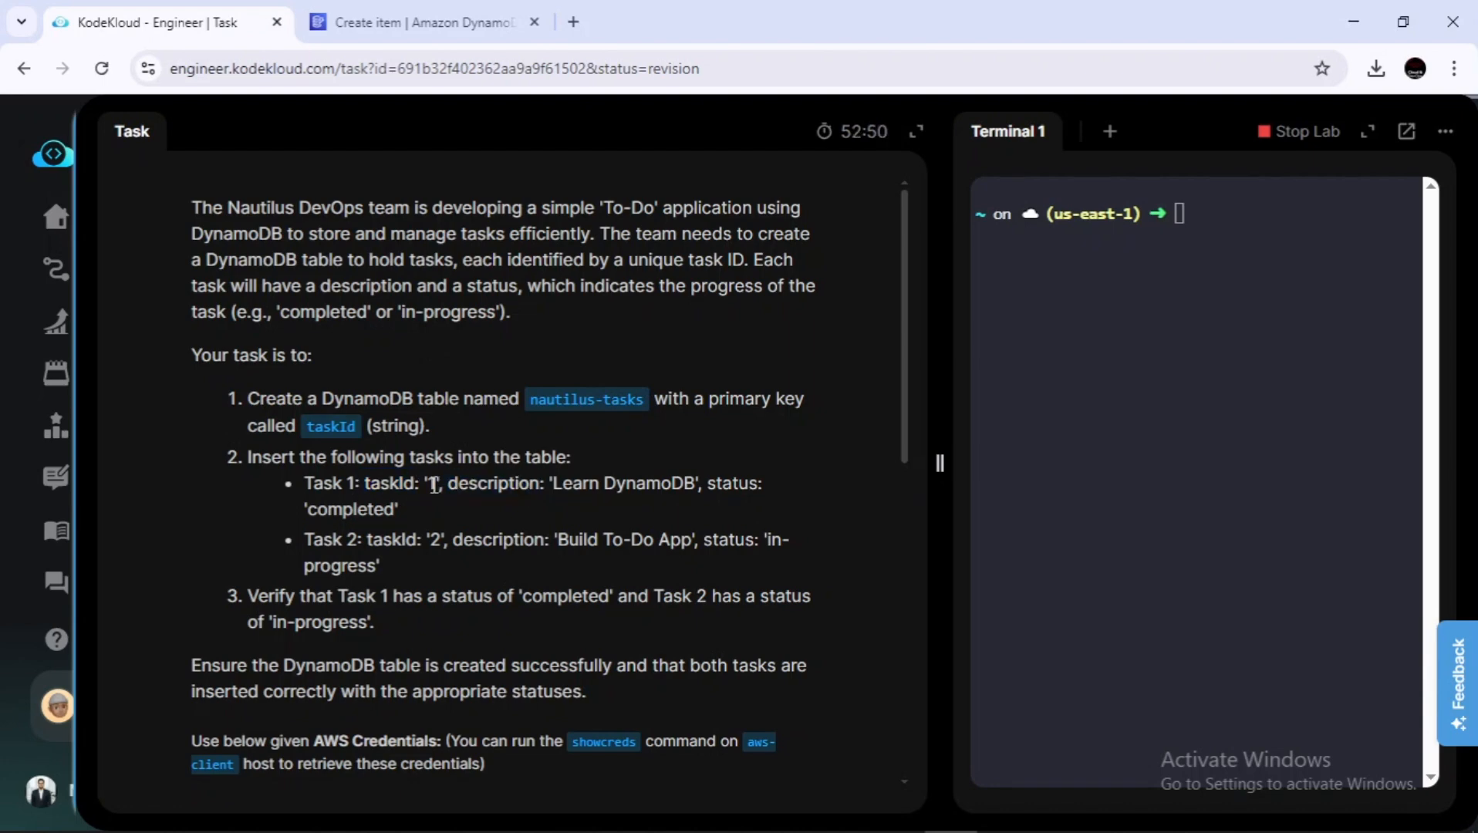
{"action": "left_click_drag", "start_coordinate": [430, 484], "coordinate": [442, 486]}
{"action": "key", "text": "ctrl+c"}
{"action": "left_click", "coordinate": [411, 21]}
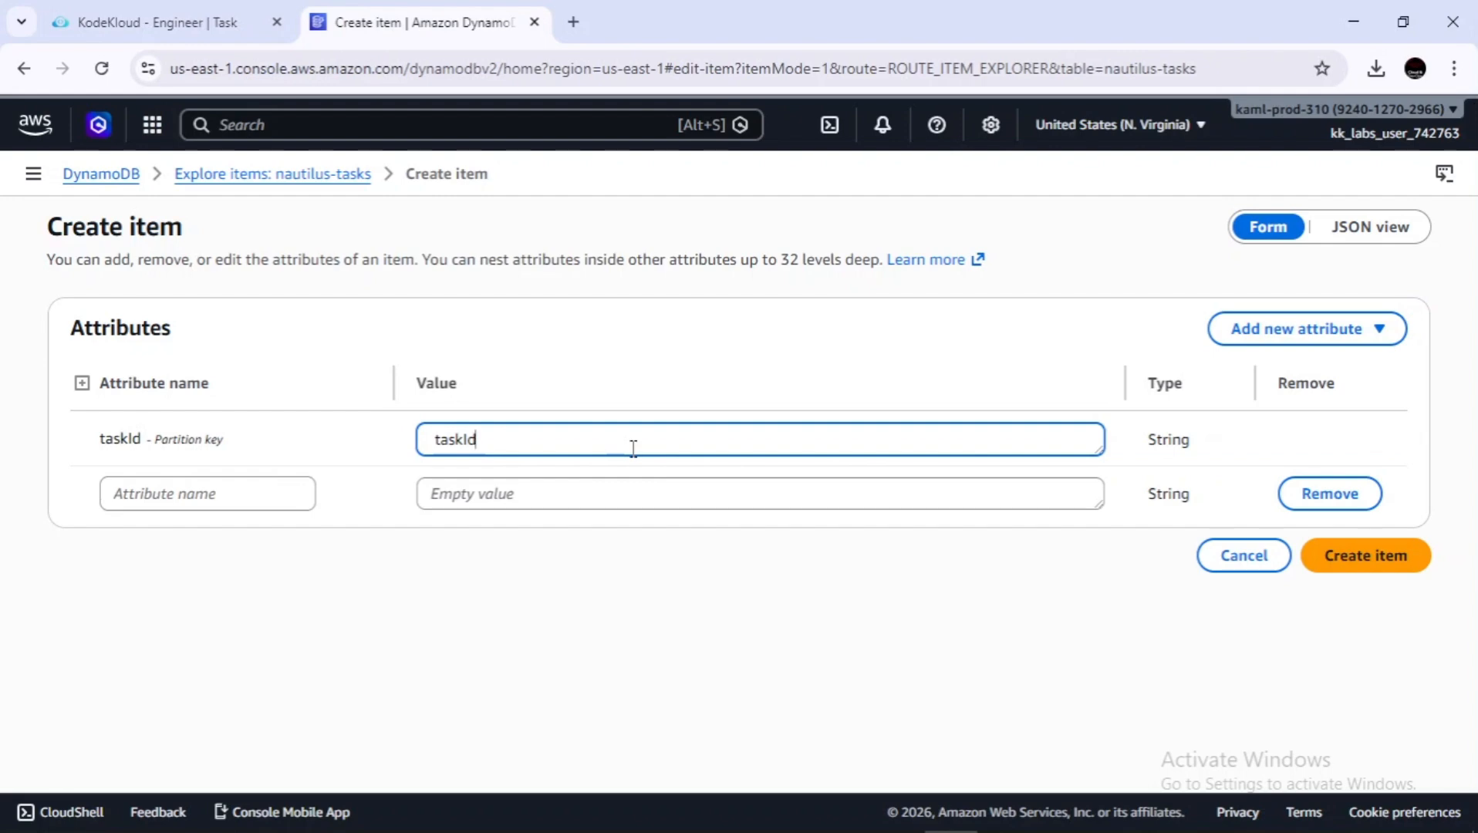
{"action": "key", "text": "ctrl+a"}
{"action": "key", "text": "BackSpace"}
{"action": "key", "text": "ctrl+v"}
Name the new String attribute description, copying the word from Task 1 in the KodeKloud instructions.
{"action": "left_click", "coordinate": [139, 494]}
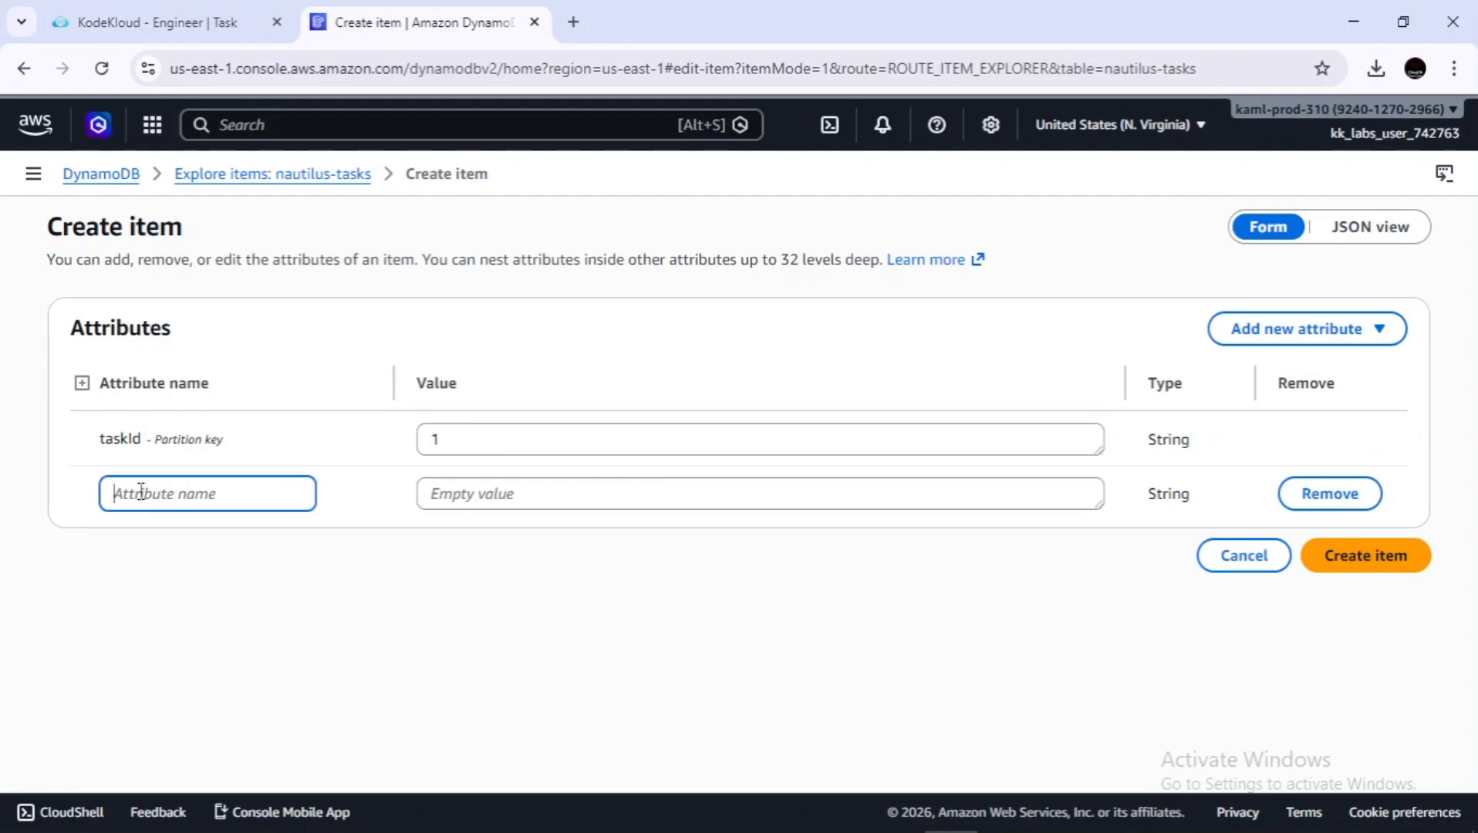
{"action": "left_click", "coordinate": [155, 21]}
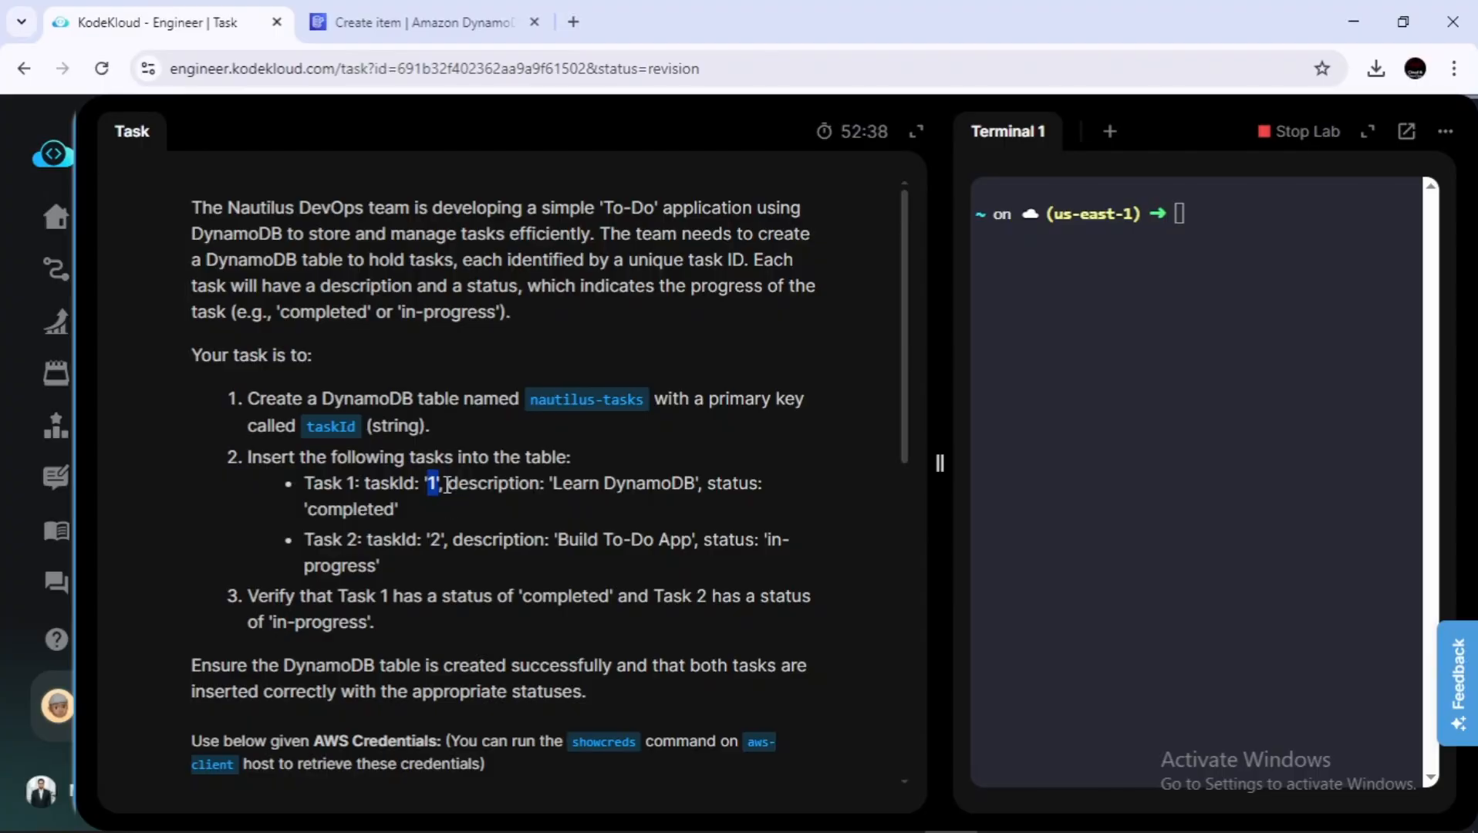
{"action": "left_click_drag", "start_coordinate": [443, 484], "coordinate": [540, 491]}
{"action": "key", "text": "ctrl+c"}
{"action": "left_click", "coordinate": [345, 12]}
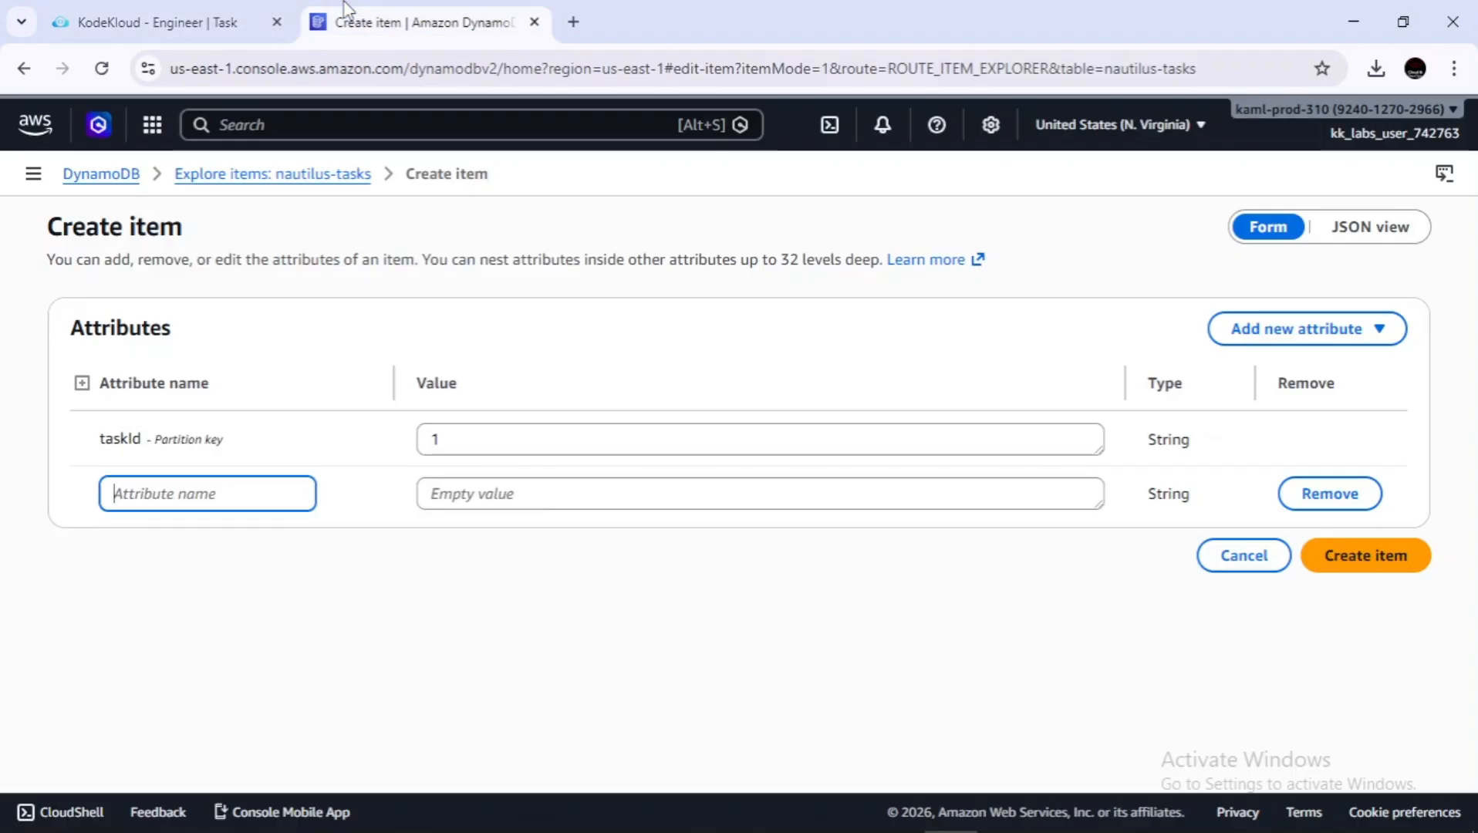
{"action": "key", "text": "ctrl+v"}
Copy Task 1's description text from the instructions into the description value and trim the stray quote so it reads Learn DynamoDB.
{"action": "left_click", "coordinate": [603, 489]}
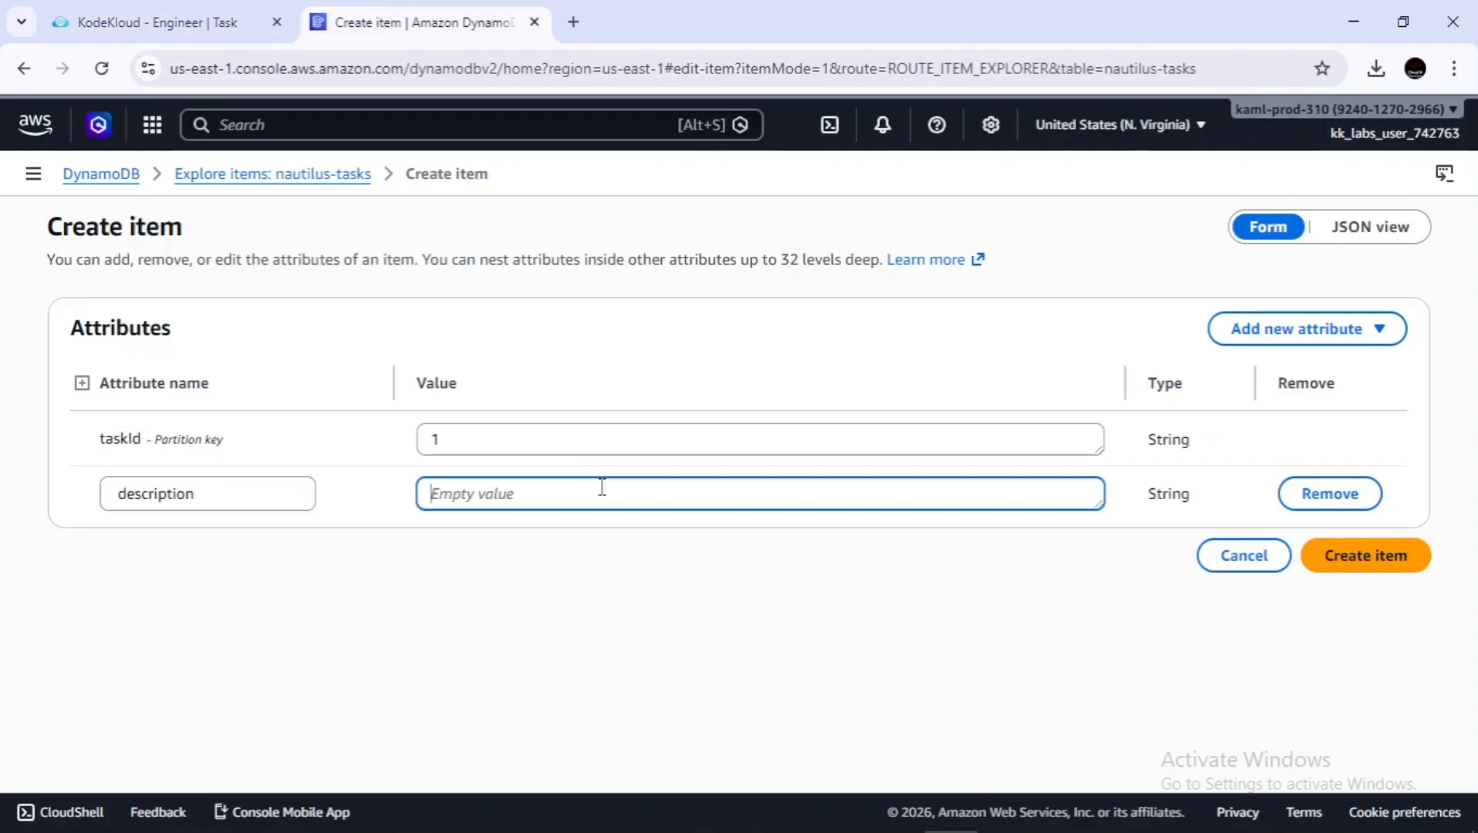
{"action": "left_click", "coordinate": [94, 9]}
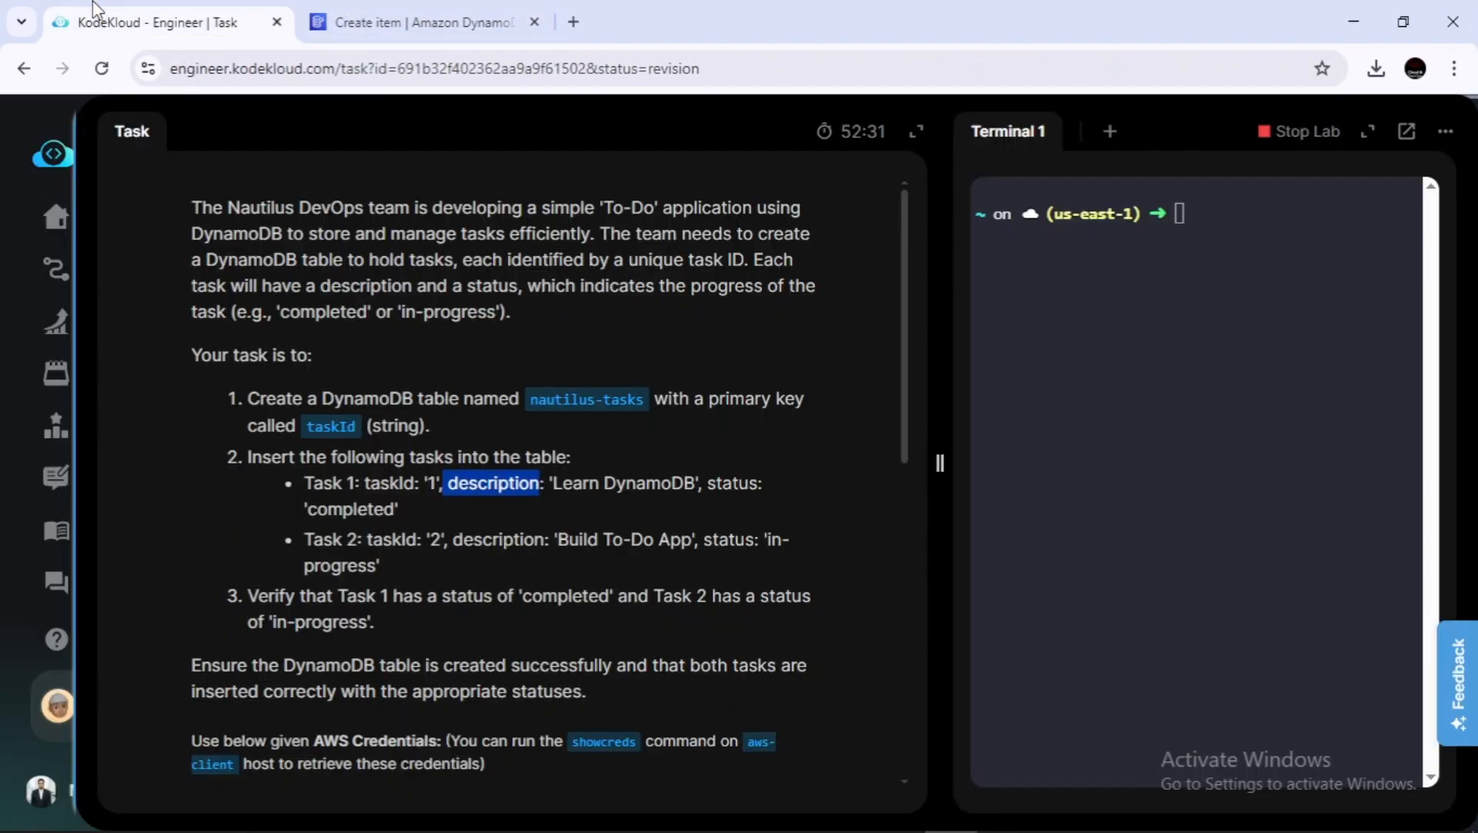
{"action": "left_click", "coordinate": [556, 483]}
{"action": "left_click_drag", "start_coordinate": [556, 484], "coordinate": [695, 479]}
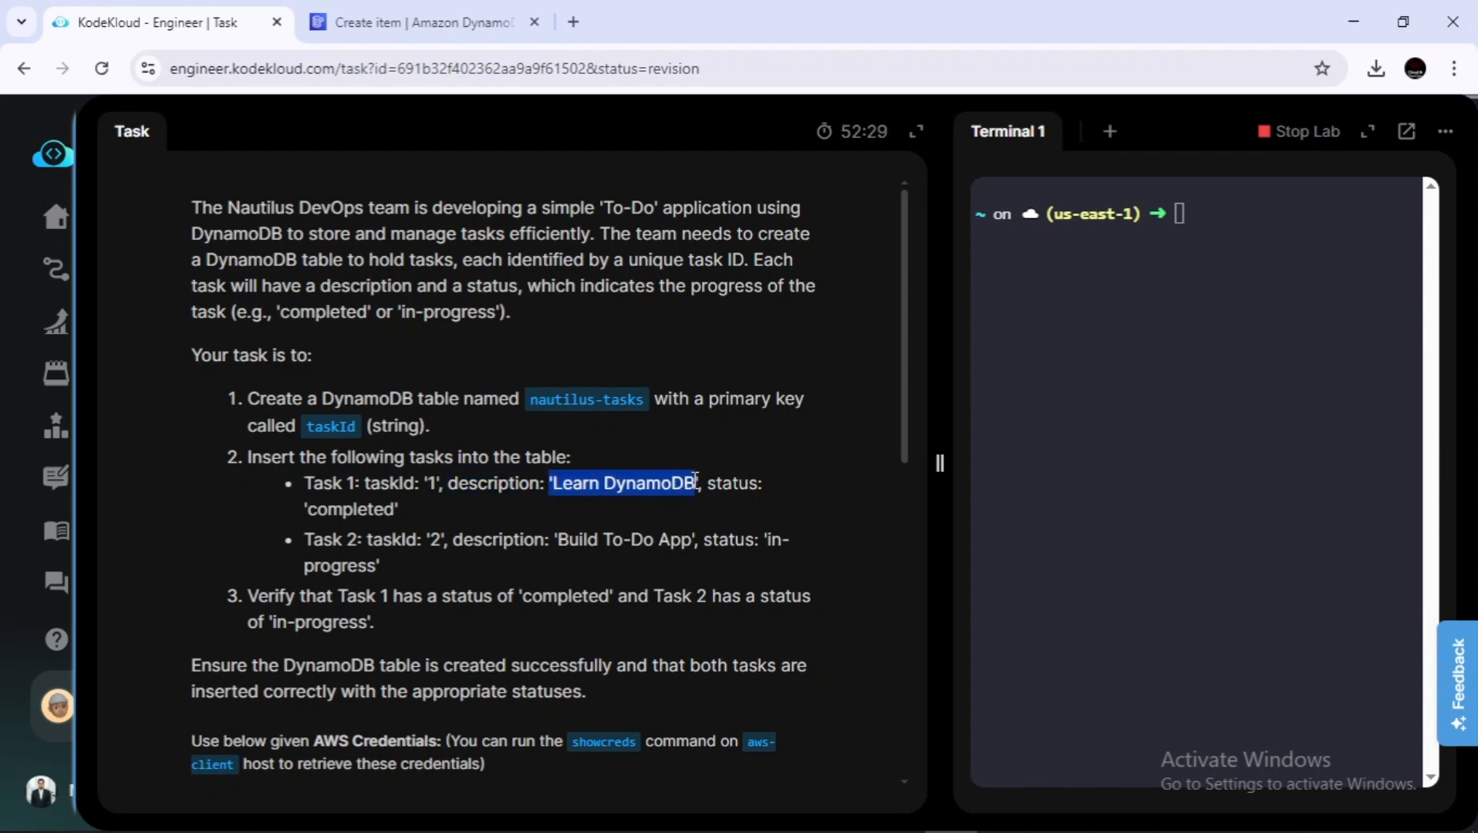
{"action": "left_click", "coordinate": [486, 10]}
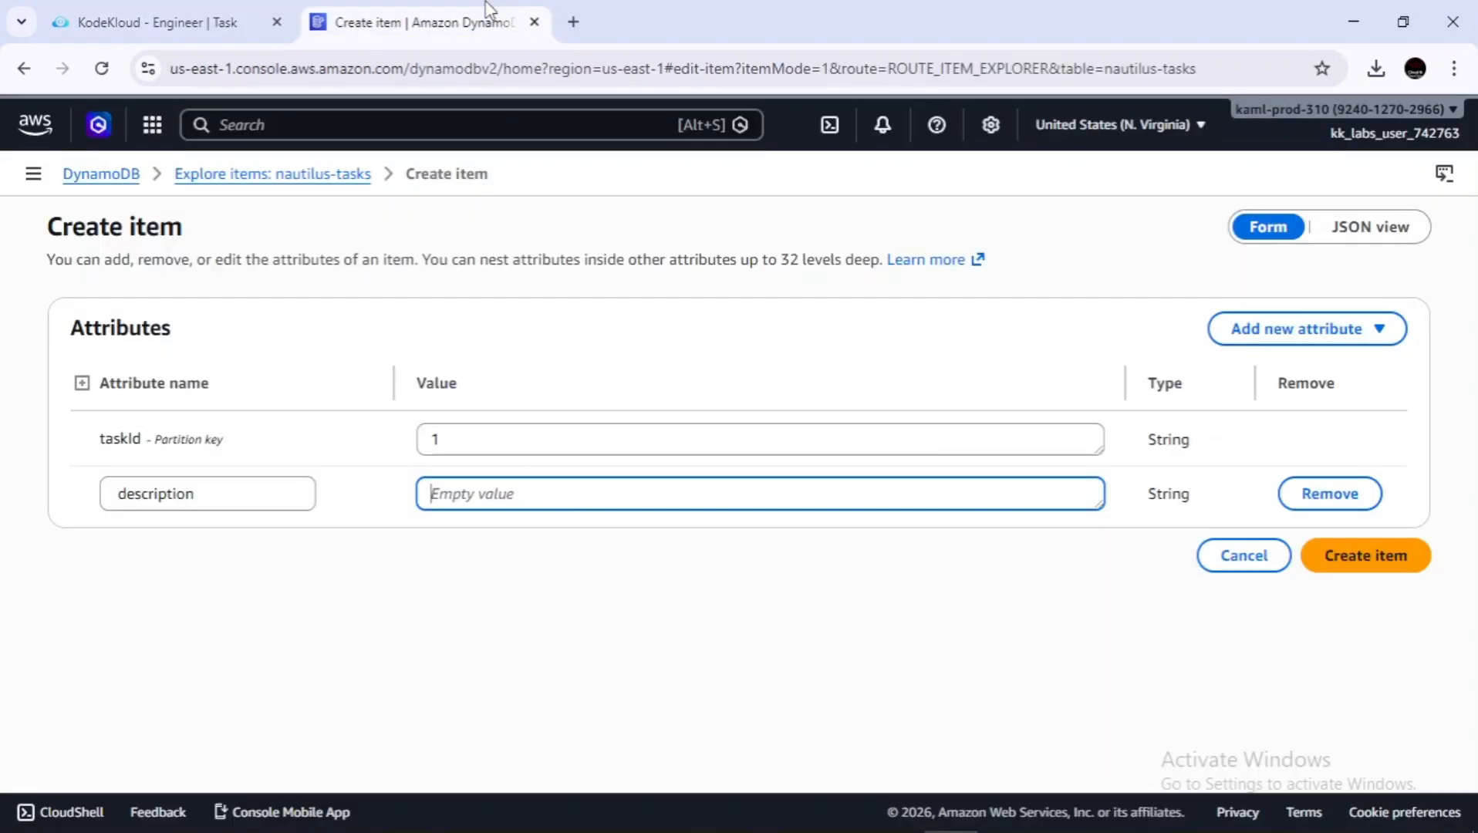
{"action": "key", "text": "ctrl+v"}
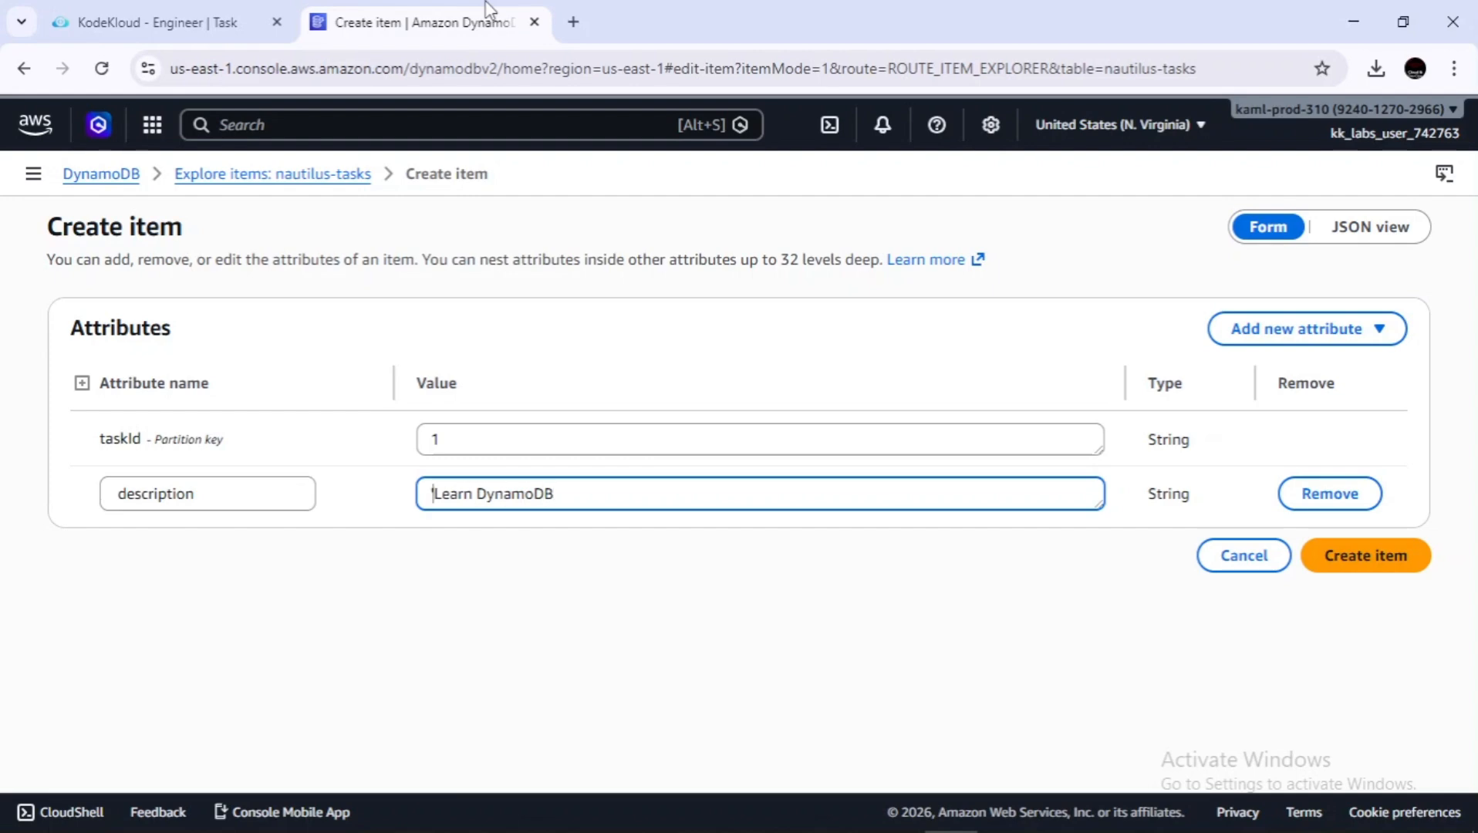
{"action": "key", "text": "Delete"}
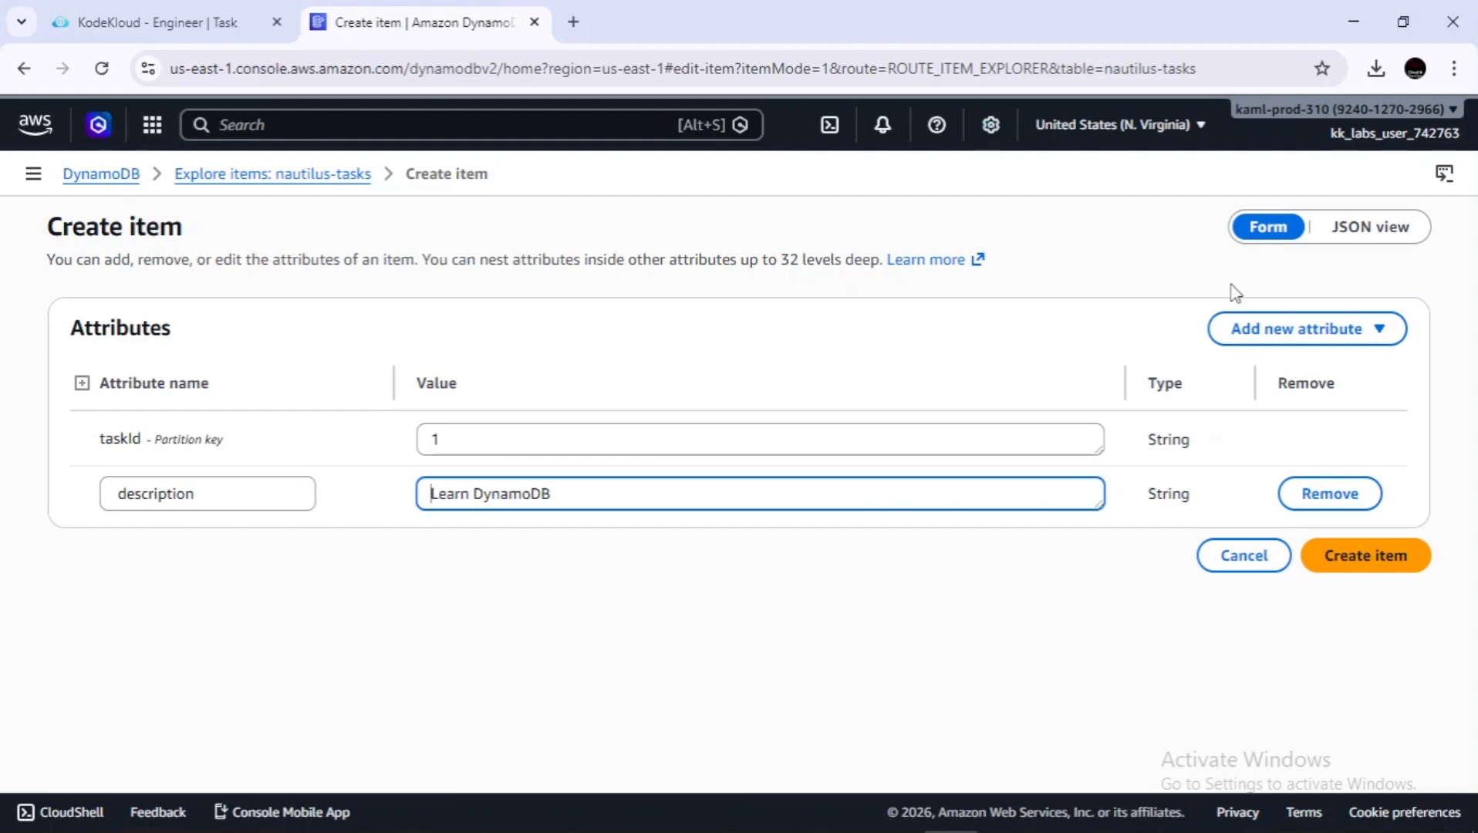
Add another String attribute to the item and name it status, copied from the Task 1 instructions.
{"action": "left_click", "coordinate": [1254, 327]}
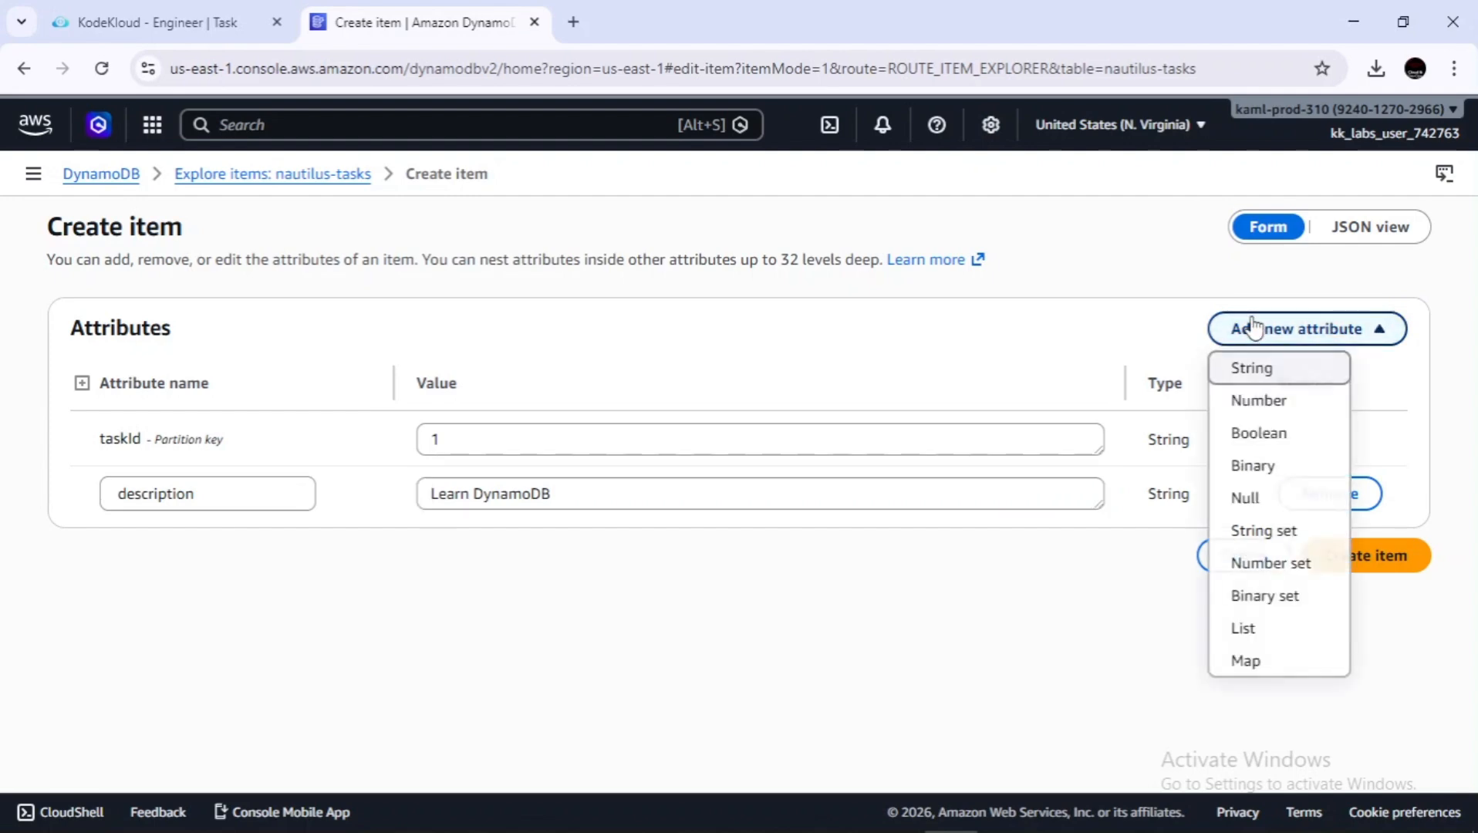
{"action": "left_click", "coordinate": [1242, 378]}
{"action": "left_click", "coordinate": [143, 551]}
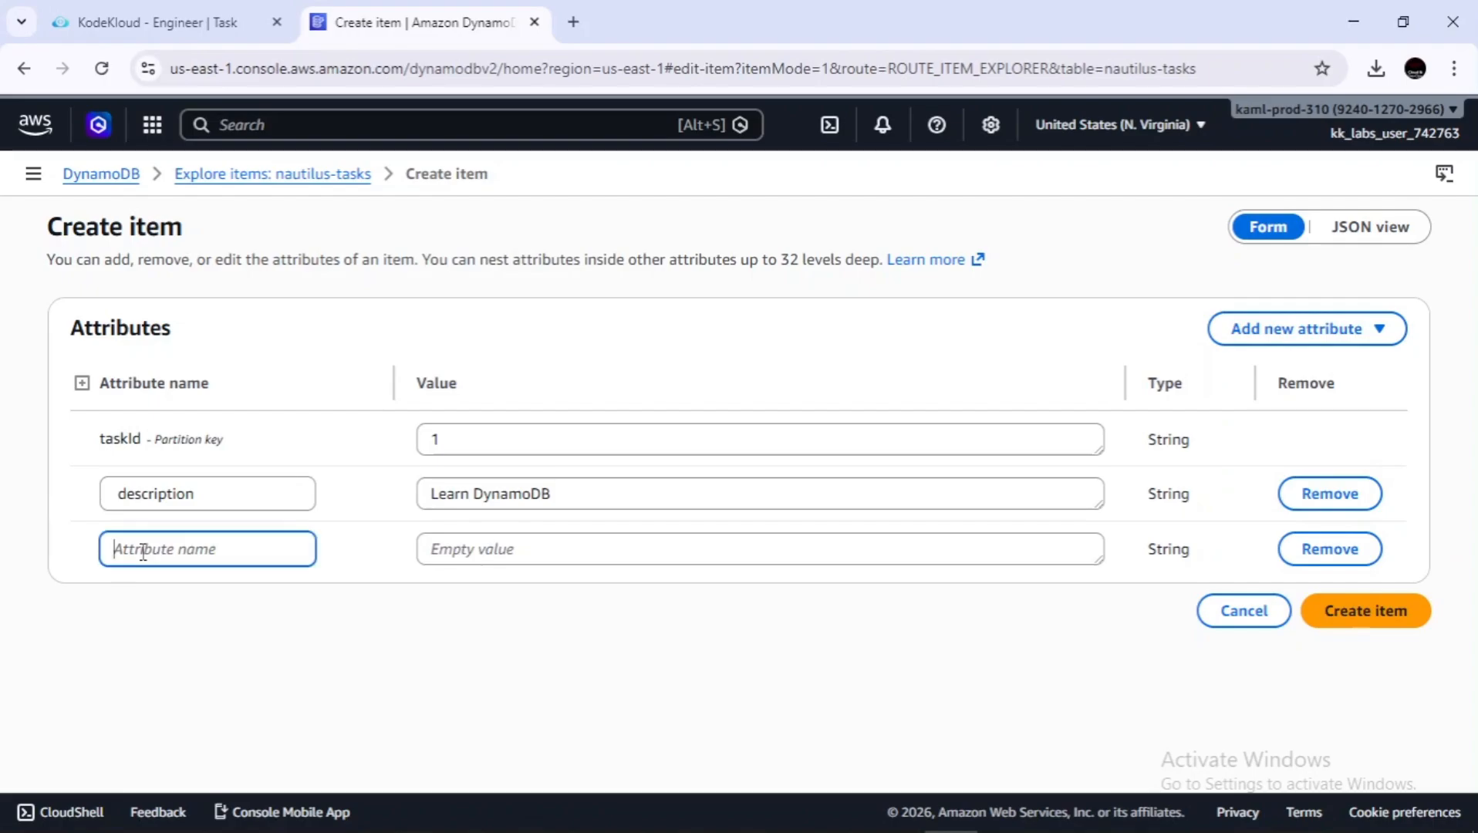
{"action": "left_click", "coordinate": [123, 20]}
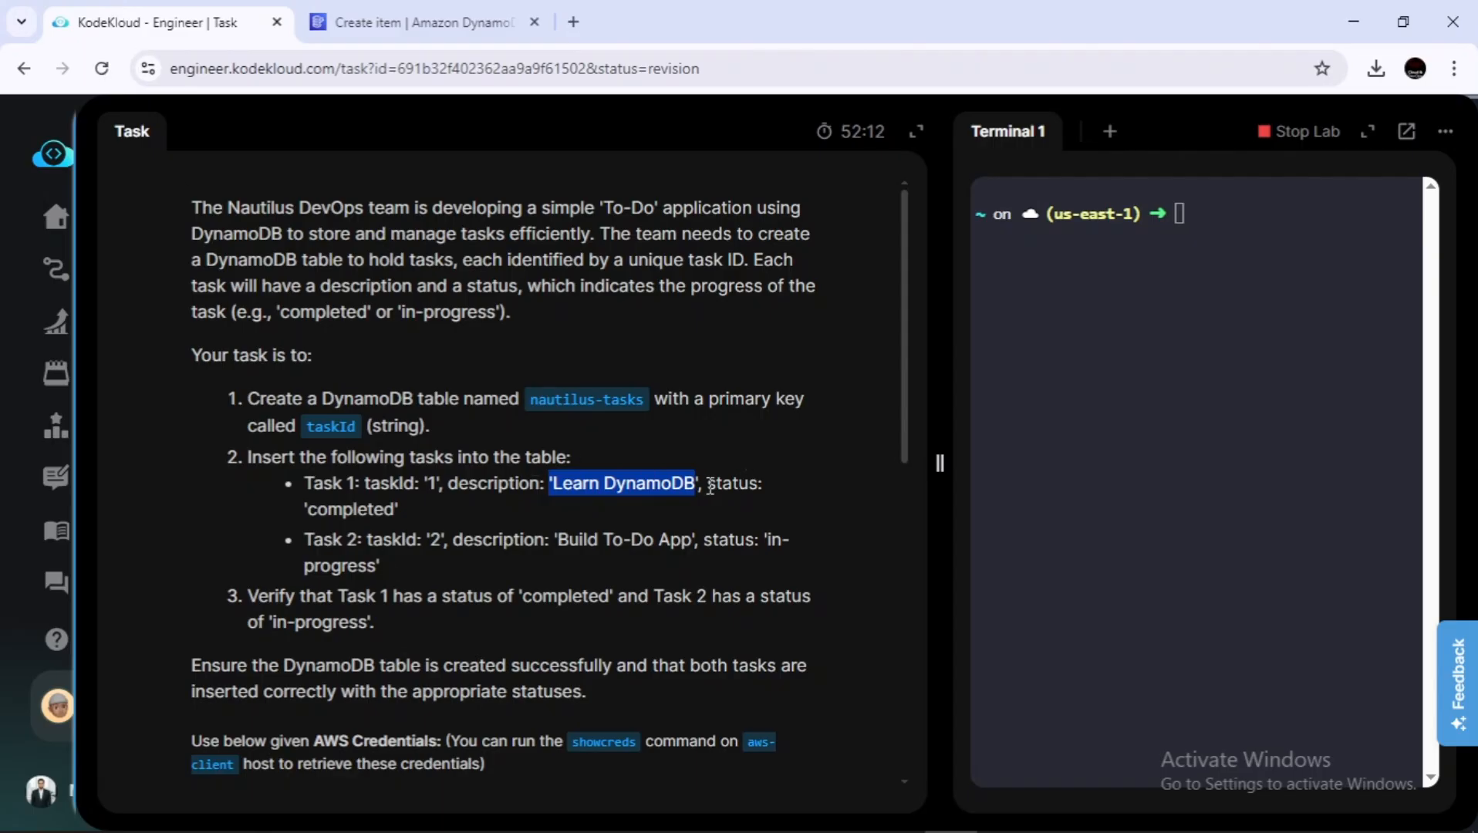
{"action": "left_click_drag", "start_coordinate": [708, 488], "coordinate": [757, 494]}
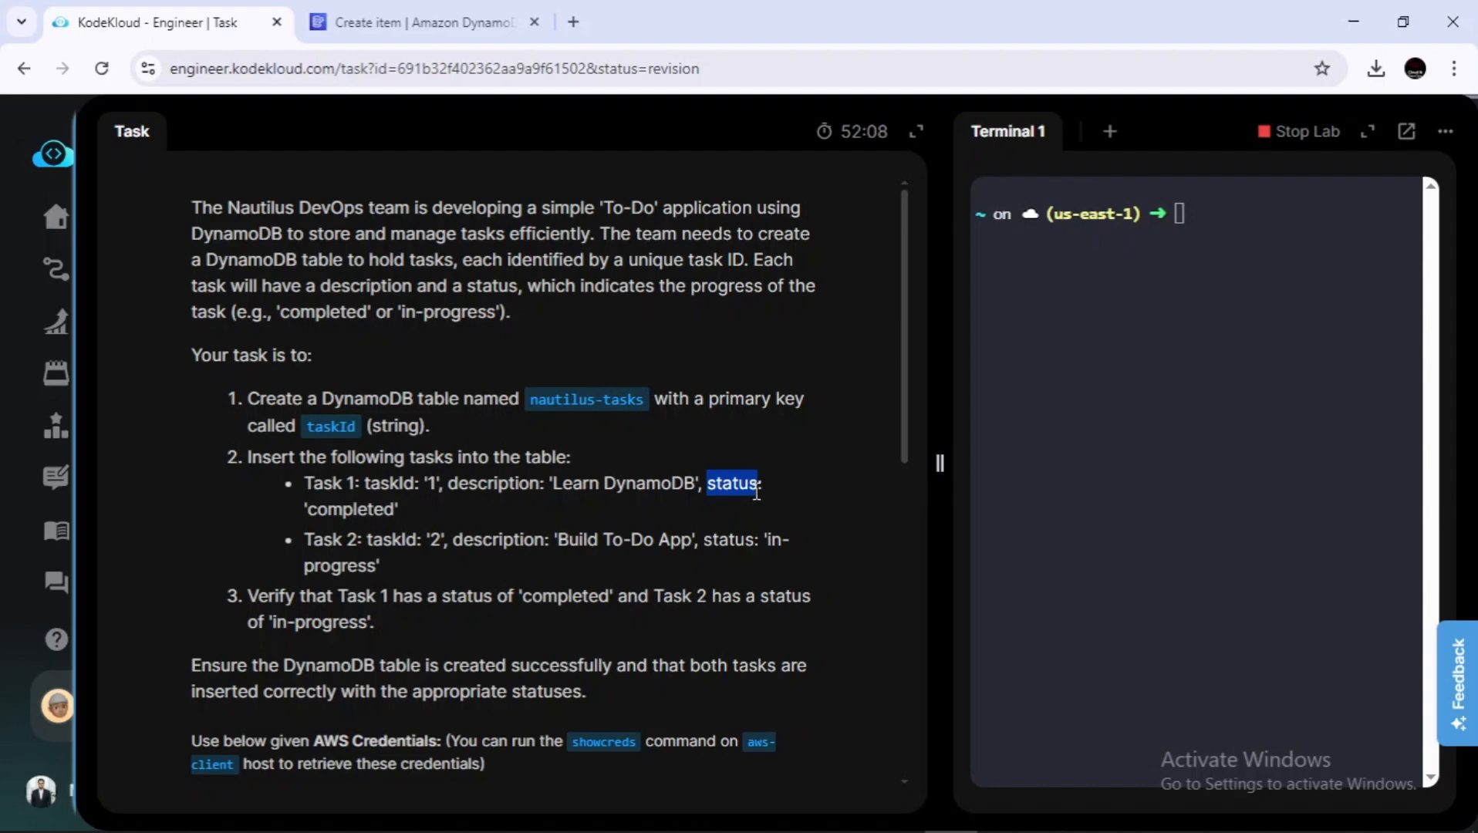
{"action": "left_click", "coordinate": [446, 11]}
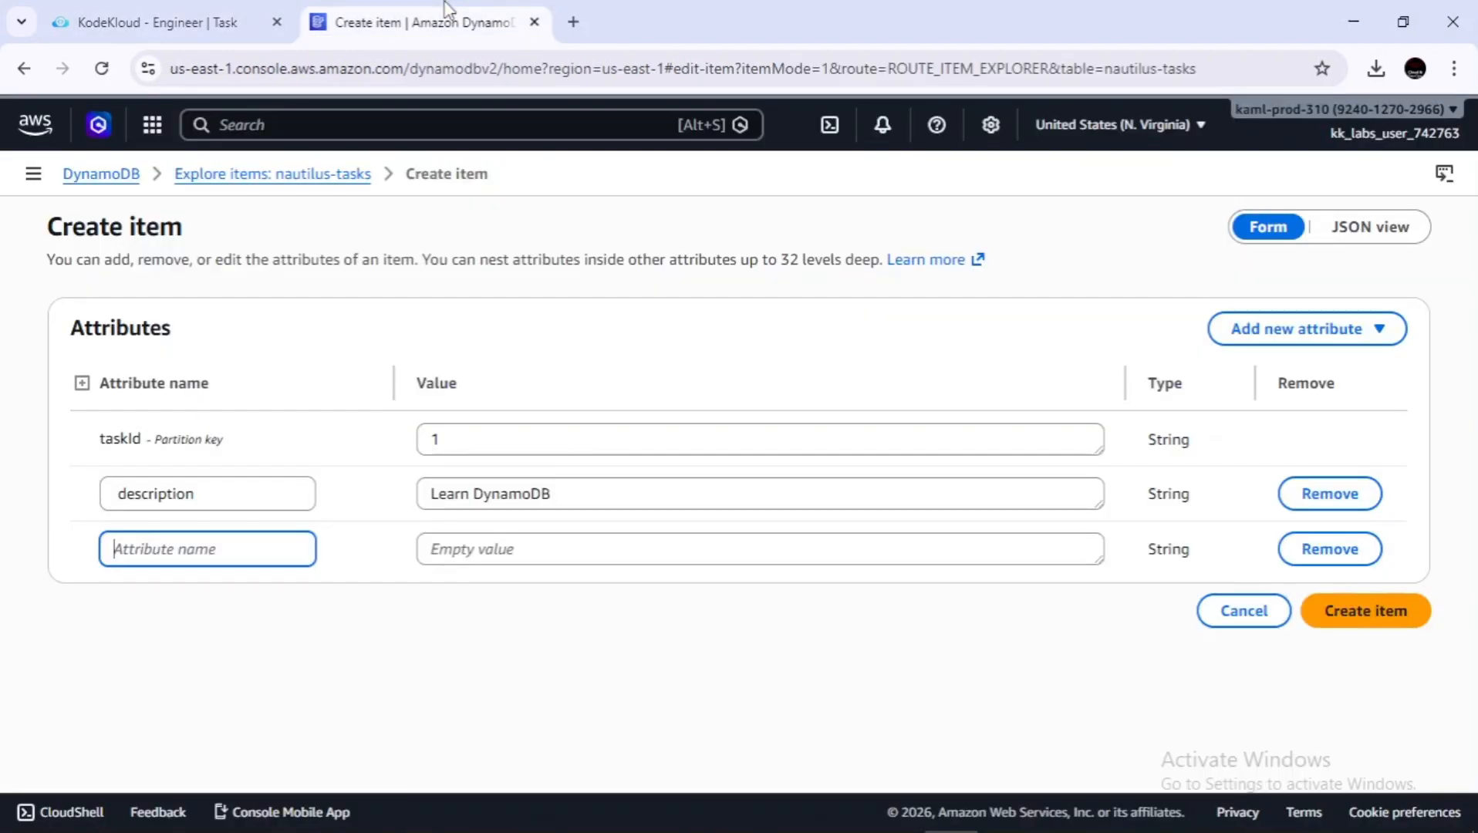
{"action": "key", "text": "ctrl+v"}
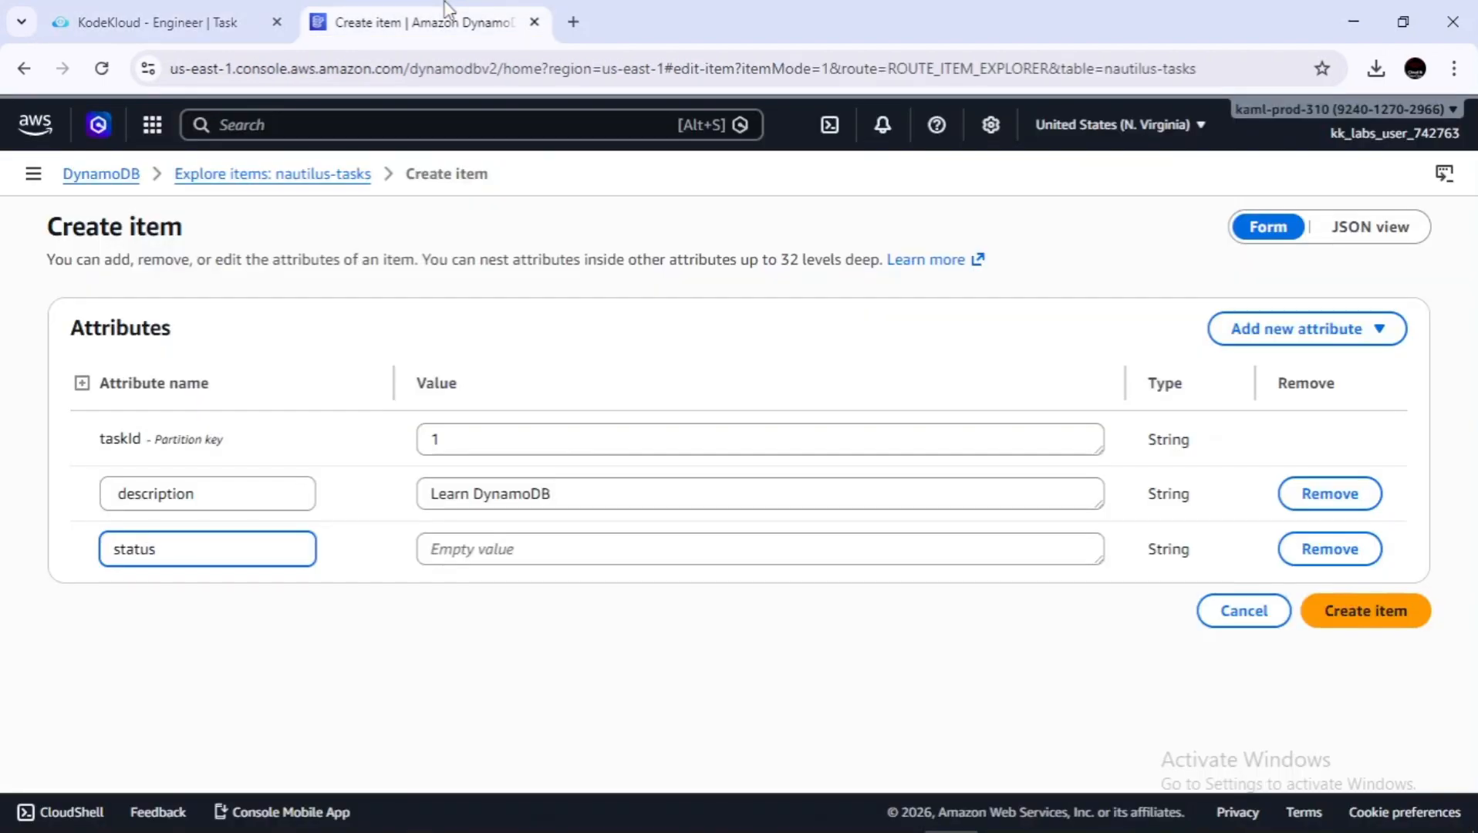
Set the status attribute's value to completed, copied from Task 1 in the instructions.
{"action": "left_click", "coordinate": [202, 10]}
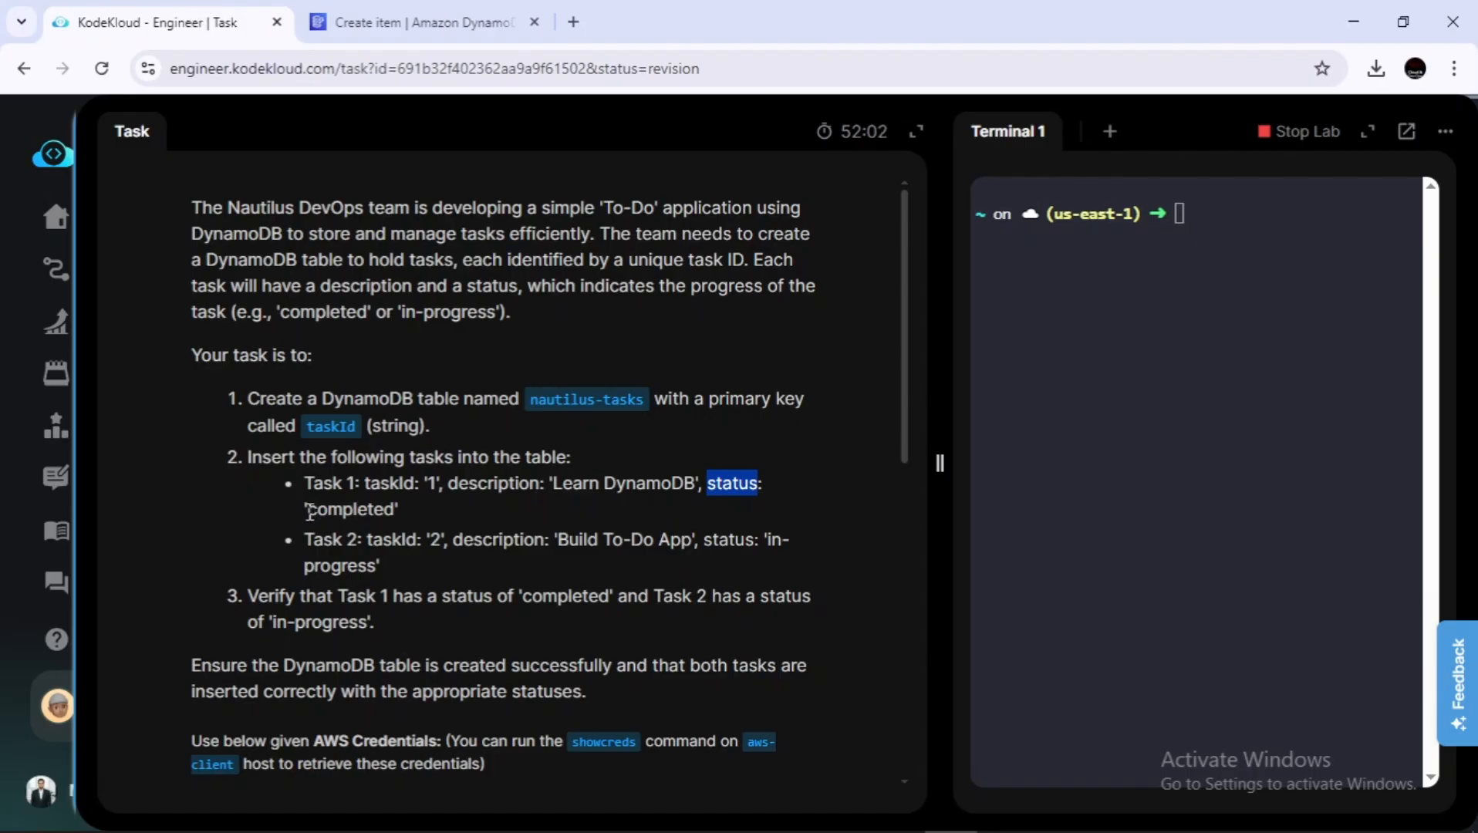
{"action": "left_click_drag", "start_coordinate": [307, 510], "coordinate": [392, 512]}
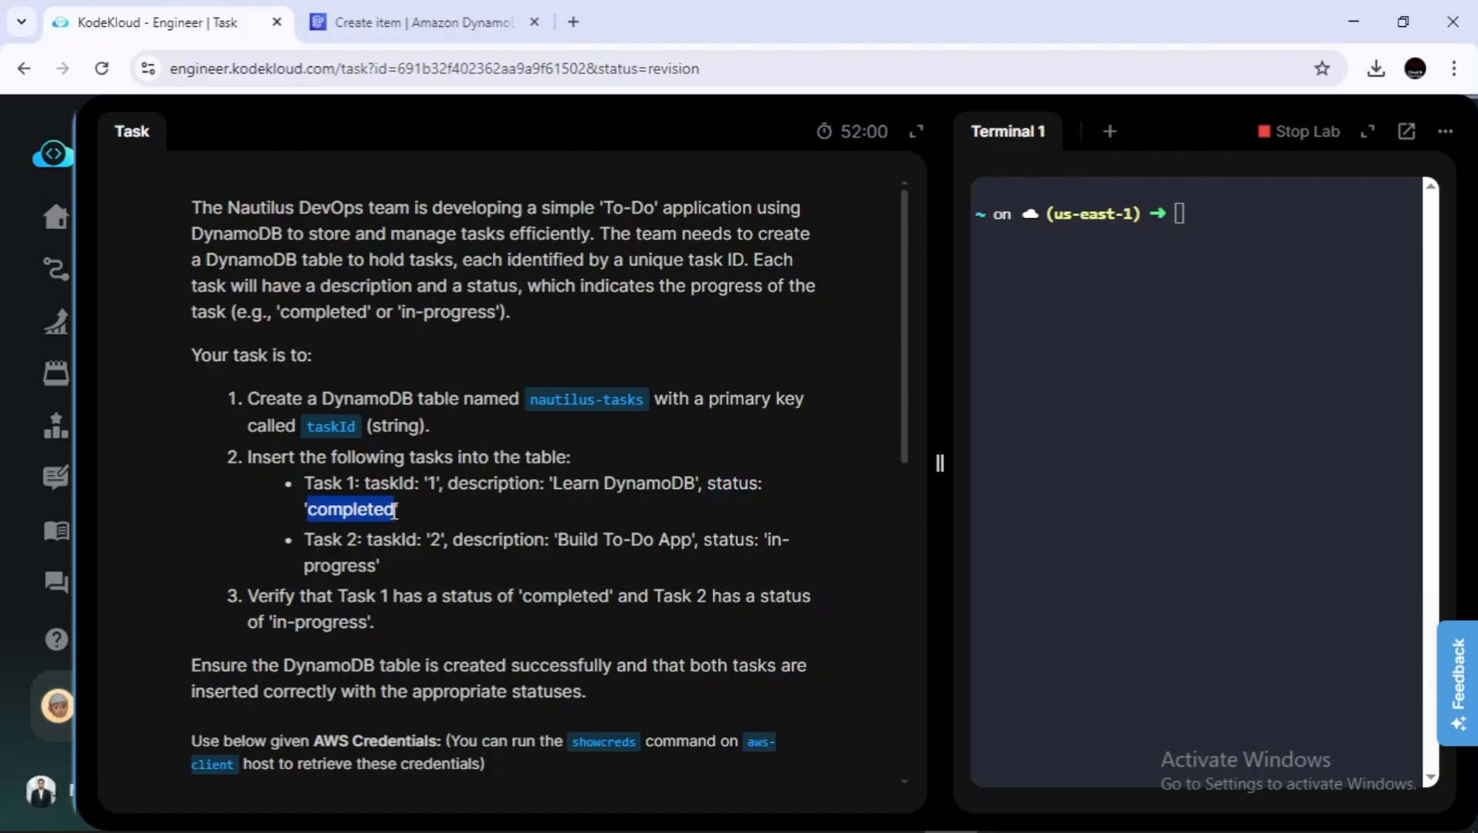
{"action": "left_click", "coordinate": [382, 17]}
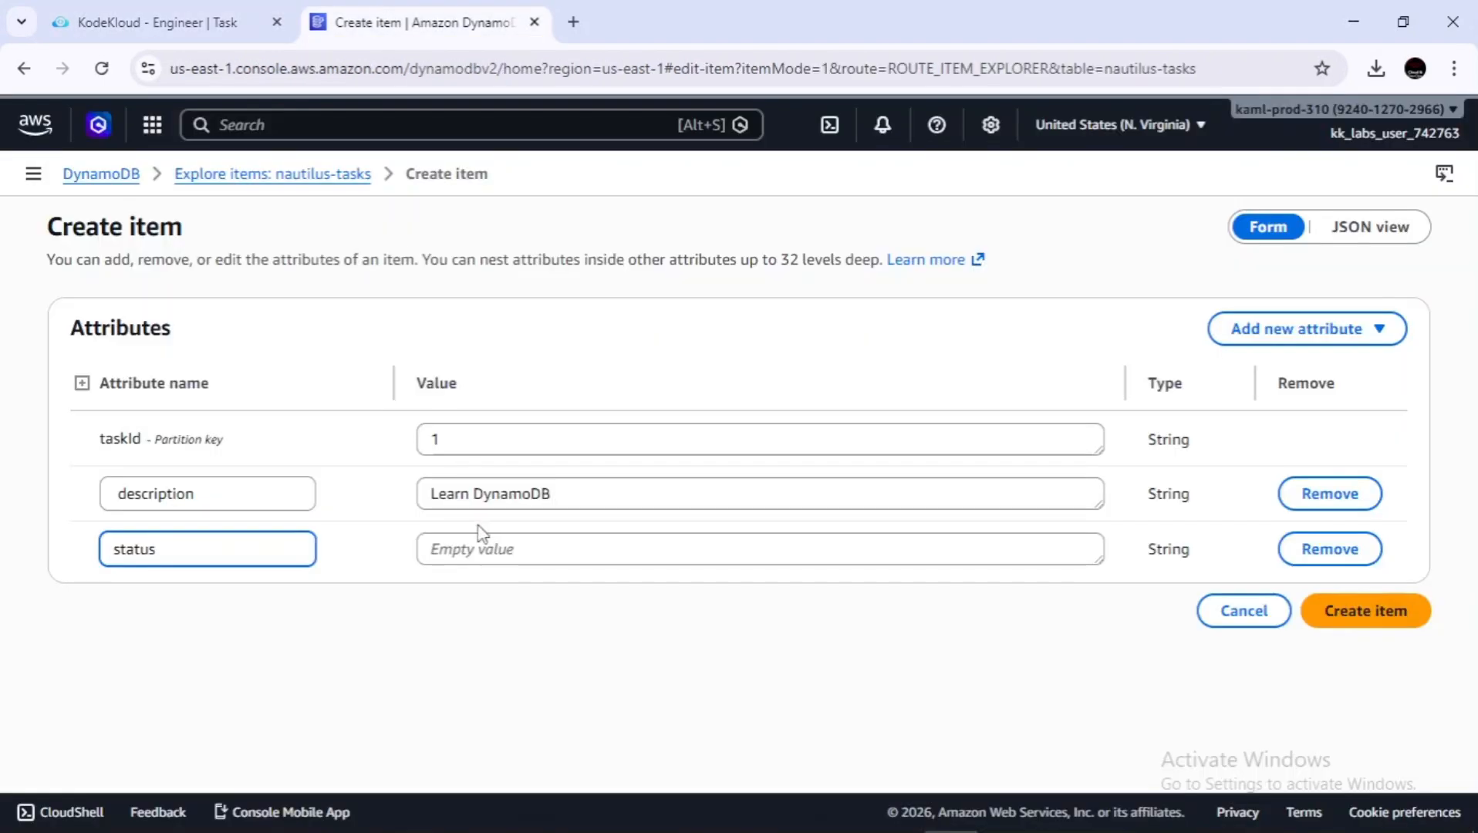
{"action": "left_click", "coordinate": [479, 549]}
{"action": "key", "text": "ctrl+v"}
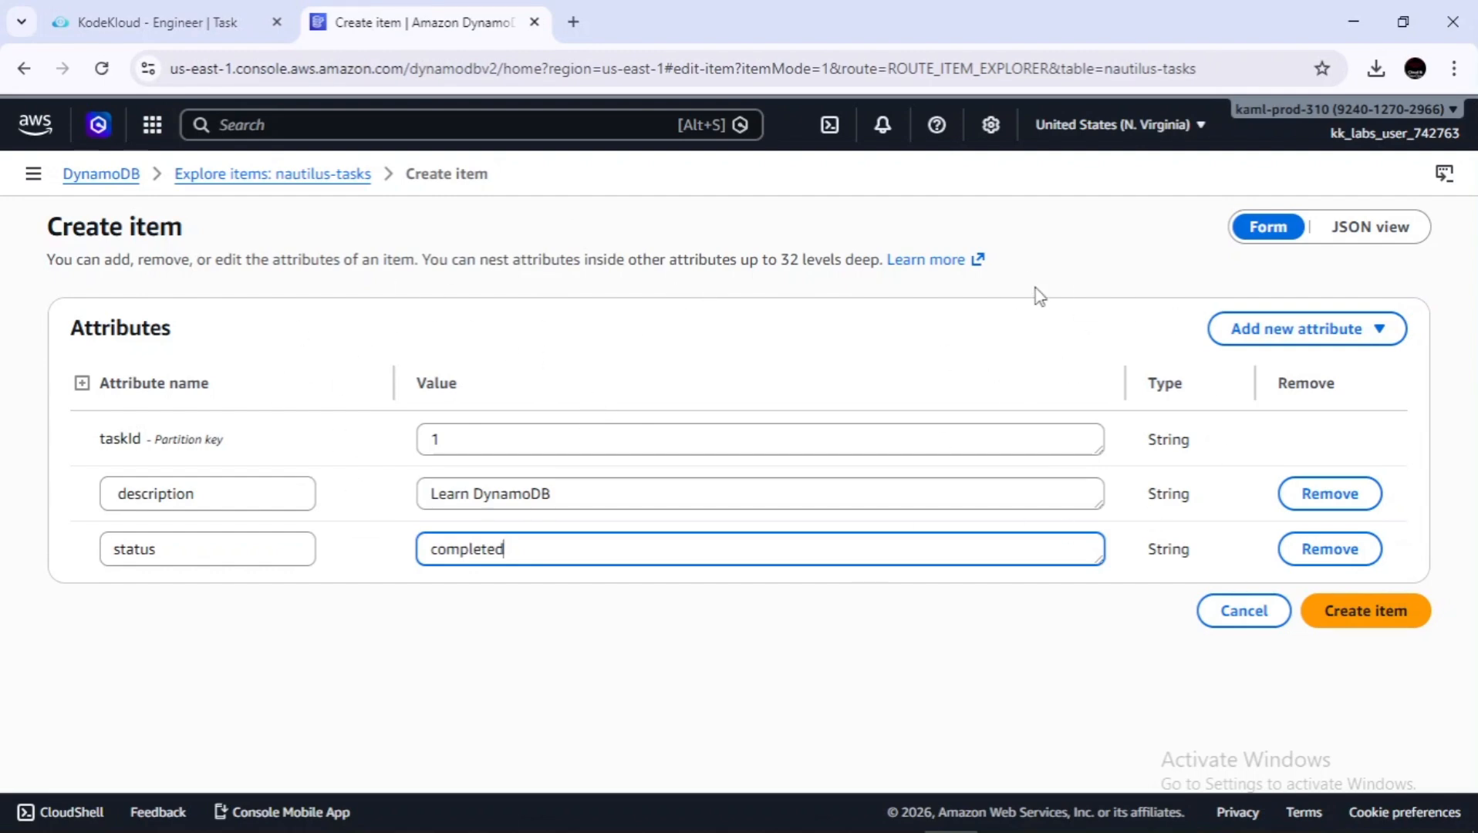
Copy the item's whole DynamoDB JSON definition, then return to the form representation.
{"action": "left_click", "coordinate": [1364, 227]}
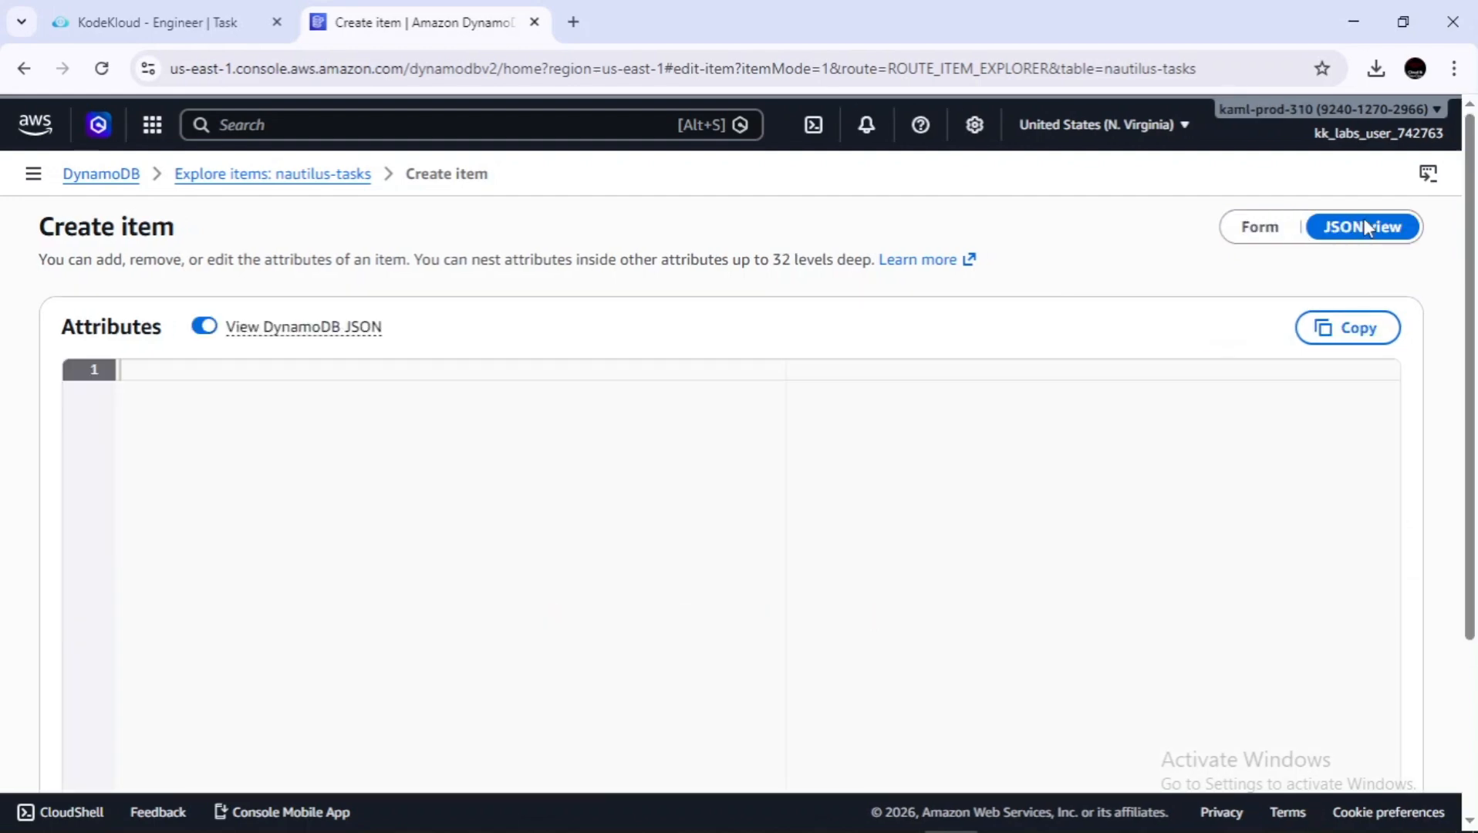
{"action": "left_click", "coordinate": [247, 610]}
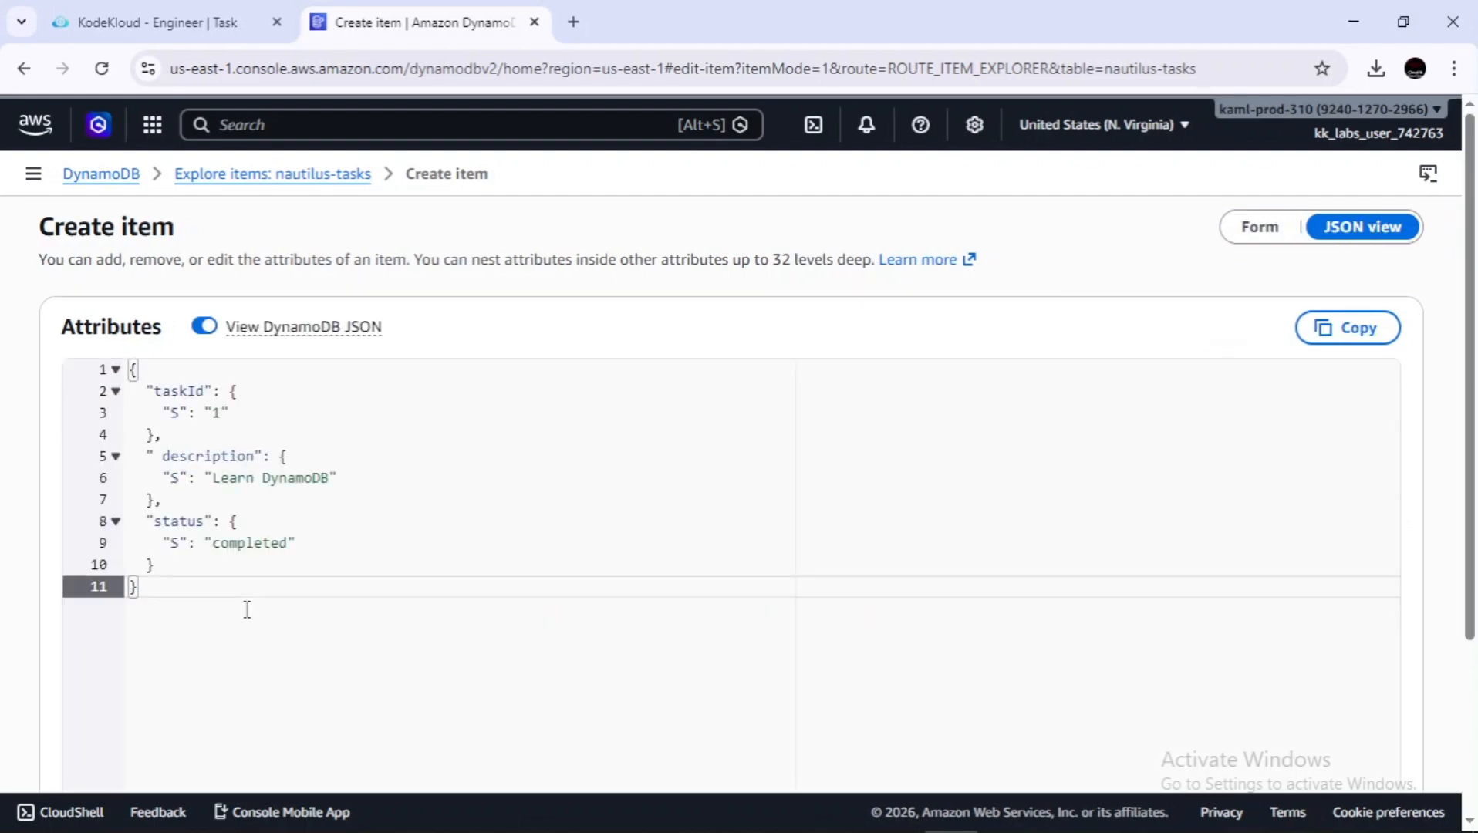
{"action": "type", "text": "a"}
{"action": "key", "text": "ctrl+a"}
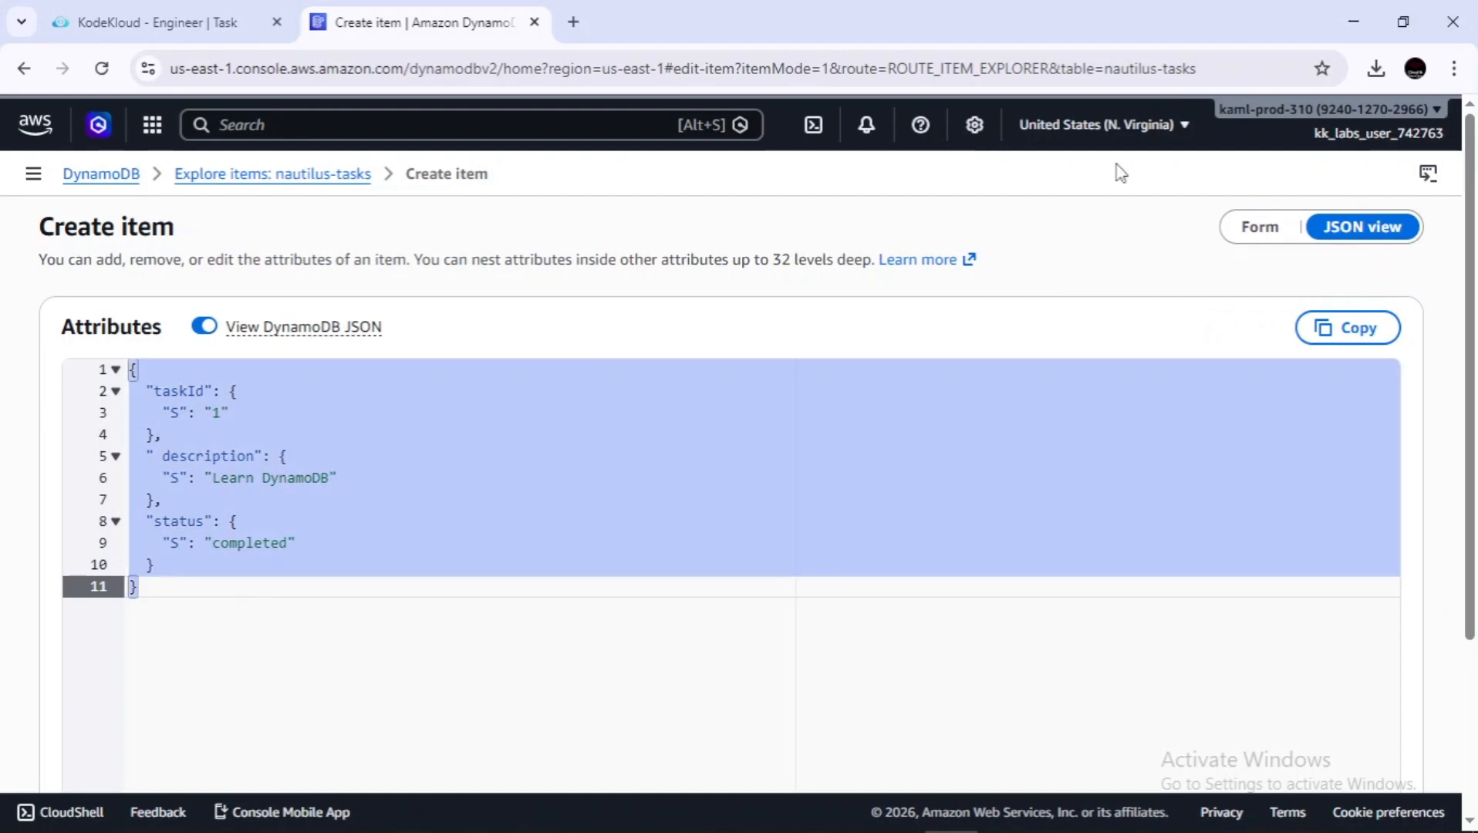
{"action": "left_click", "coordinate": [1248, 228]}
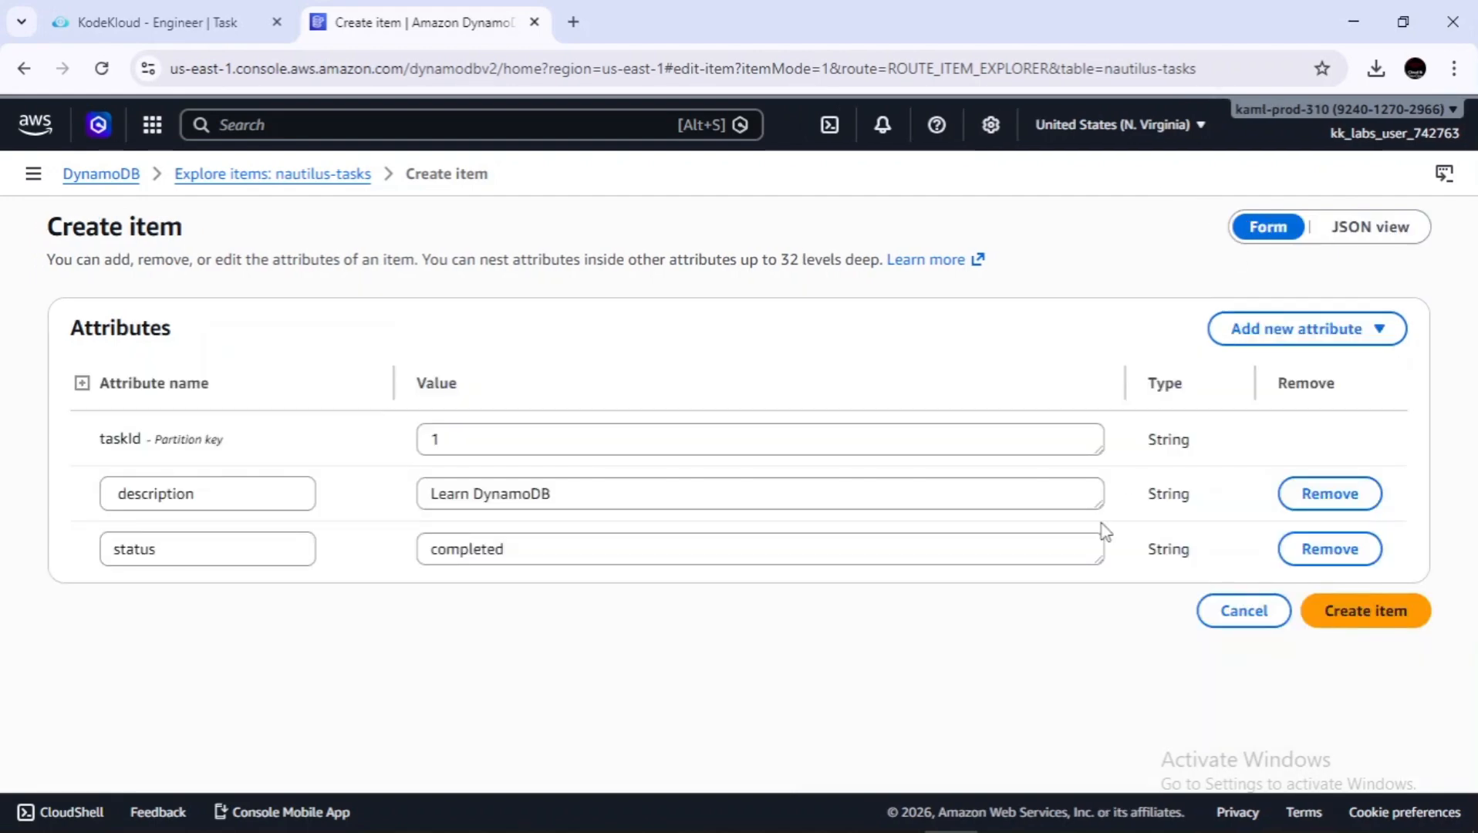
Save the item with taskId 1 and start creating another item in nautilus-tasks.
{"action": "left_click", "coordinate": [1316, 607]}
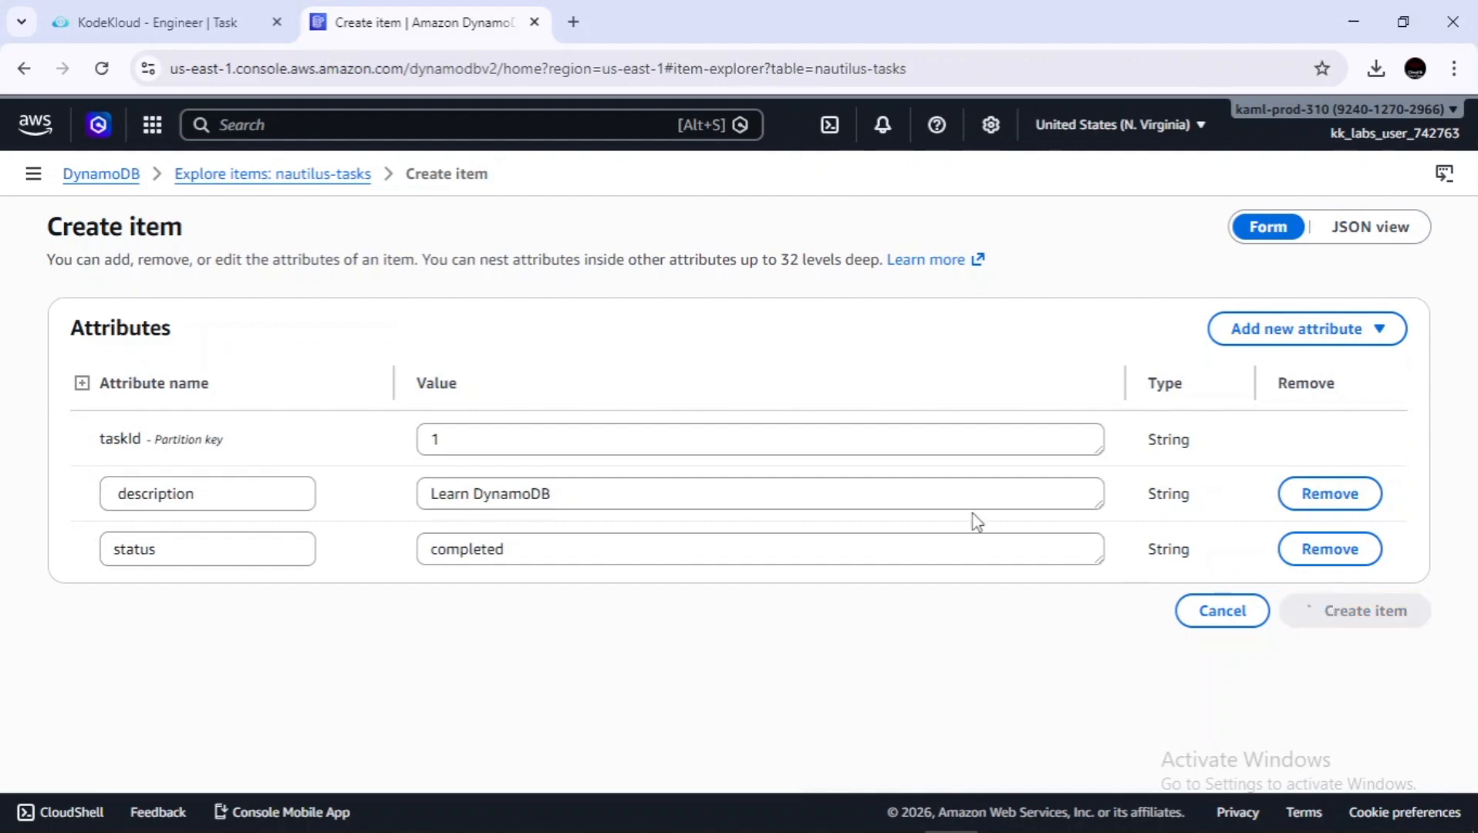
{"action": "scroll", "coordinate": [976, 522], "scroll_direction": "down", "scroll_amount": 1}
{"action": "scroll", "coordinate": [976, 522], "scroll_direction": "down", "scroll_amount": 3}
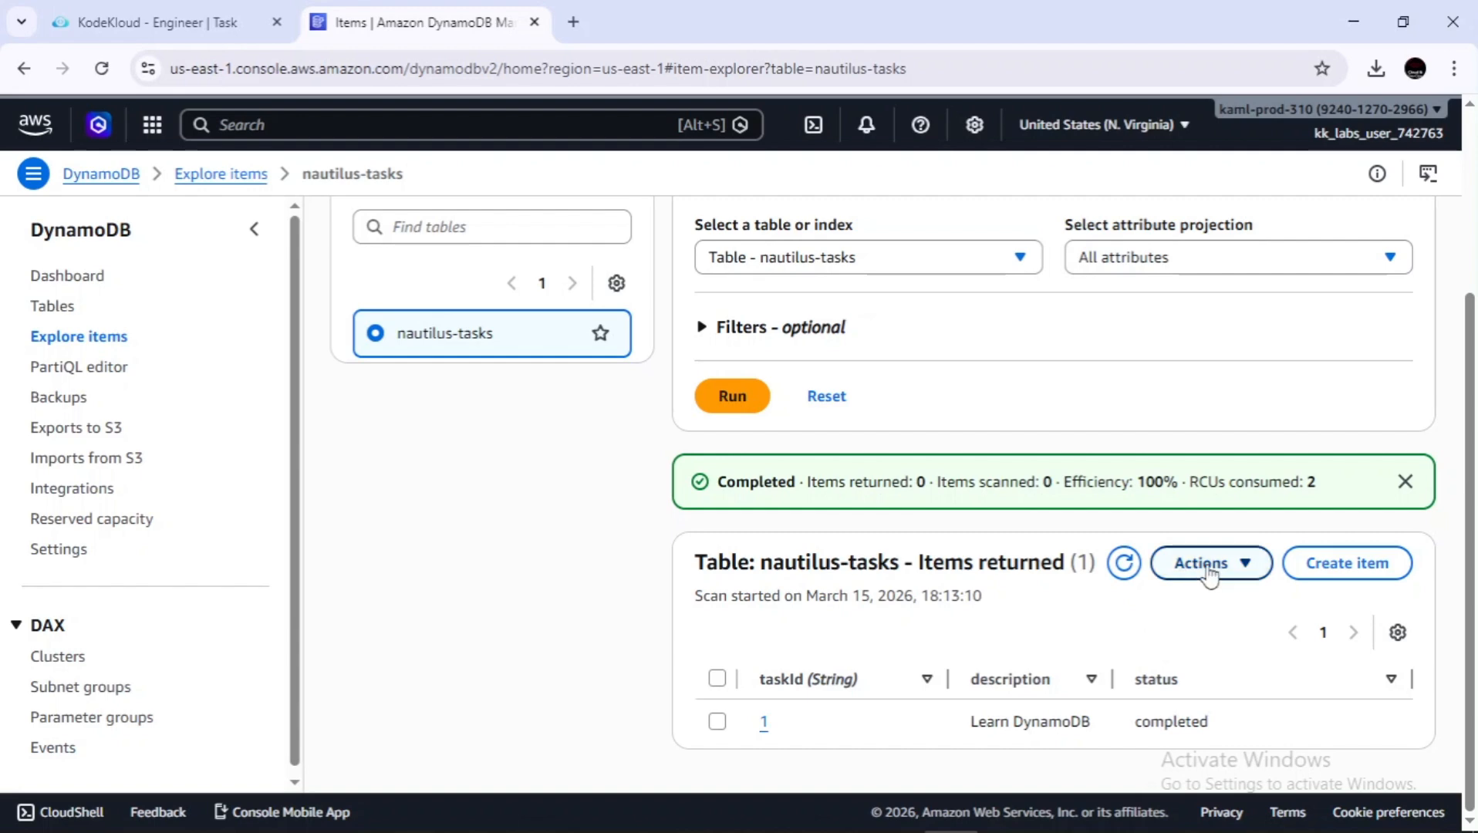
{"action": "left_click", "coordinate": [1309, 565]}
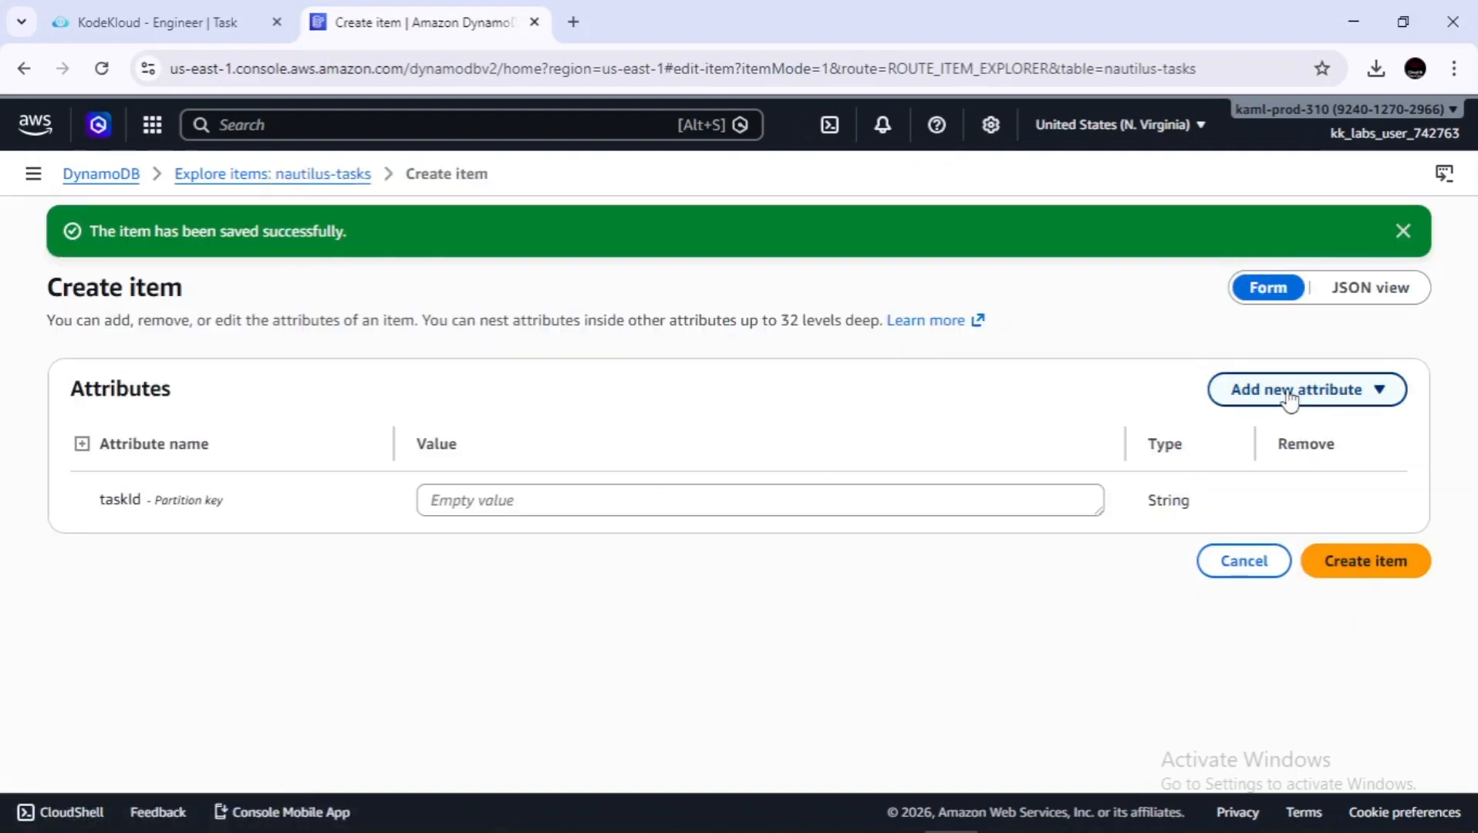
Show the new item as JSON and replace its entire content with the JSON copied from the first item.
{"action": "left_click", "coordinate": [1358, 289]}
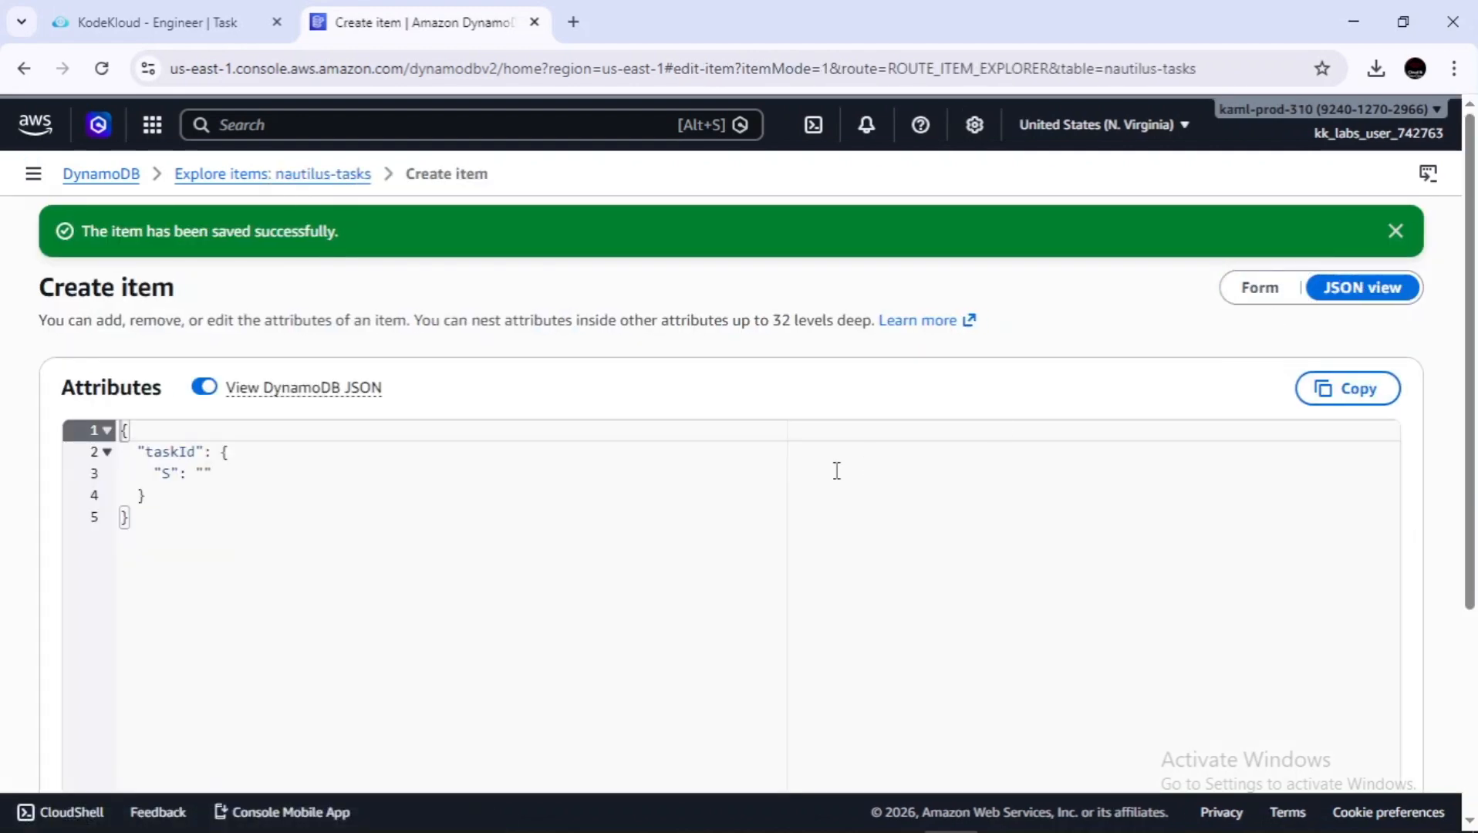
{"action": "key", "text": "ctrl+a"}
{"action": "left_click", "coordinate": [122, 579]}
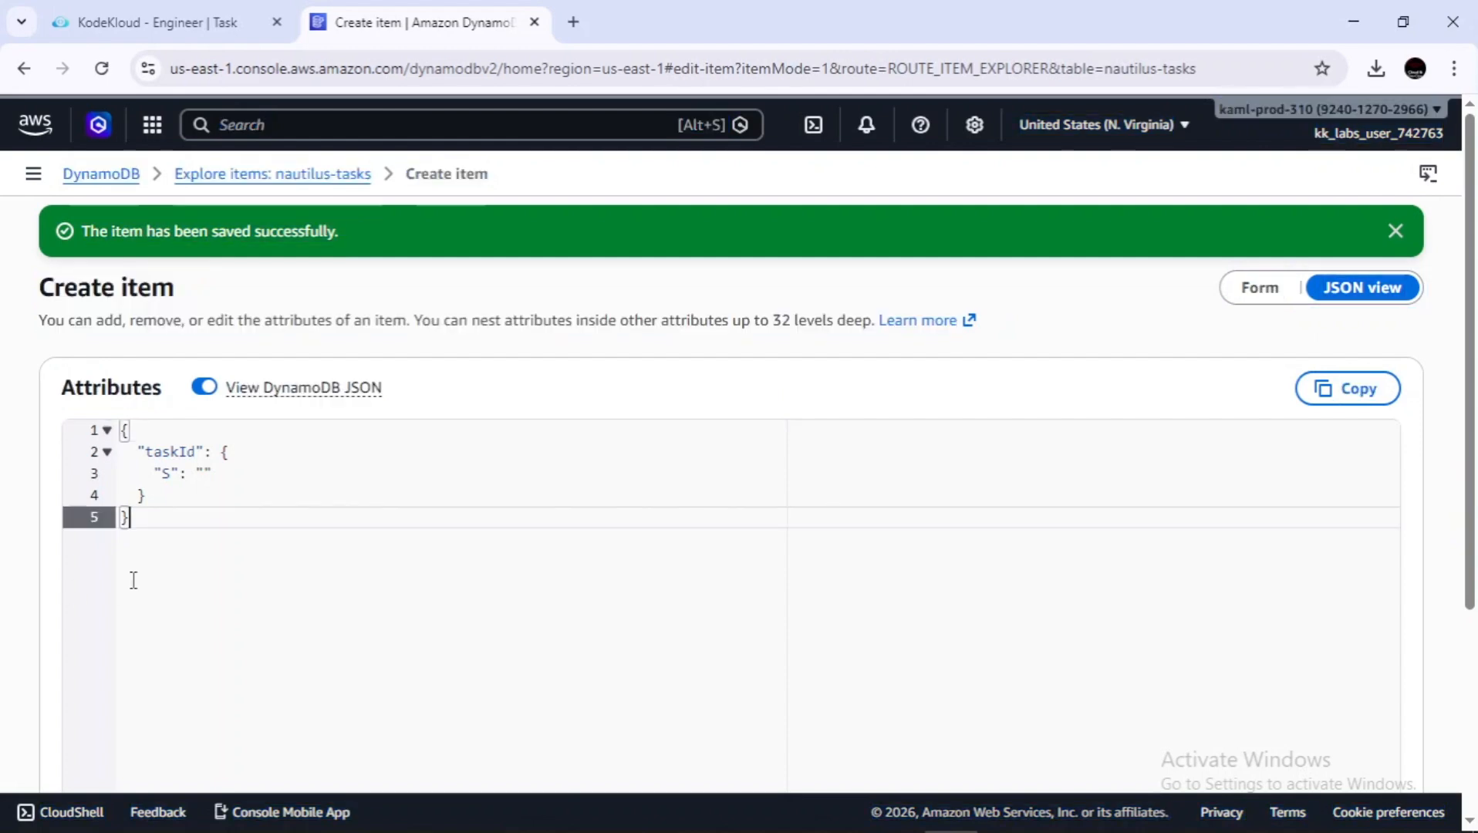
{"action": "key", "text": "ctrl+a"}
{"action": "key", "text": "BackSpace"}
{"action": "key", "text": "ctrl+v"}
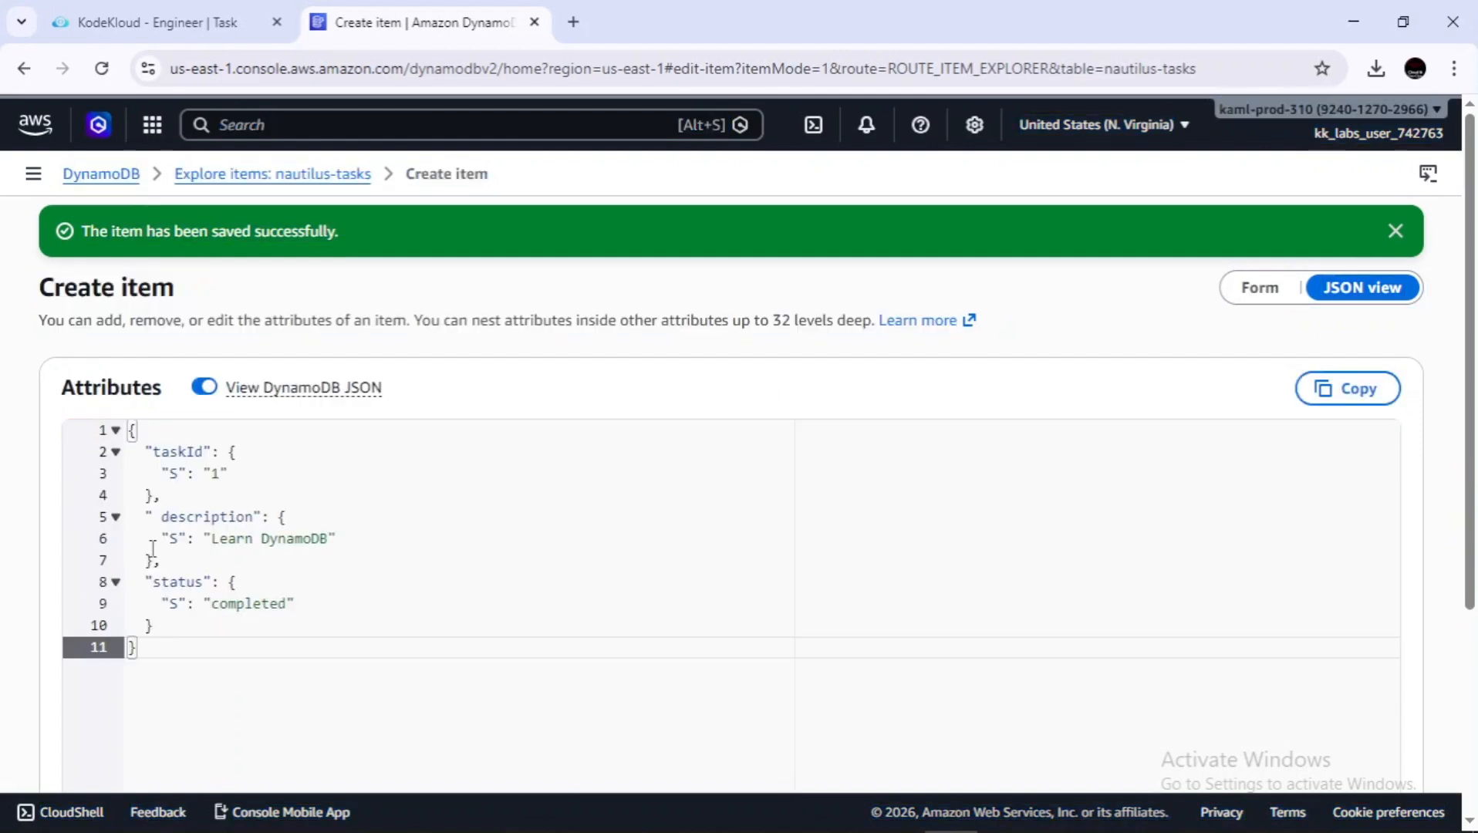
Change the taskId value in the pasted JSON to 2.
{"action": "left_click", "coordinate": [216, 474]}
{"action": "type", "text": "1"}
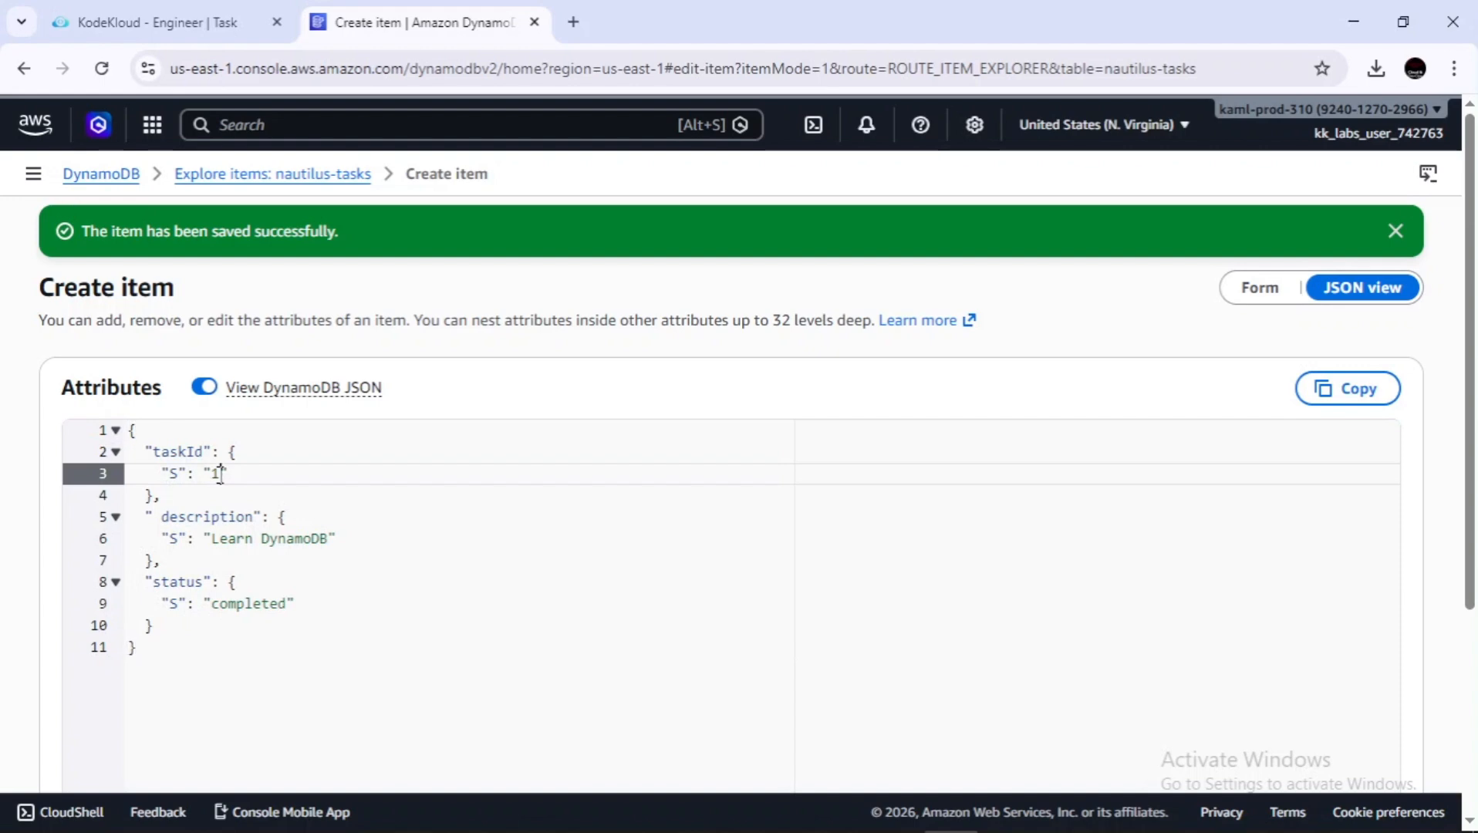
{"action": "type", "text": "2"}
Replace the description value in the JSON with Build To-Do App, copied from Task 2 in the instructions.
{"action": "left_click", "coordinate": [328, 540]}
{"action": "key", "text": "BackSpace"}
{"action": "key", "text": "BackSpace"}
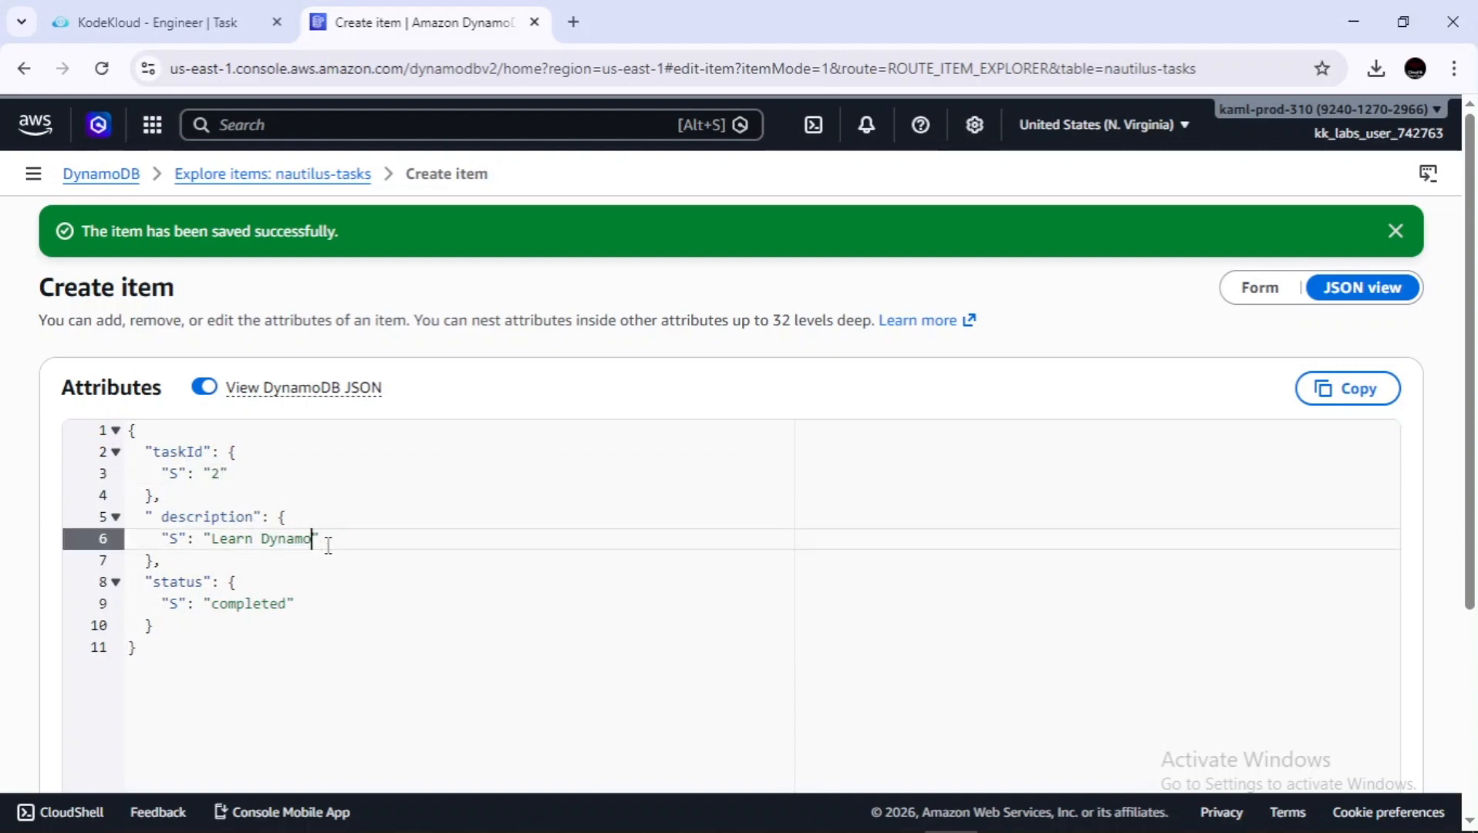
{"action": "key", "text": "BackSpace"}
{"action": "key", "text": "BackSpace"}
{"action": "key", "text": "BackSpace"}
{"action": "key", "text": "BackSpace"}
{"action": "left_click", "coordinate": [186, 22]}
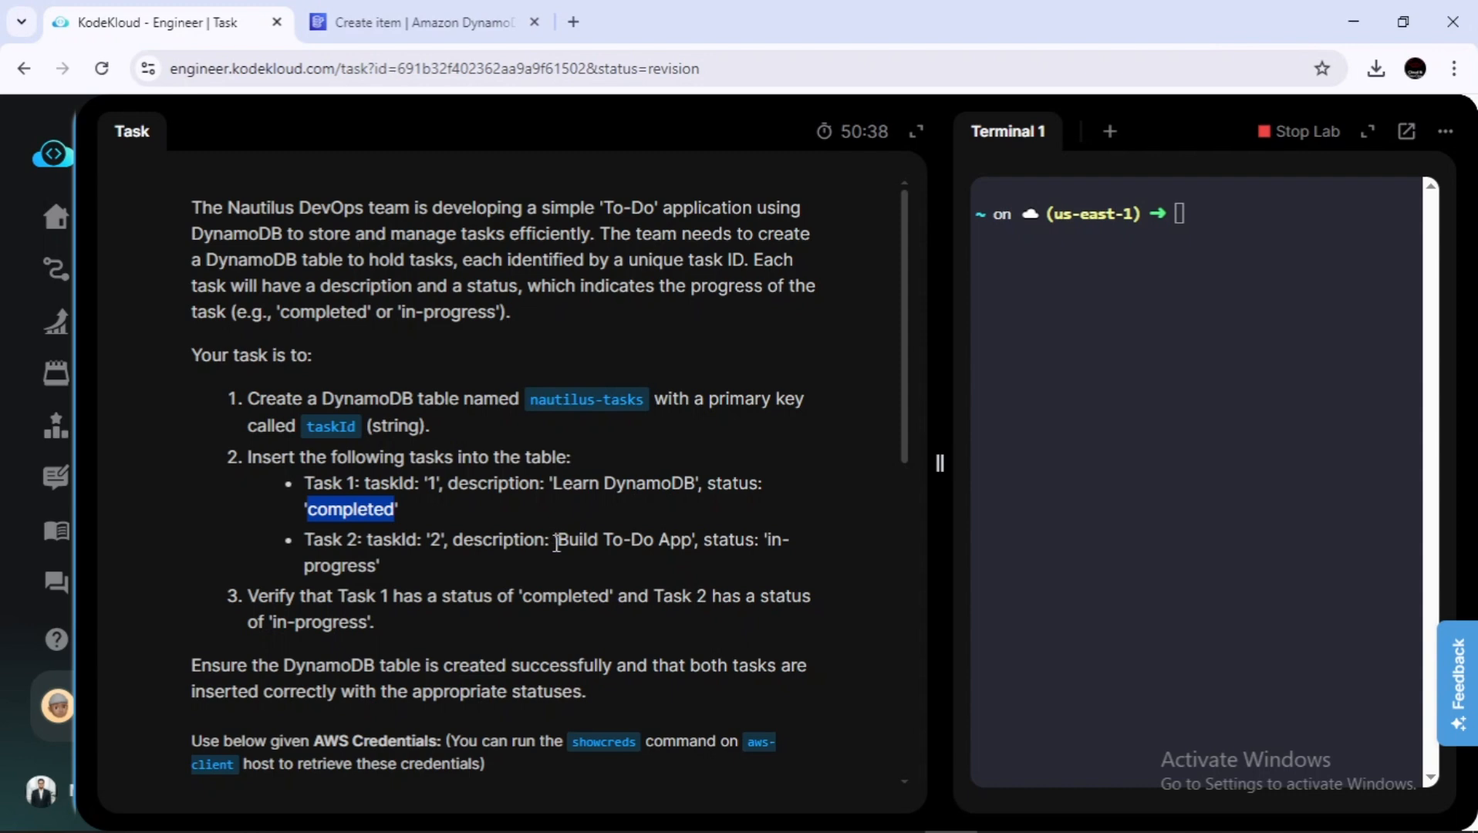
{"action": "left_click_drag", "start_coordinate": [559, 543], "coordinate": [690, 546]}
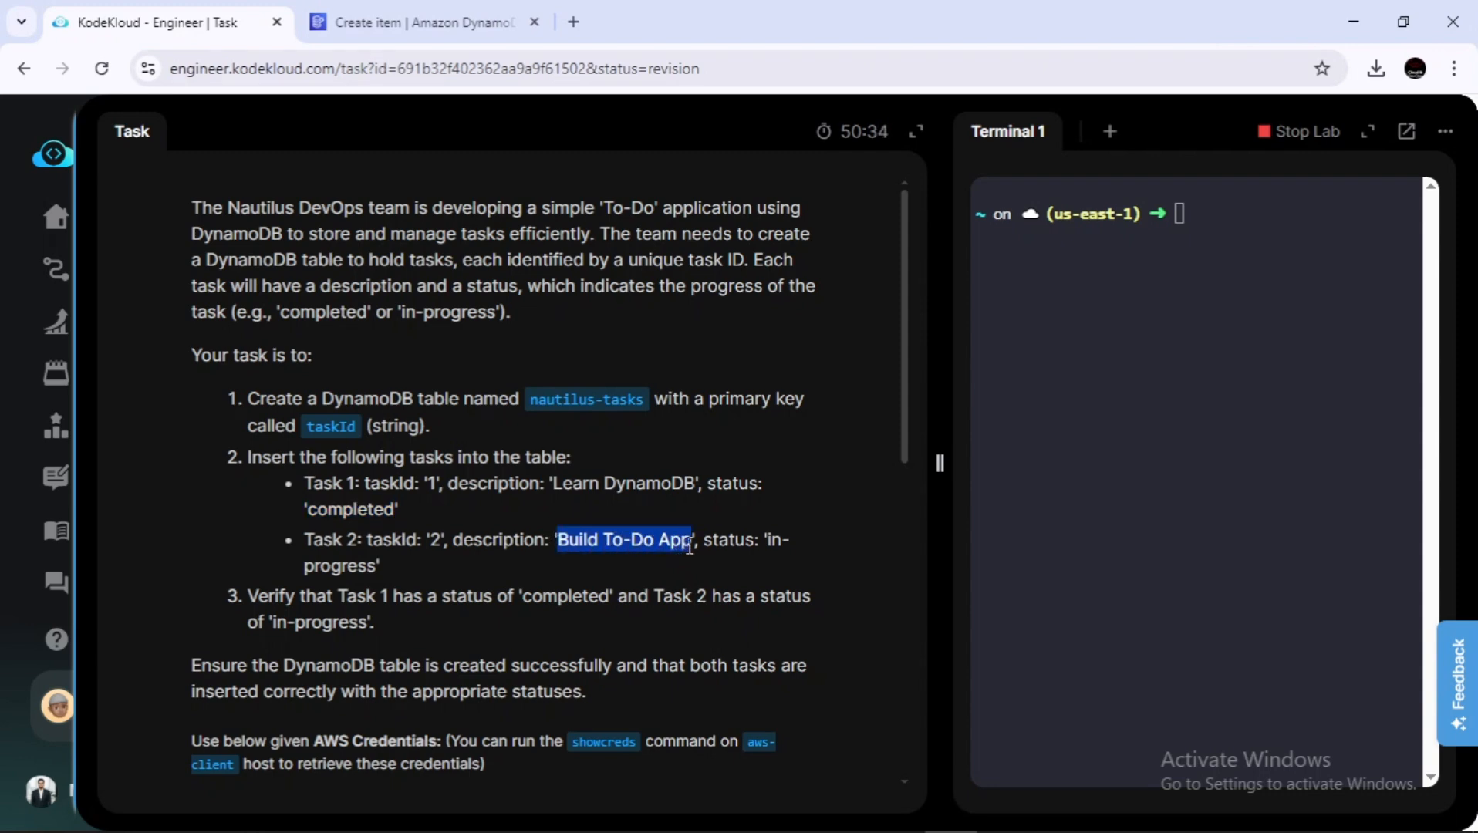
{"action": "right_click", "coordinate": [648, 536]}
{"action": "left_click", "coordinate": [683, 567]}
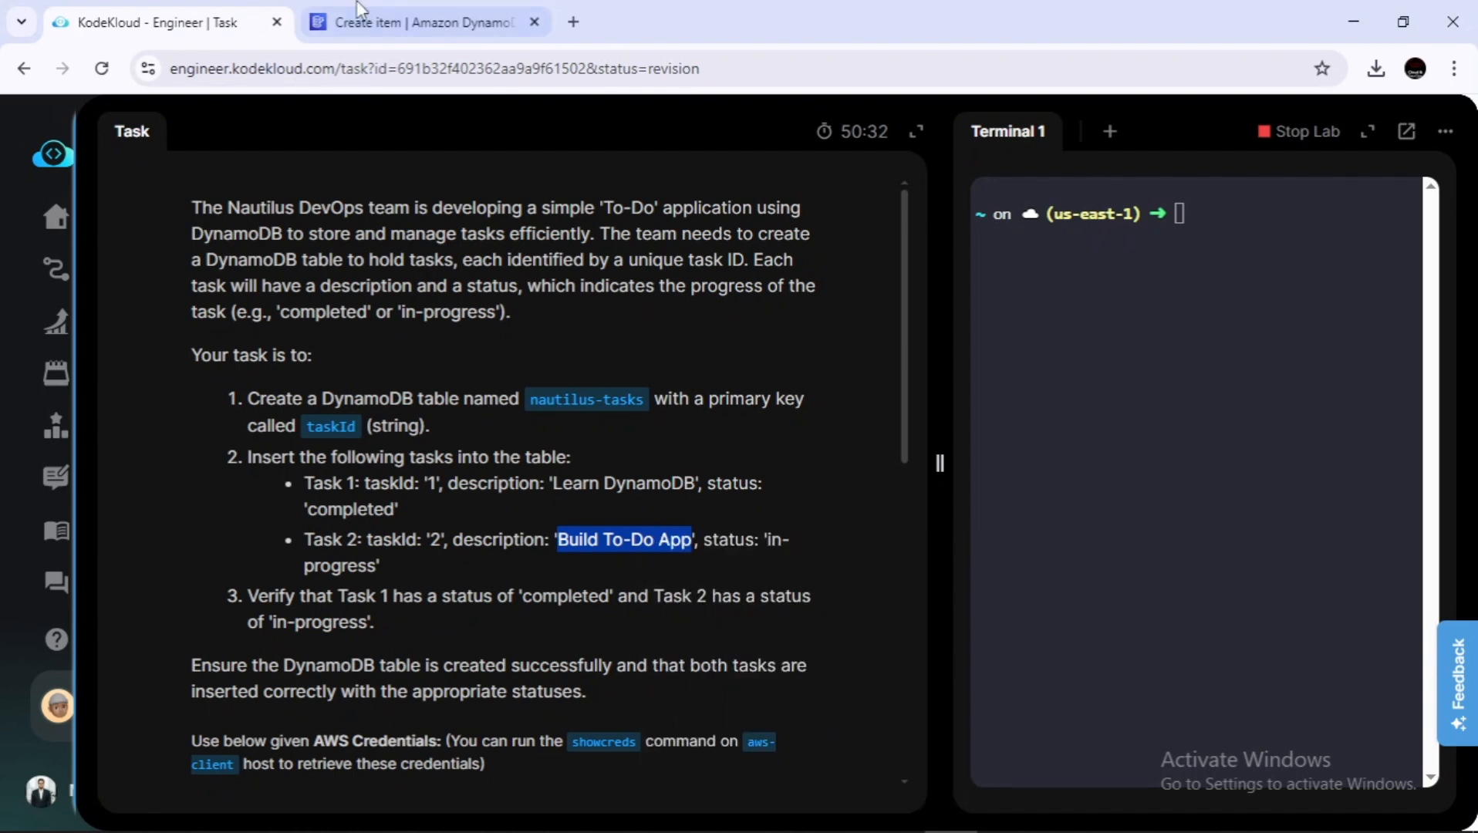
{"action": "left_click", "coordinate": [359, 14]}
{"action": "key", "text": "ctrl+v"}
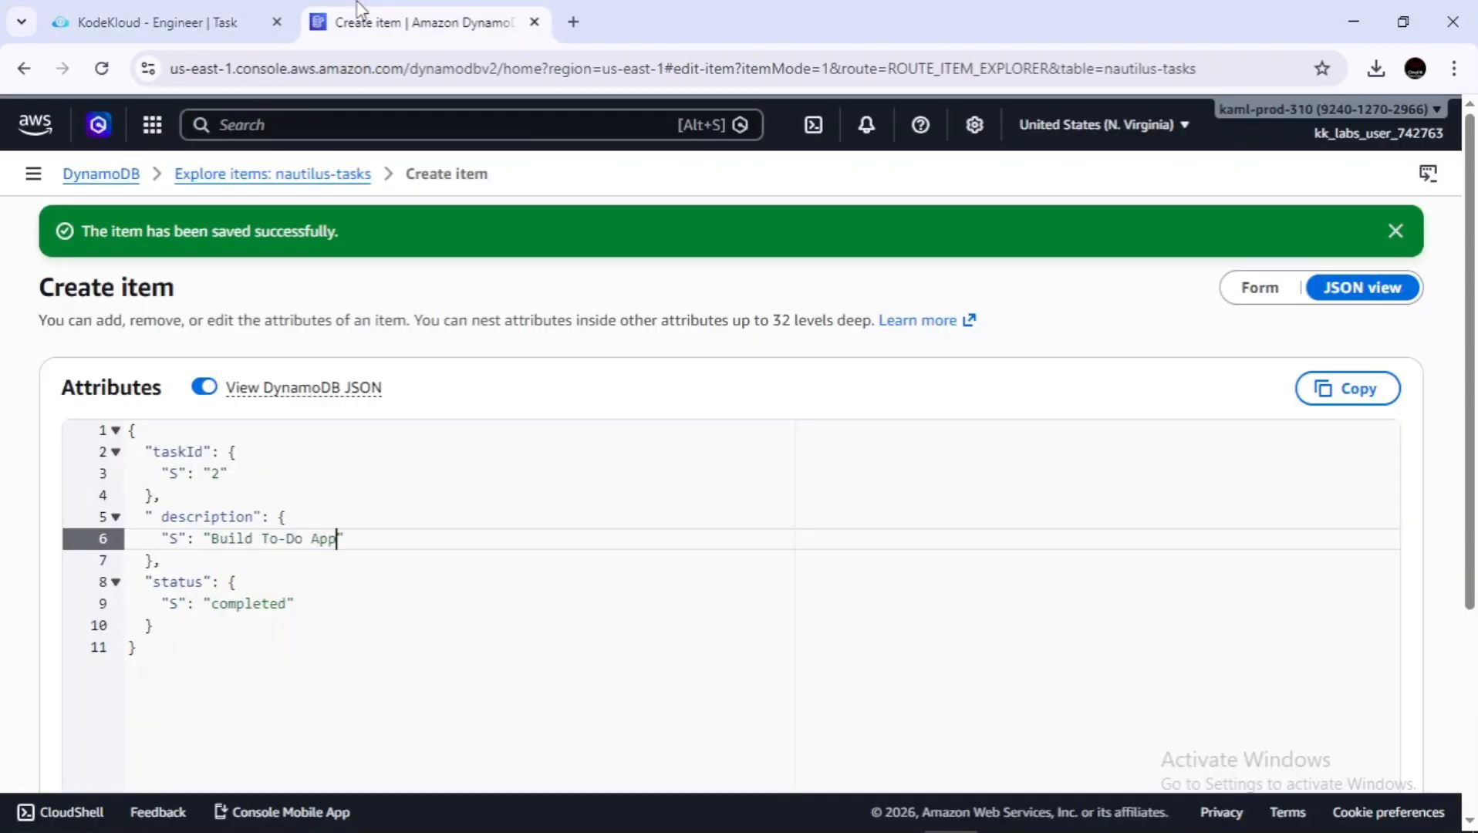
Replace the status value in the second item's JSON with in-progress, copied from Task 2 in the lab instructions.
{"action": "left_click", "coordinate": [286, 604]}
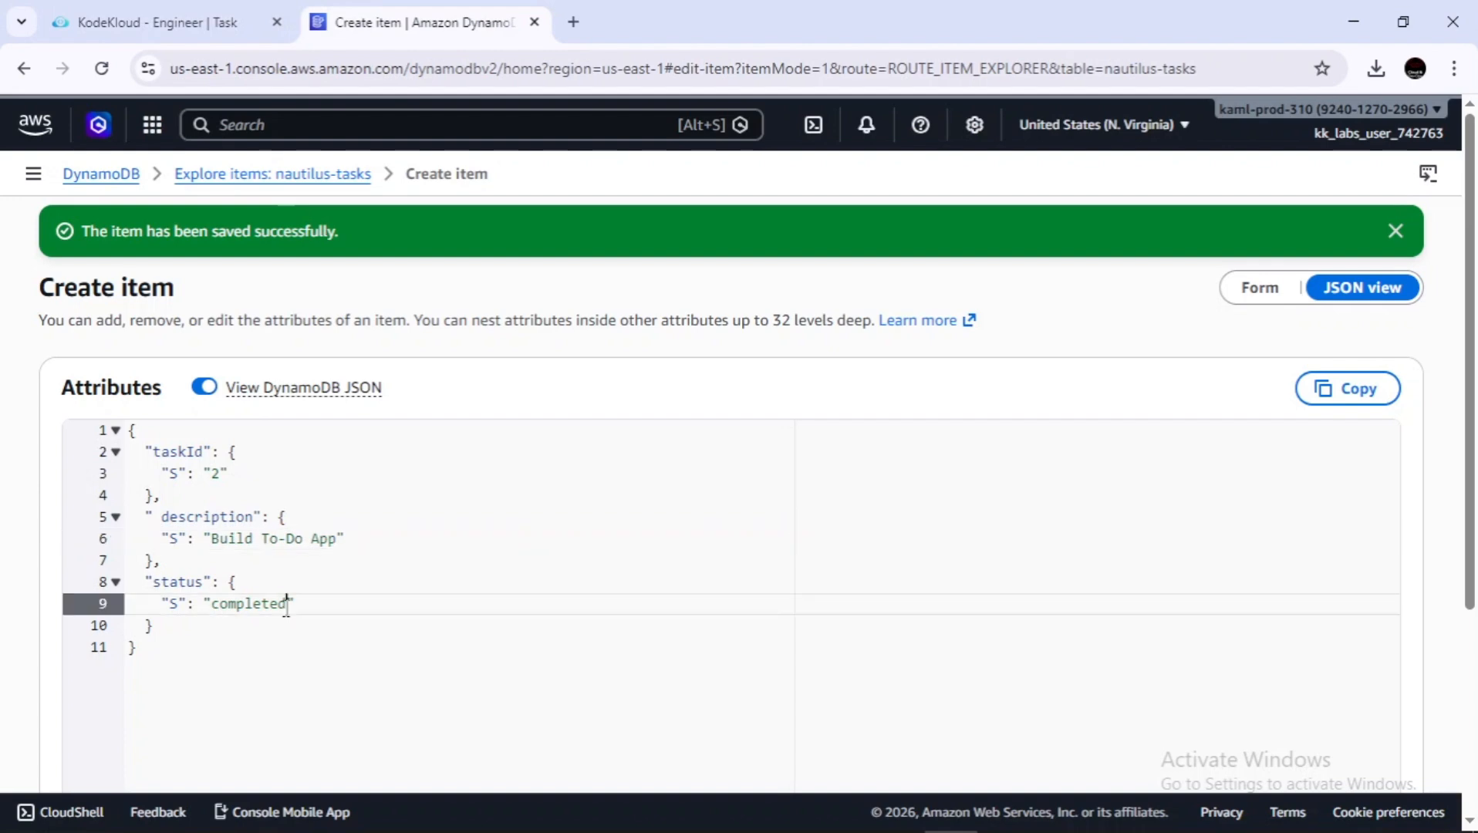
{"action": "key", "text": "BackSpace"}
{"action": "key", "text": "BackSpace"}
{"action": "key", "text": "BackSpace"}
{"action": "key", "text": "BackSpace"}
{"action": "left_click", "coordinate": [174, 31]}
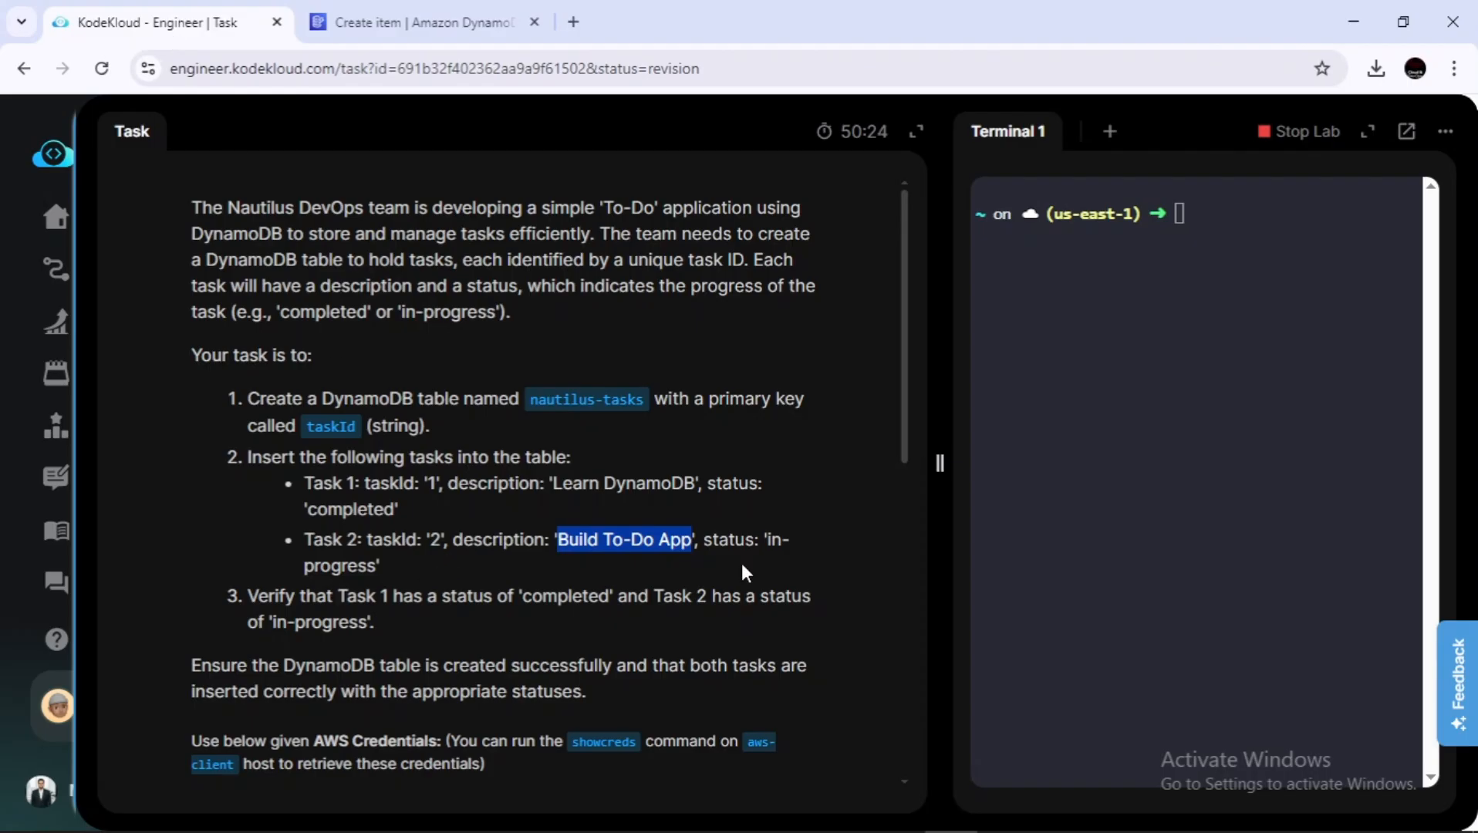
{"action": "left_click_drag", "start_coordinate": [945, 462], "coordinate": [1074, 466]}
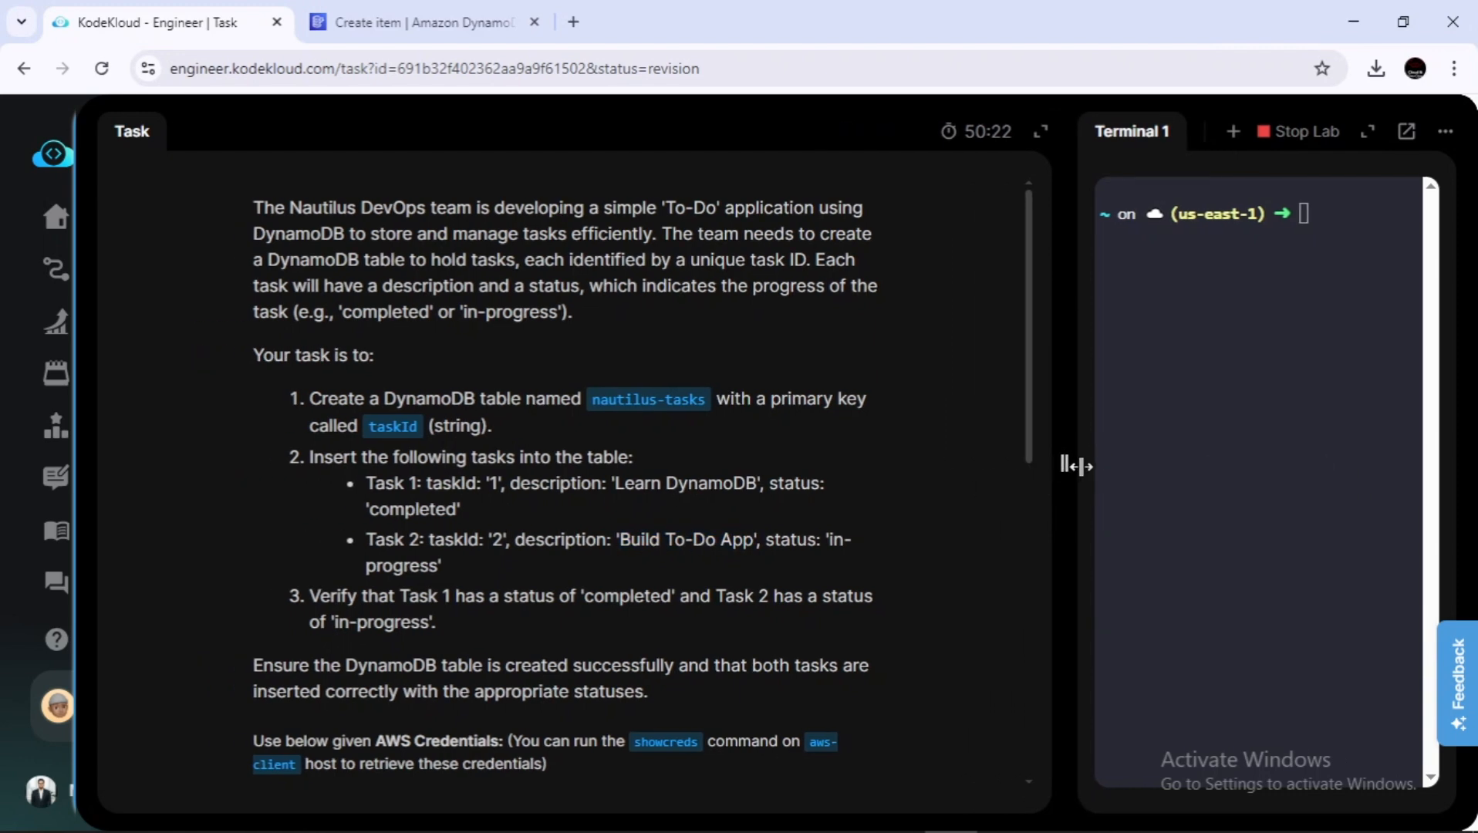
{"action": "left_click_drag", "start_coordinate": [832, 540], "coordinate": [434, 561]}
{"action": "right_click", "coordinate": [439, 564]}
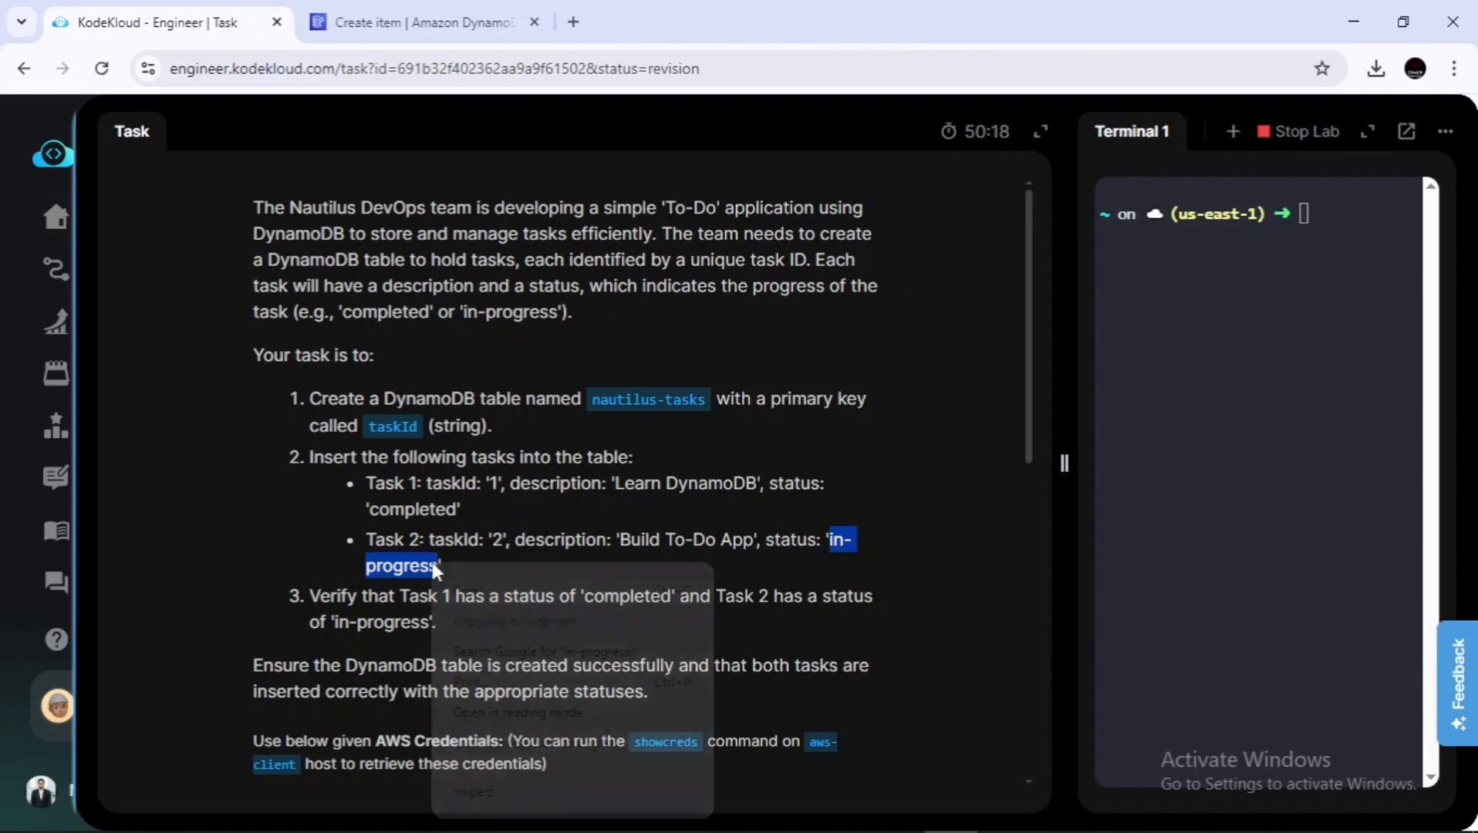
{"action": "left_click", "coordinate": [463, 594]}
{"action": "left_click", "coordinate": [437, 11]}
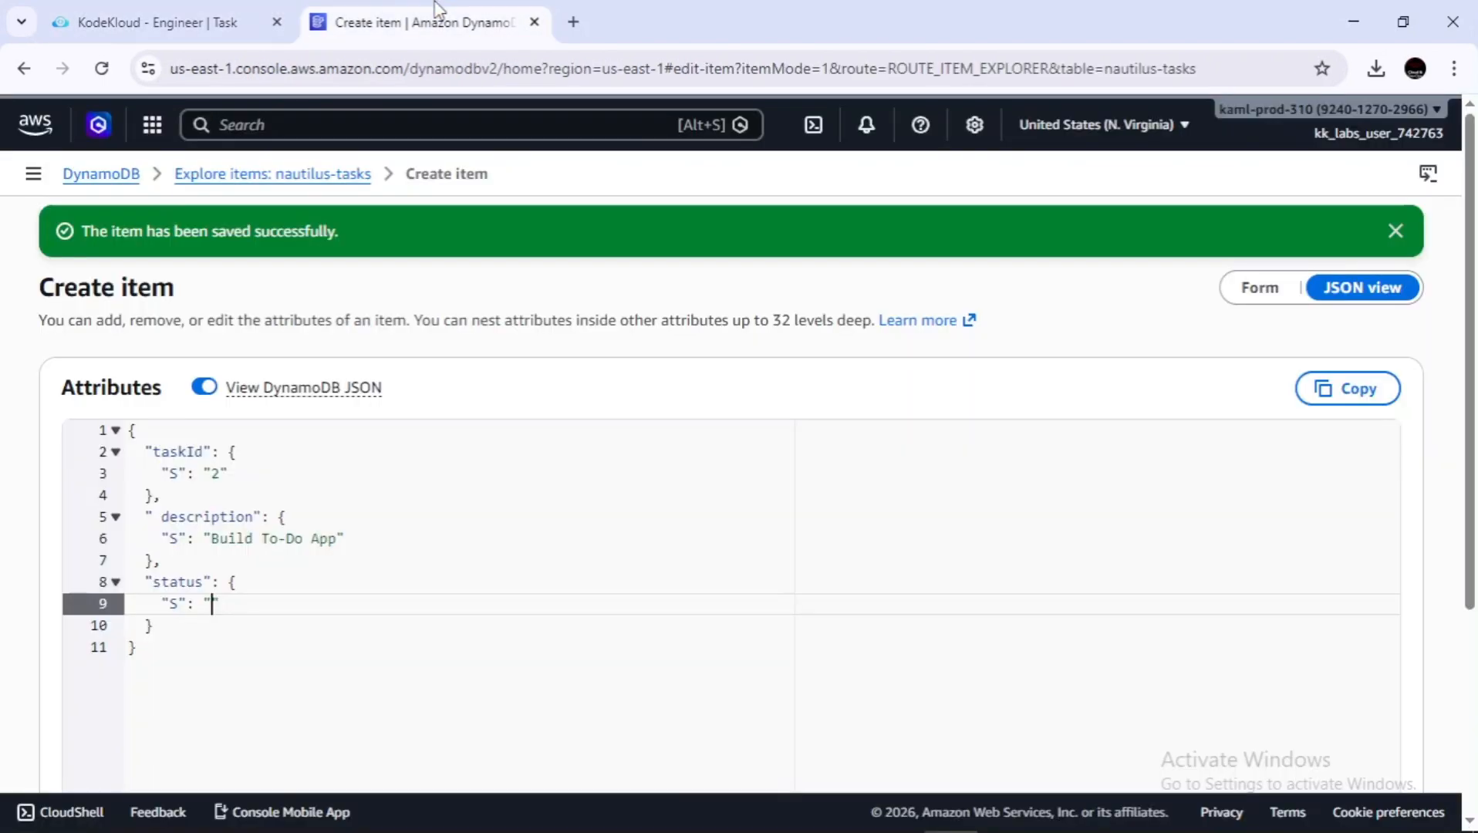
{"action": "type", "text": "\""}
{"action": "key", "text": "ctrl+v"}
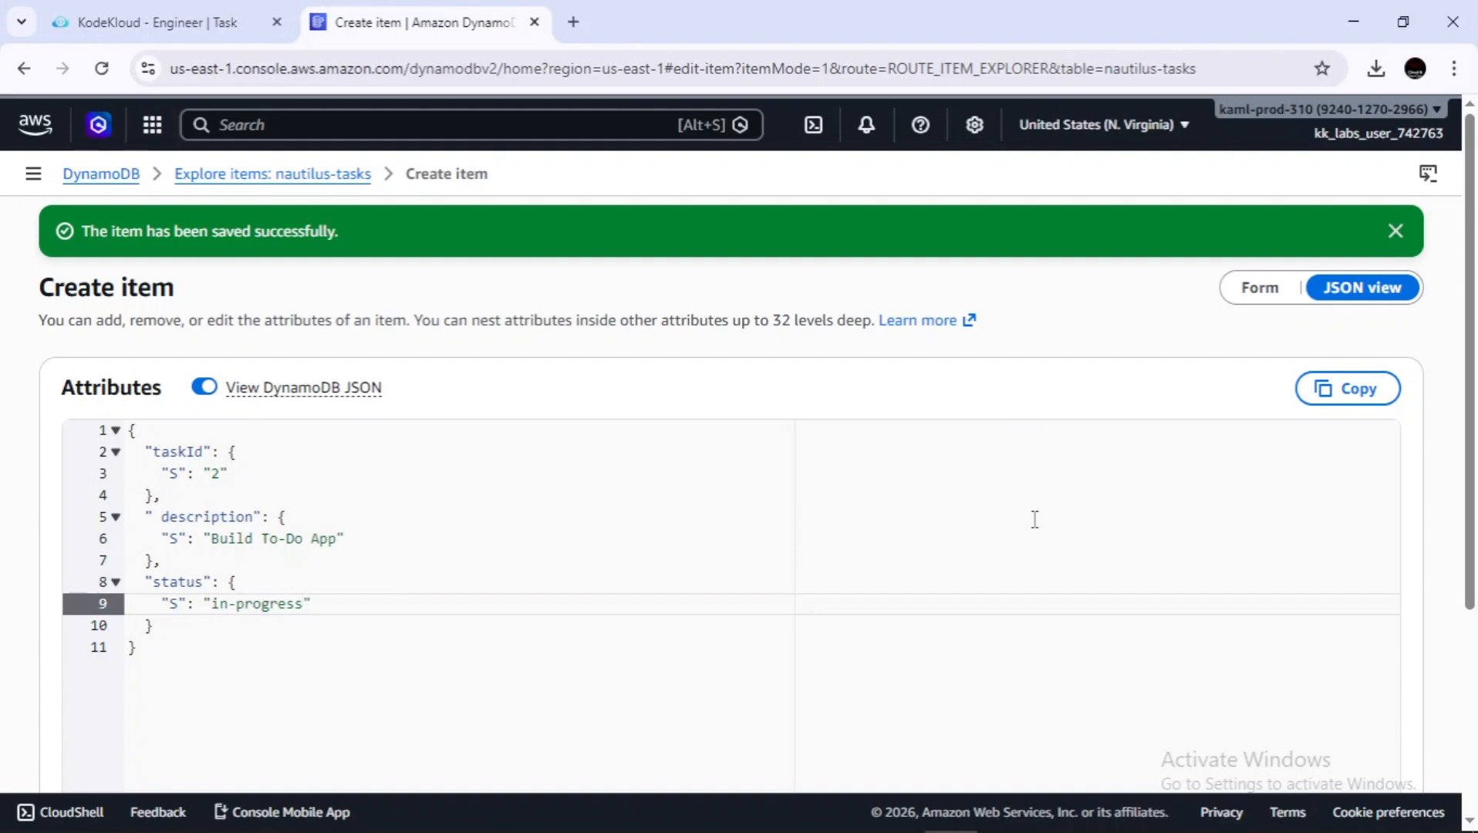
Save the item with taskId 2 in the nautilus-tasks table.
{"action": "scroll", "coordinate": [1035, 519], "scroll_direction": "down", "scroll_amount": 2}
{"action": "scroll", "coordinate": [1034, 519], "scroll_direction": "down", "scroll_amount": 2}
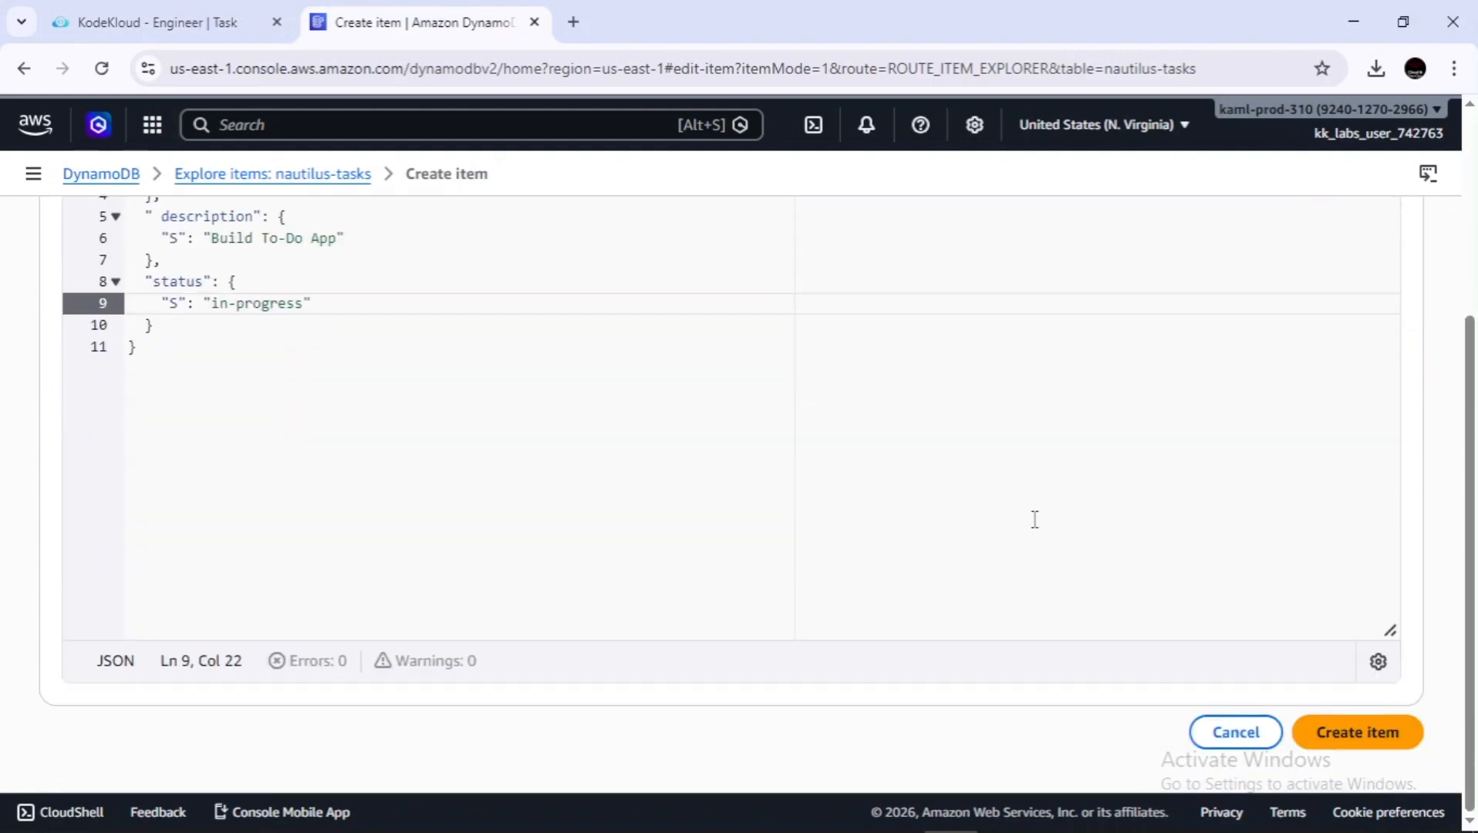
{"action": "left_click", "coordinate": [1339, 735]}
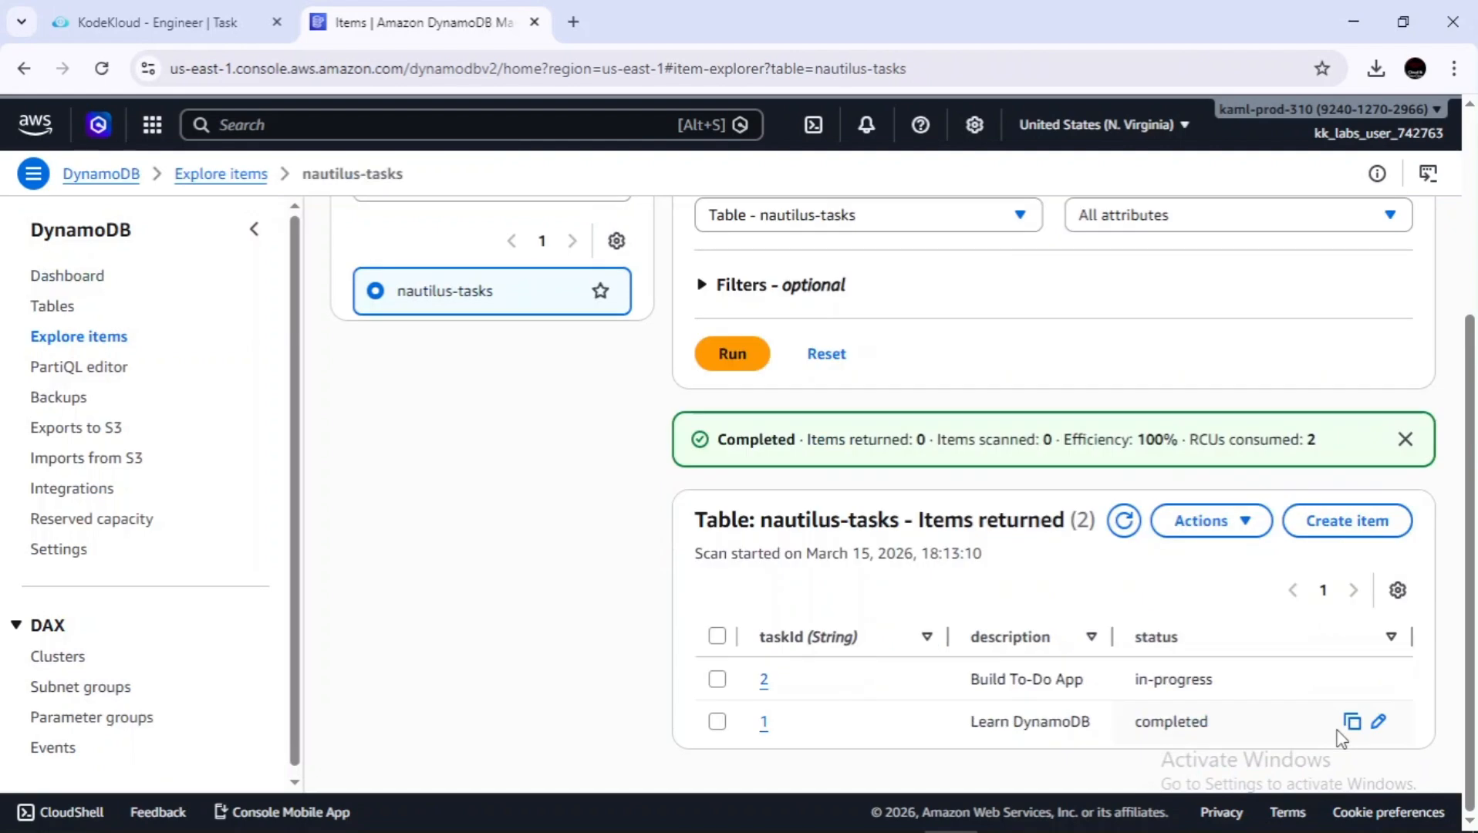
Examine the items listed for nautilus-tasks and the table and attribute projection choices available for a scan.
{"action": "scroll", "coordinate": [976, 677], "scroll_direction": "up", "scroll_amount": 4}
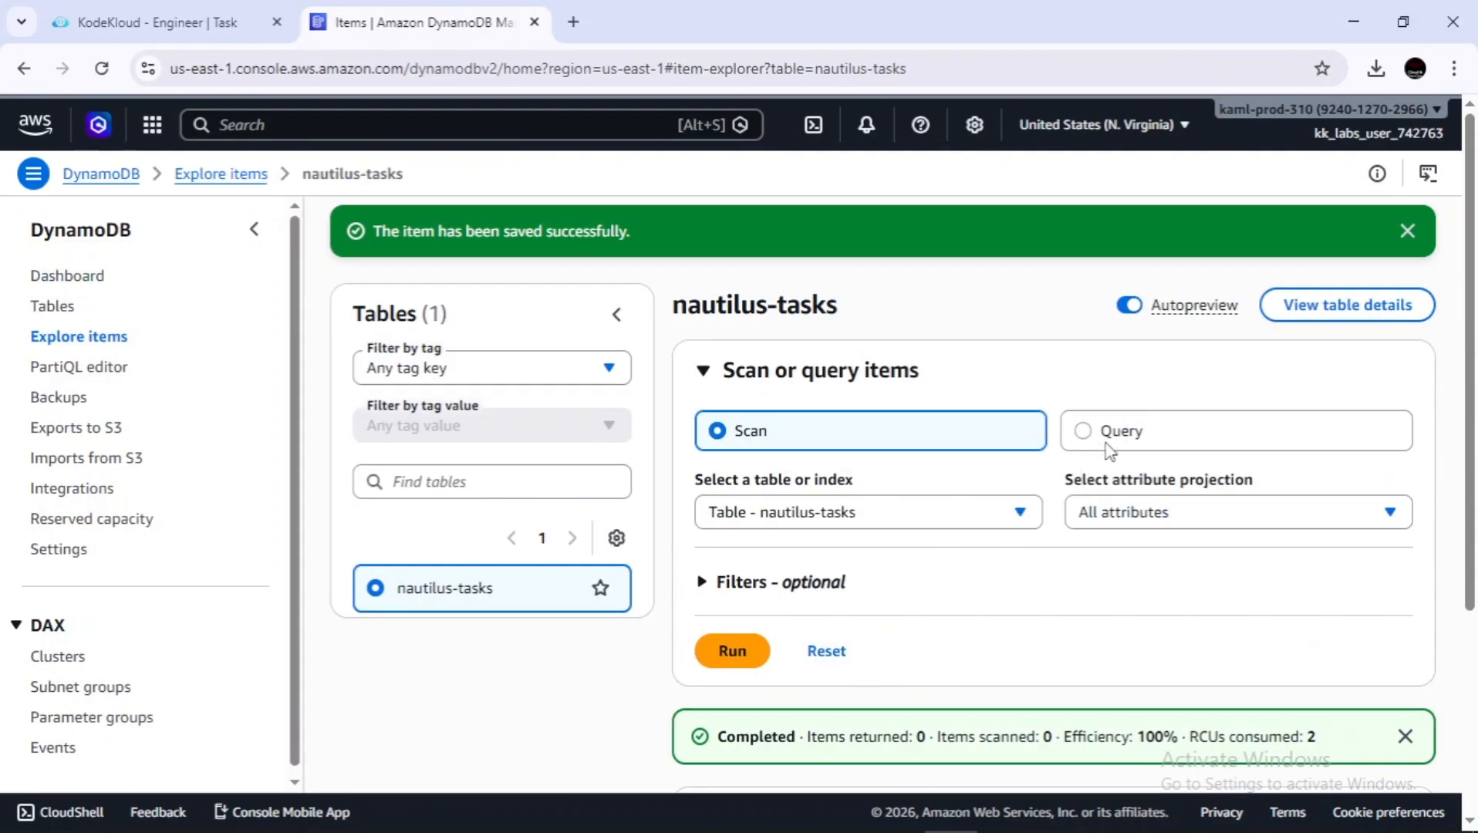
{"action": "scroll", "coordinate": [896, 497], "scroll_direction": "down", "scroll_amount": 1}
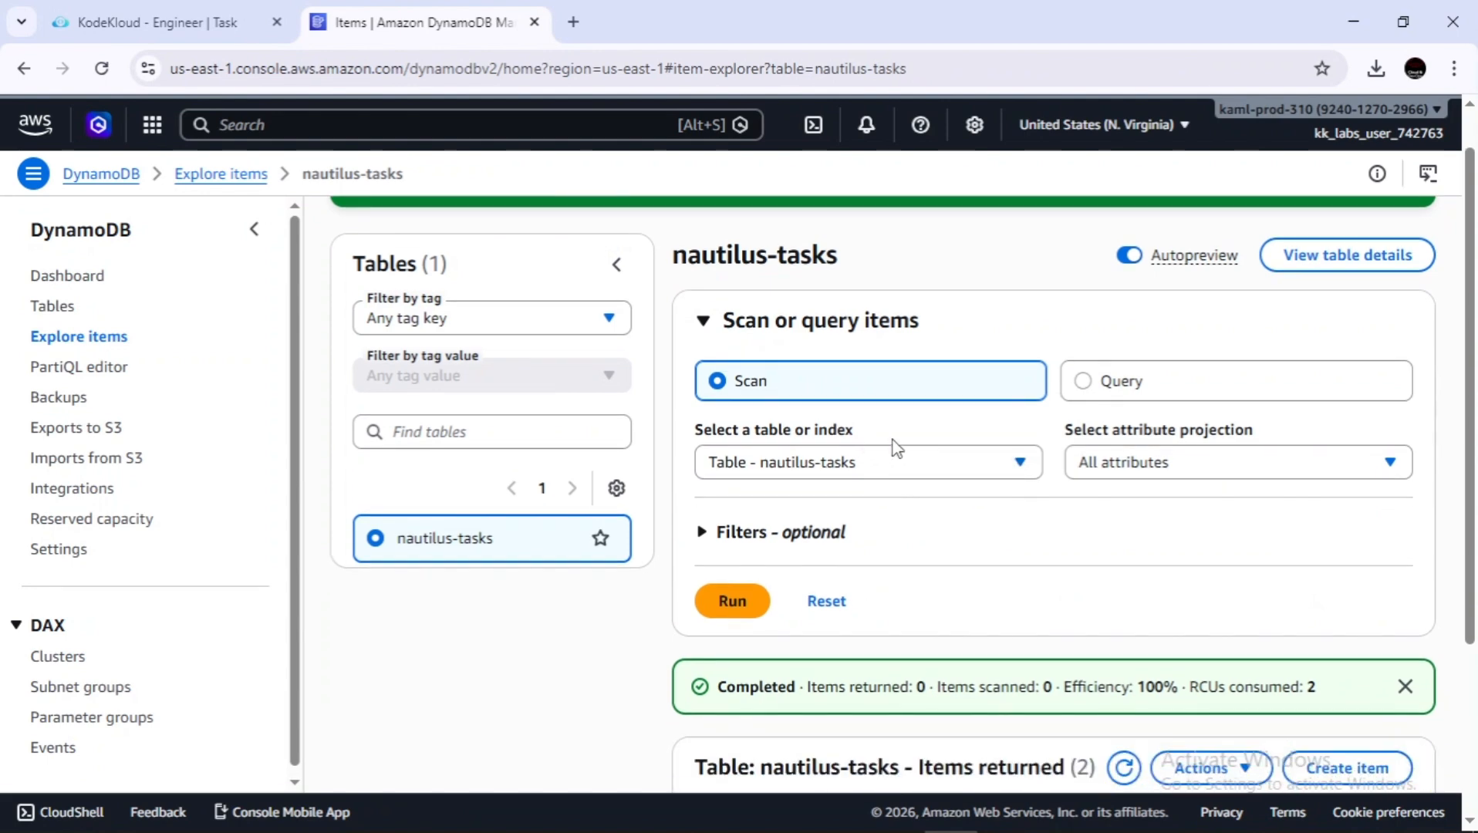
{"action": "left_click", "coordinate": [899, 462]}
{"action": "left_click", "coordinate": [907, 462]}
{"action": "left_click", "coordinate": [1160, 462]}
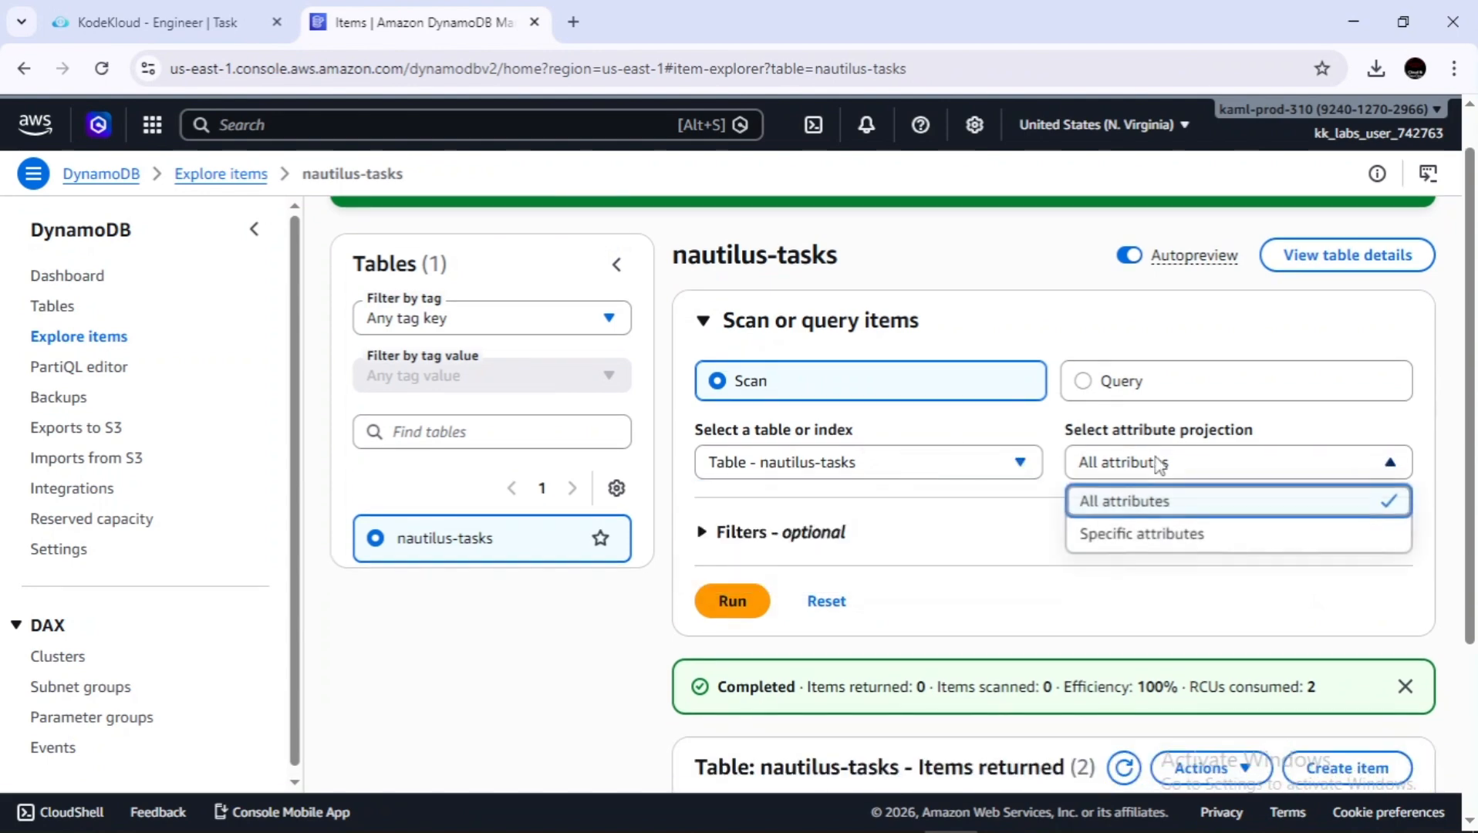
{"action": "left_click", "coordinate": [1160, 463]}
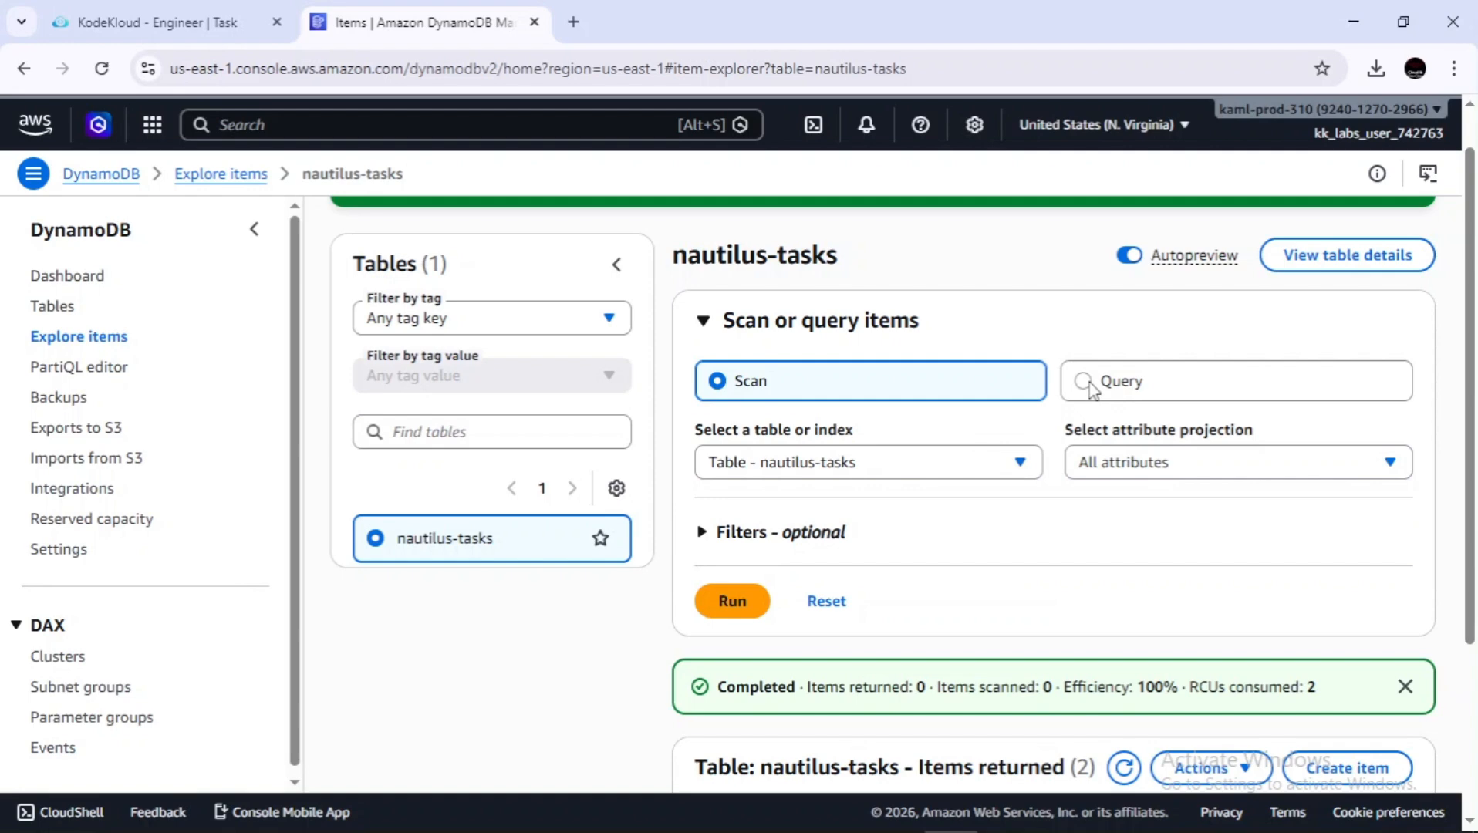
{"action": "scroll", "coordinate": [991, 500], "scroll_direction": "down", "scroll_amount": 3}
{"action": "scroll", "coordinate": [979, 587], "scroll_direction": "up", "scroll_amount": 4}
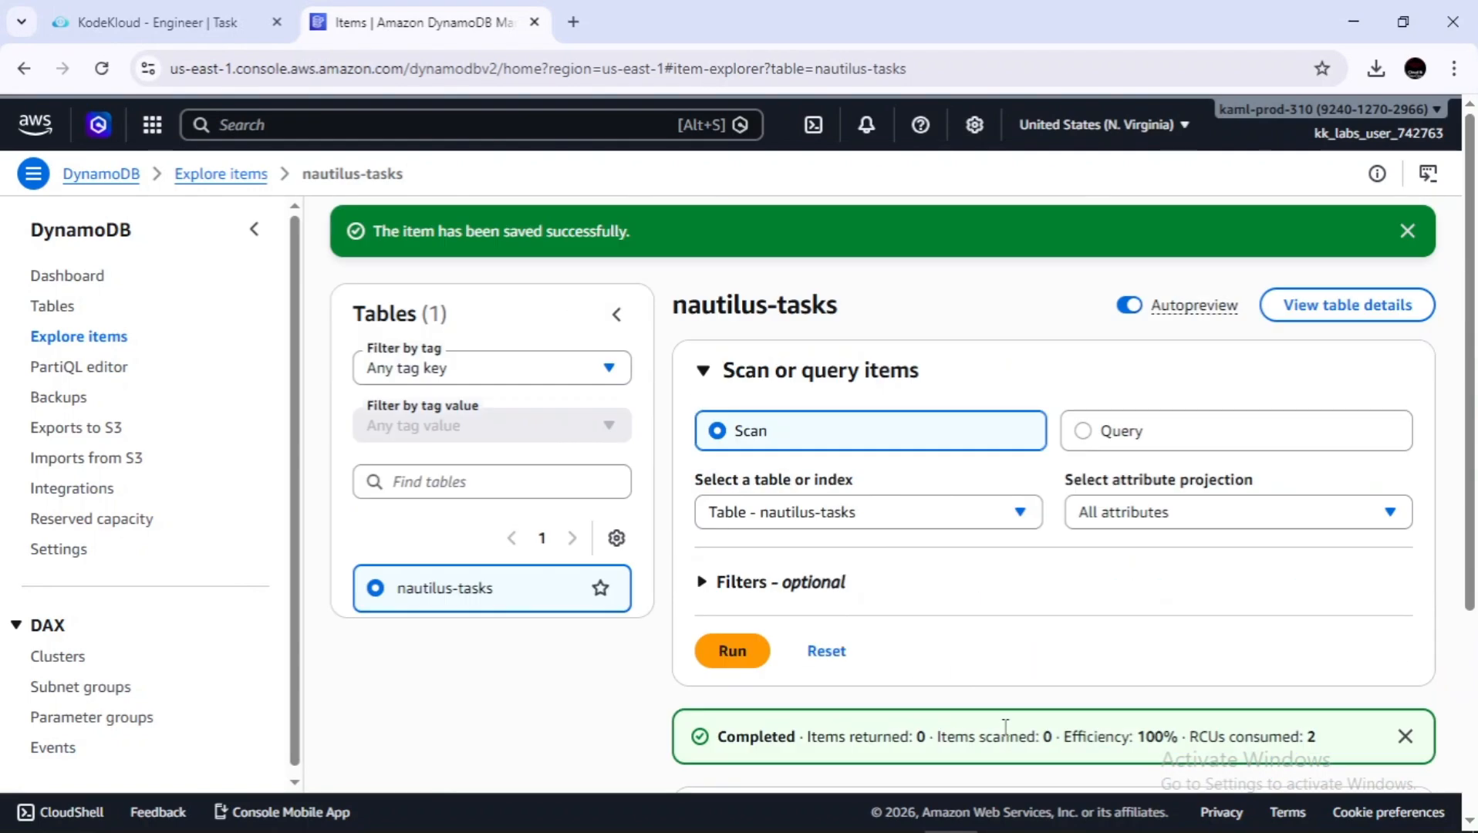
Query the nautilus-tasks table for partition key taskId 1 and check the status of the returned item.
{"action": "left_click", "coordinate": [1081, 431]}
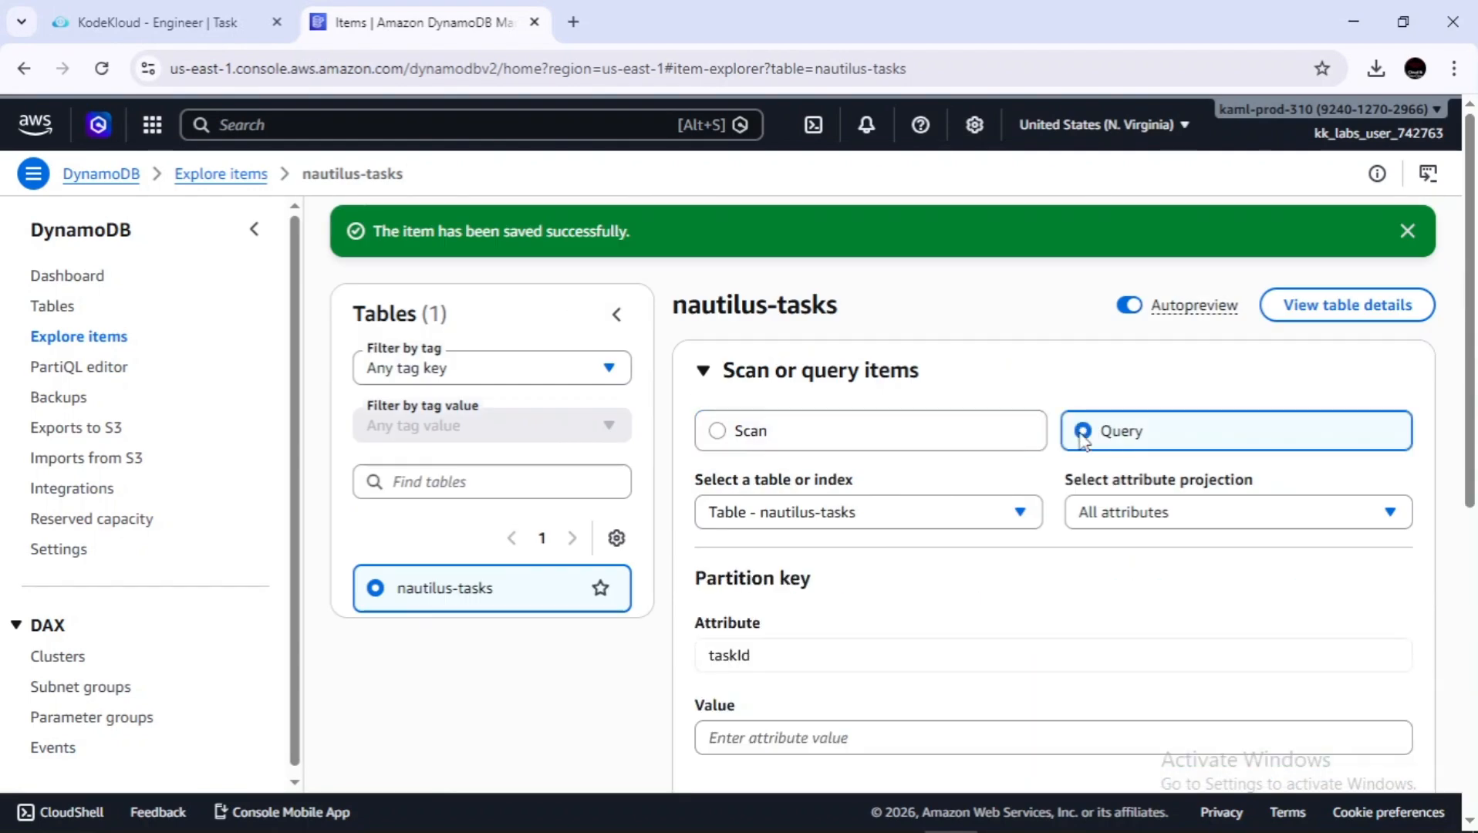
{"action": "scroll", "coordinate": [985, 517], "scroll_direction": "down", "scroll_amount": 5}
{"action": "scroll", "coordinate": [985, 517], "scroll_direction": "up", "scroll_amount": 4}
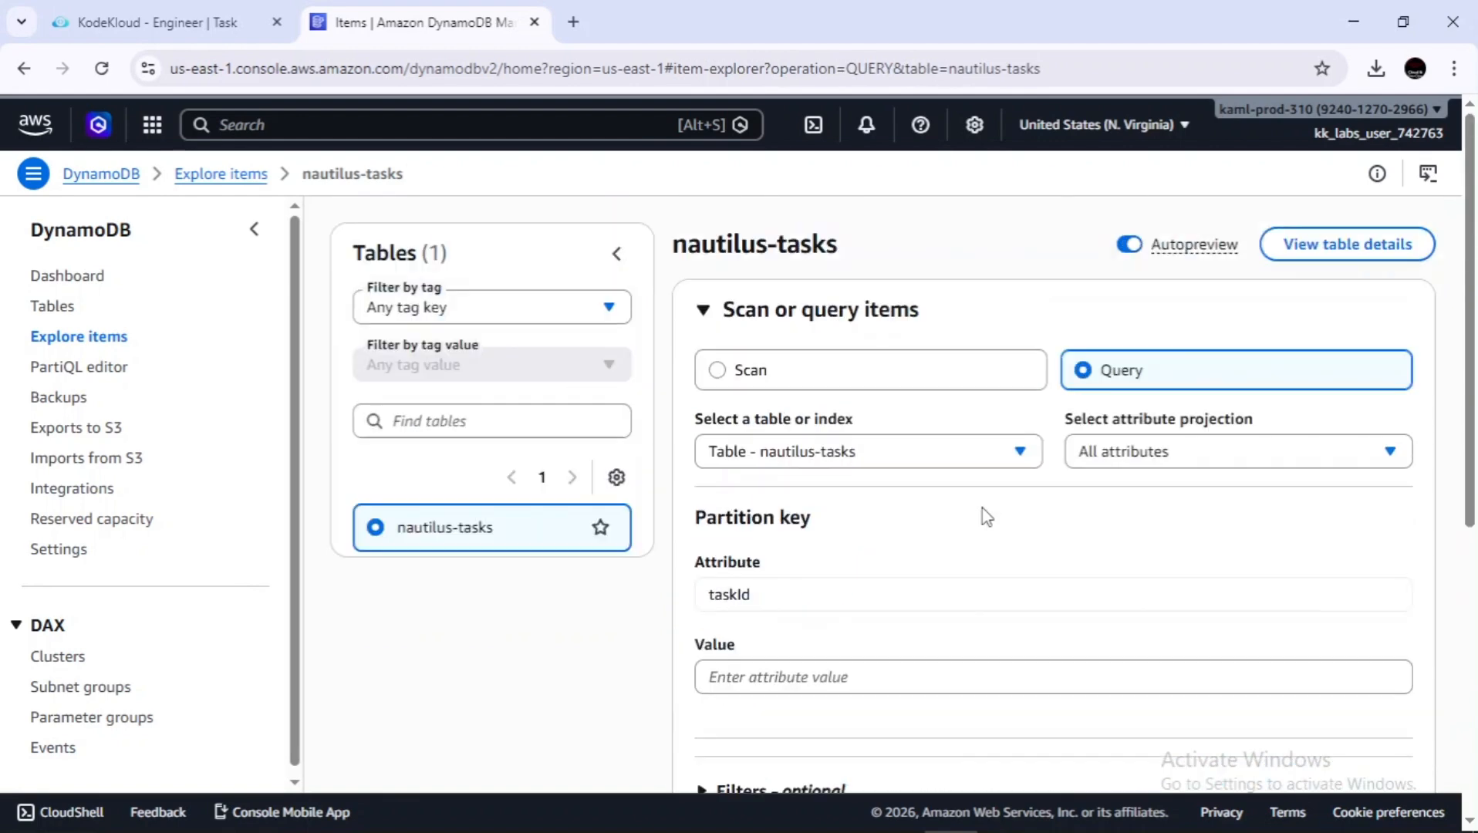
{"action": "double_click", "coordinate": [906, 588]}
{"action": "scroll", "coordinate": [868, 600], "scroll_direction": "down", "scroll_amount": 2}
{"action": "left_click", "coordinate": [828, 570]}
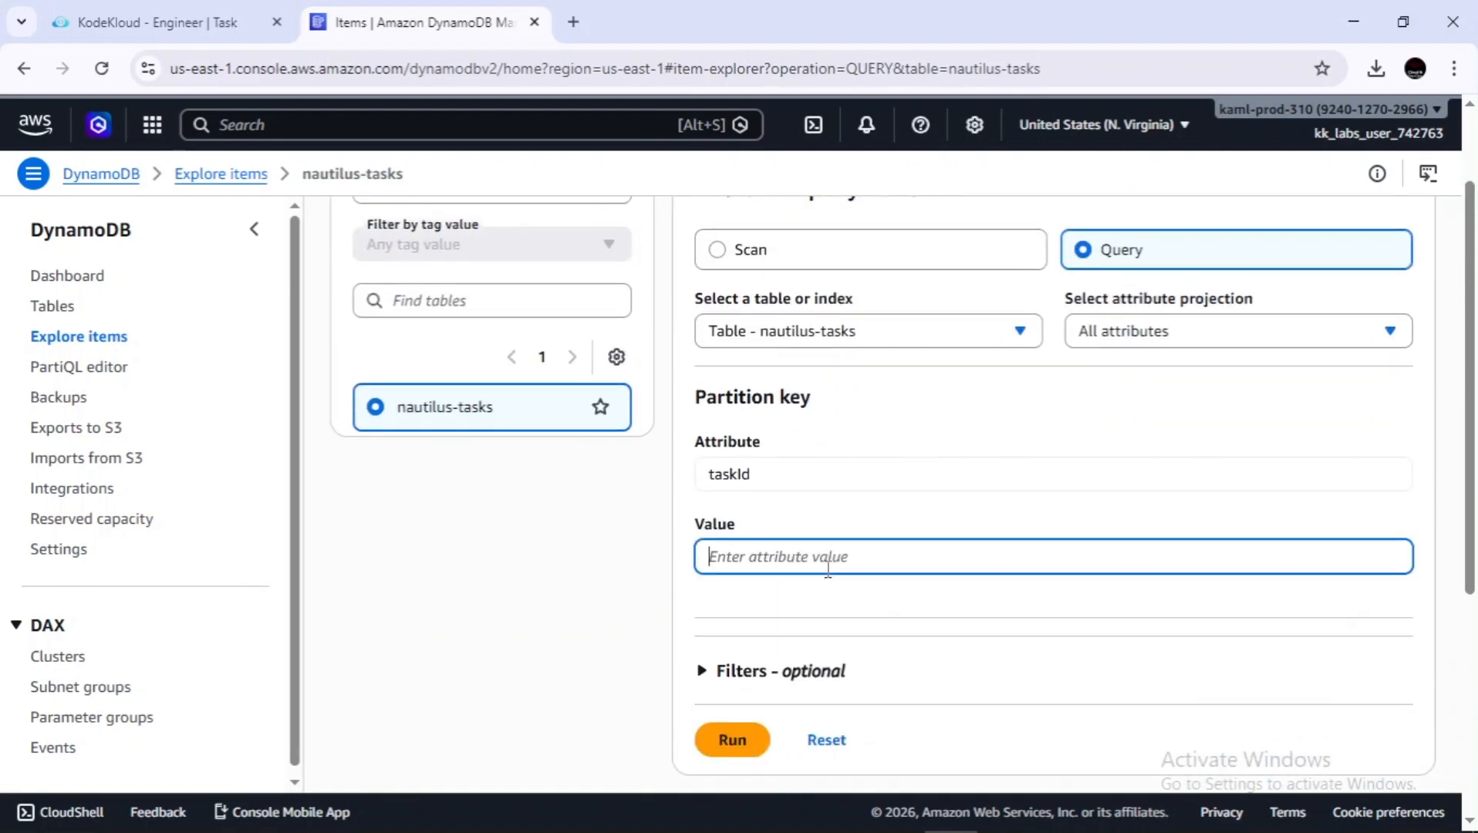
{"action": "type", "text": "1"}
{"action": "scroll", "coordinate": [828, 569], "scroll_direction": "down", "scroll_amount": 2}
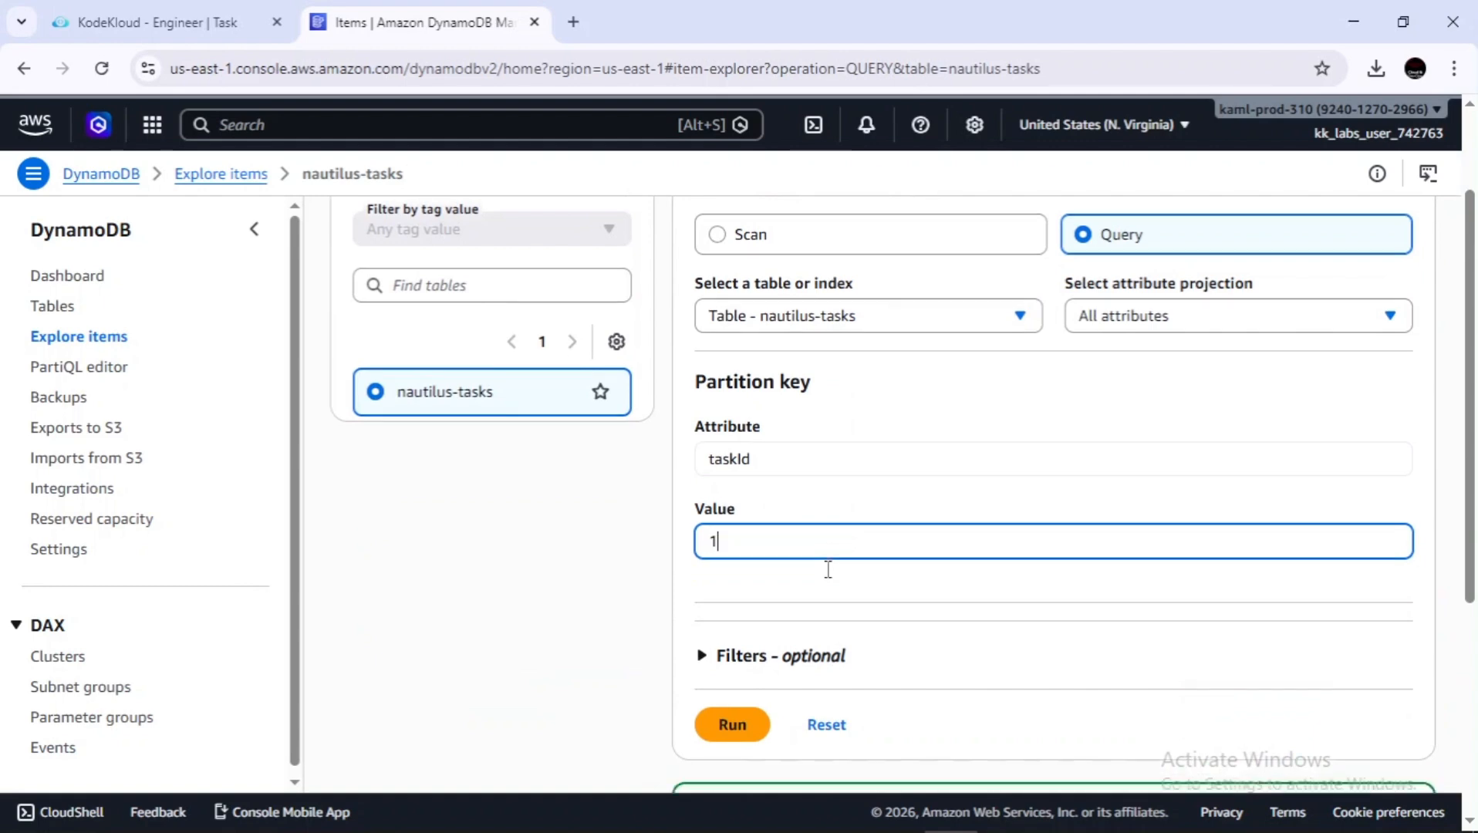
{"action": "left_click", "coordinate": [735, 594]}
{"action": "scroll", "coordinate": [930, 480], "scroll_direction": "down", "scroll_amount": 2}
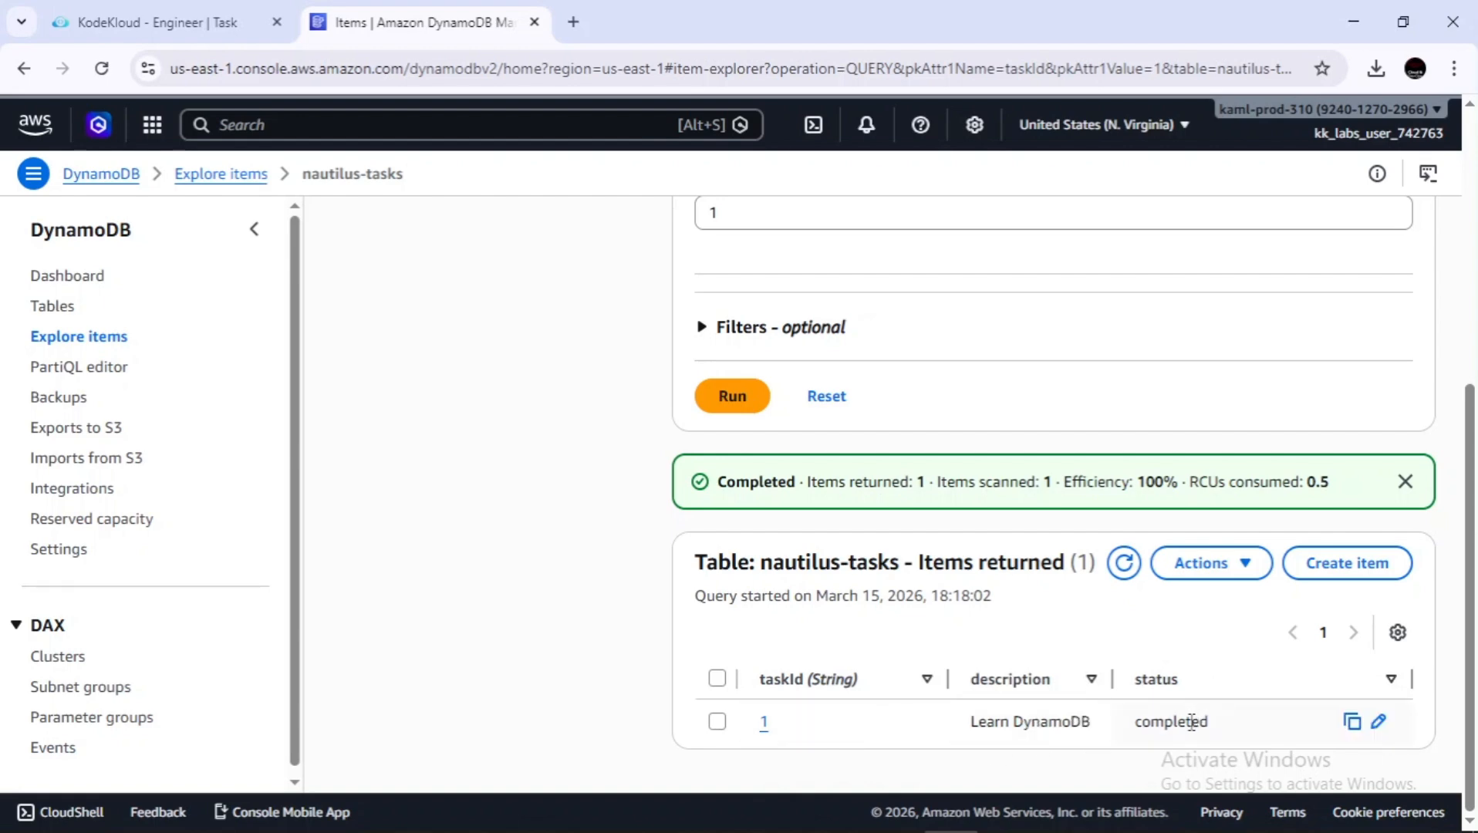
Change the query's taskId value to 2, run it and check the status of the returned item.
{"action": "scroll", "coordinate": [1191, 721], "scroll_direction": "up", "scroll_amount": 6}
{"action": "scroll", "coordinate": [1117, 656], "scroll_direction": "down", "scroll_amount": 1}
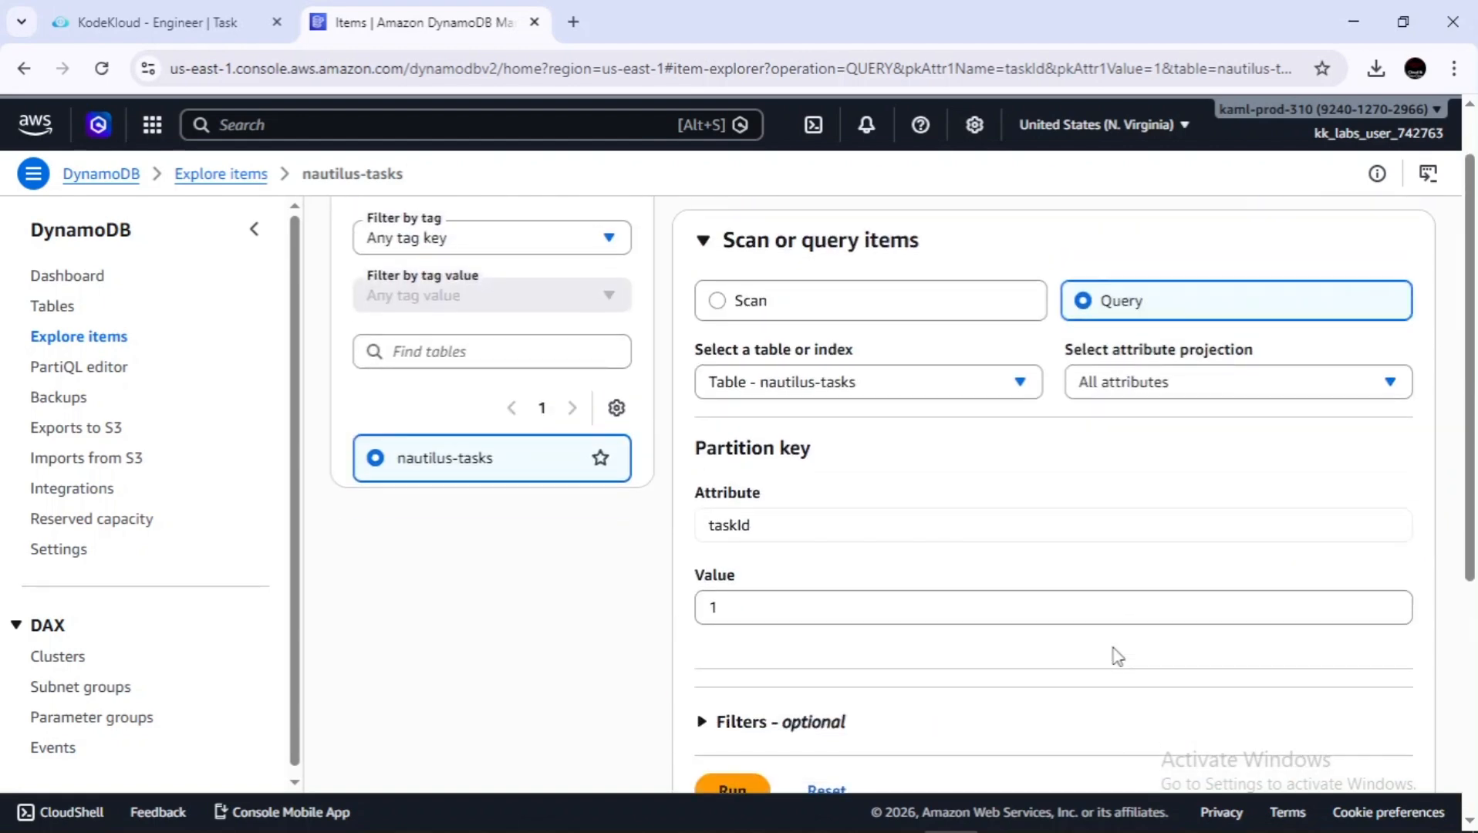
{"action": "left_click", "coordinate": [851, 599]}
{"action": "key", "text": "BackSpace"}
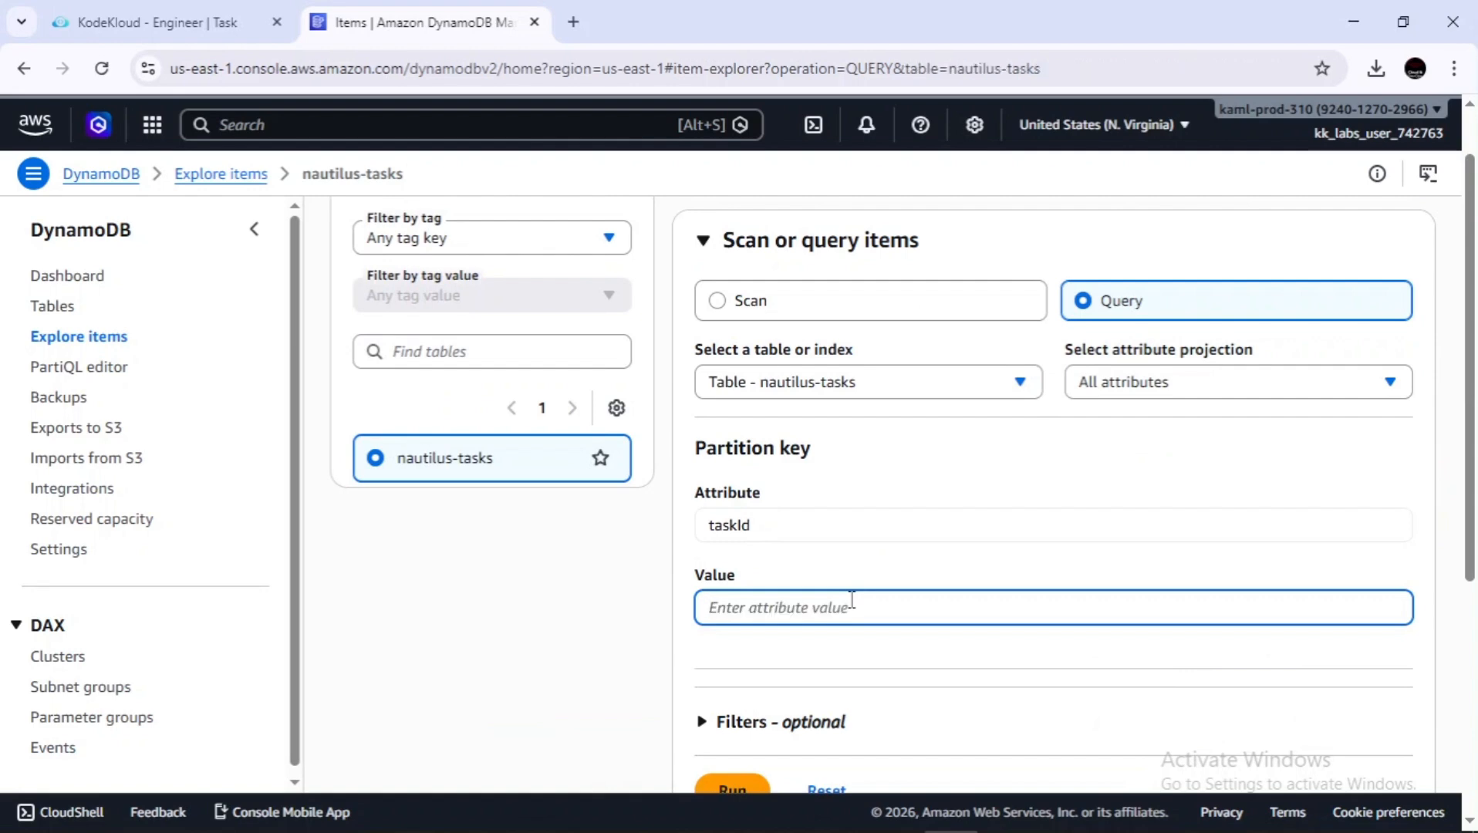
{"action": "type", "text": "2"}
{"action": "scroll", "coordinate": [848, 601], "scroll_direction": "down", "scroll_amount": 3}
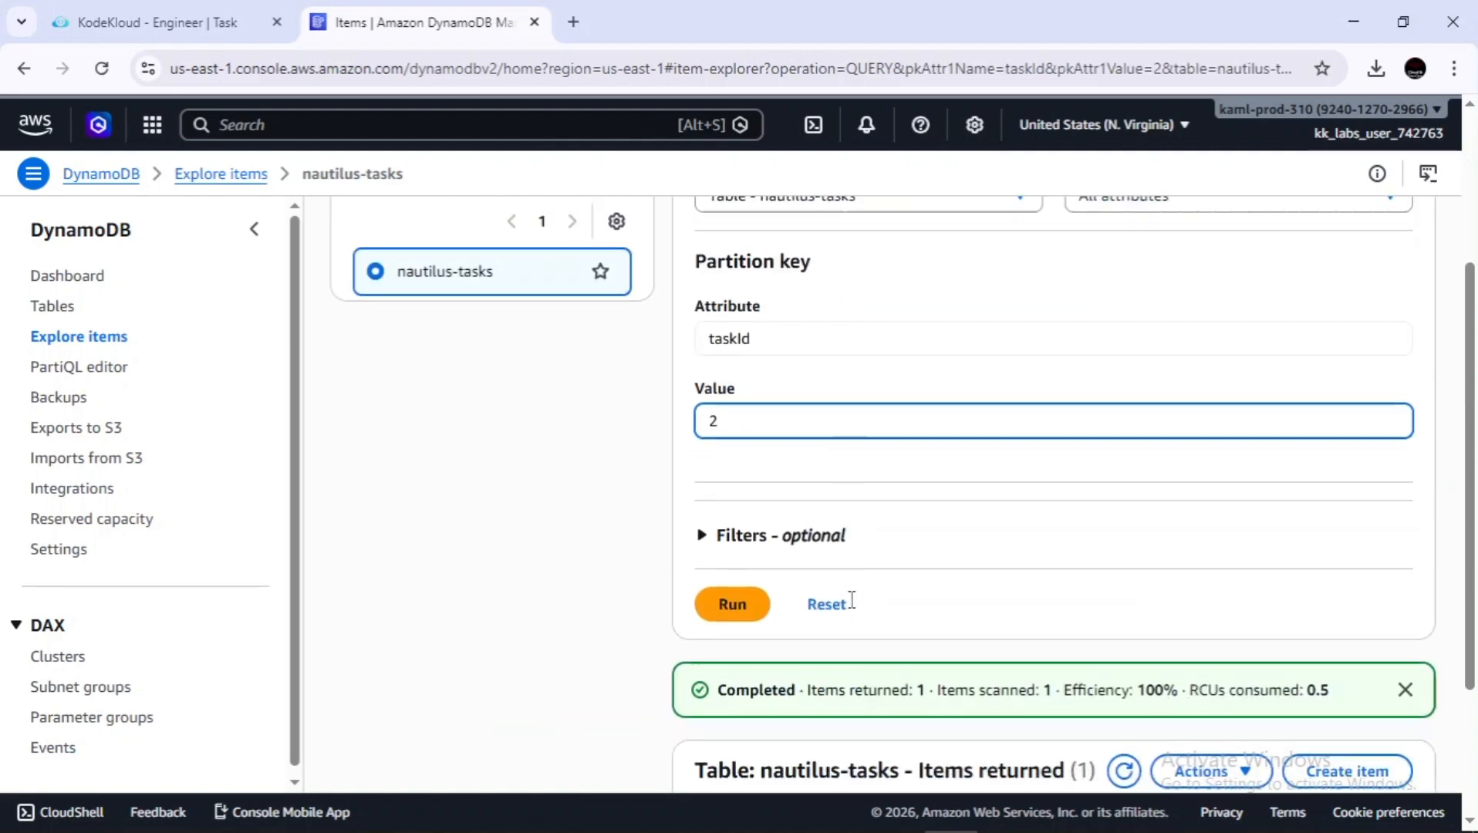
{"action": "left_click", "coordinate": [722, 604]}
{"action": "scroll", "coordinate": [717, 603], "scroll_direction": "down", "scroll_amount": 3}
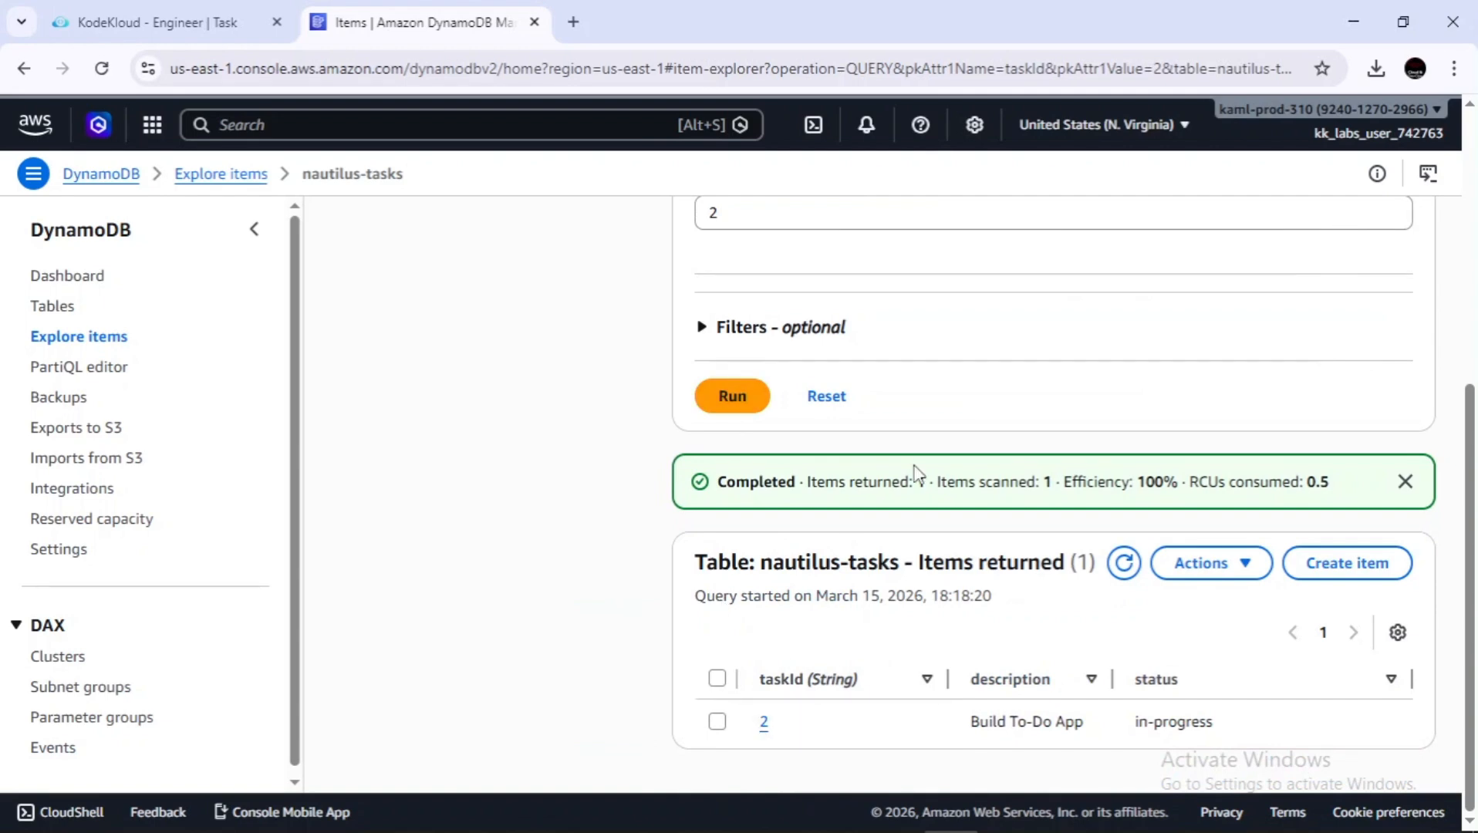
Switch from a query to a scan of nautilus-tasks and add a filter on the taskId attribute.
{"action": "scroll", "coordinate": [918, 474], "scroll_direction": "up", "scroll_amount": 6}
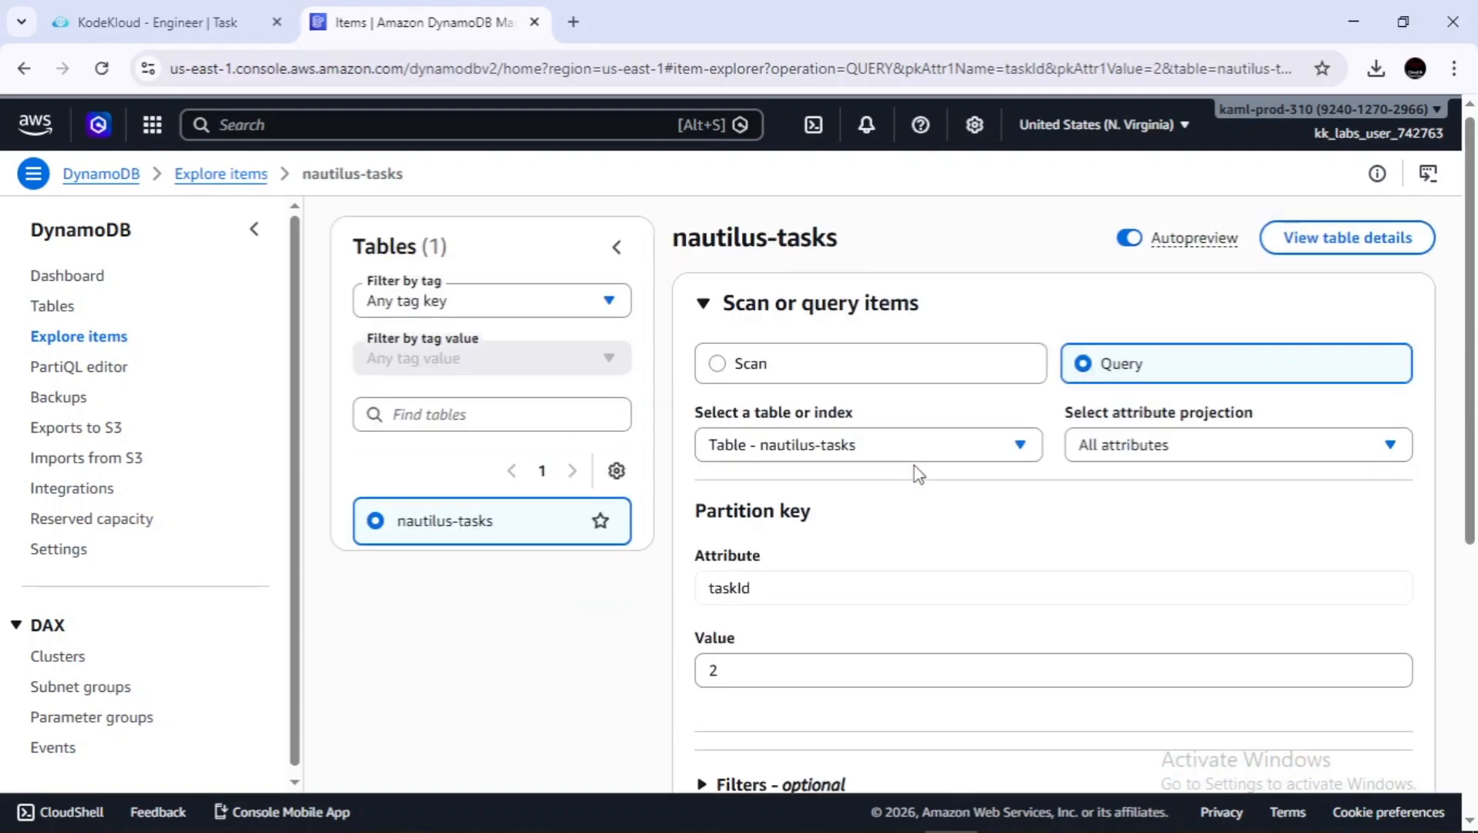
{"action": "left_click", "coordinate": [716, 364]}
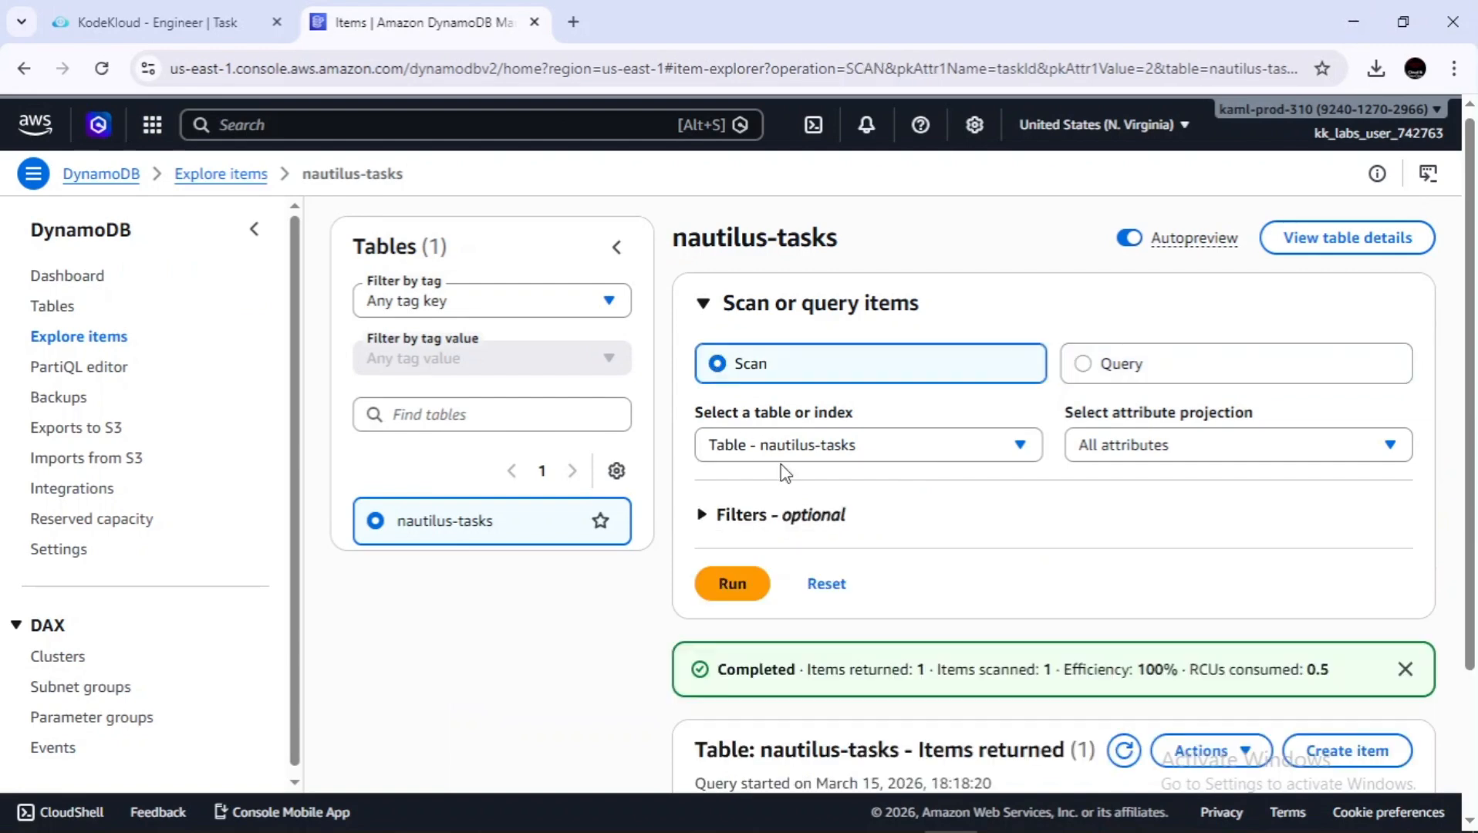
{"action": "left_click", "coordinate": [744, 516]}
{"action": "scroll", "coordinate": [742, 509], "scroll_direction": "down", "scroll_amount": 1}
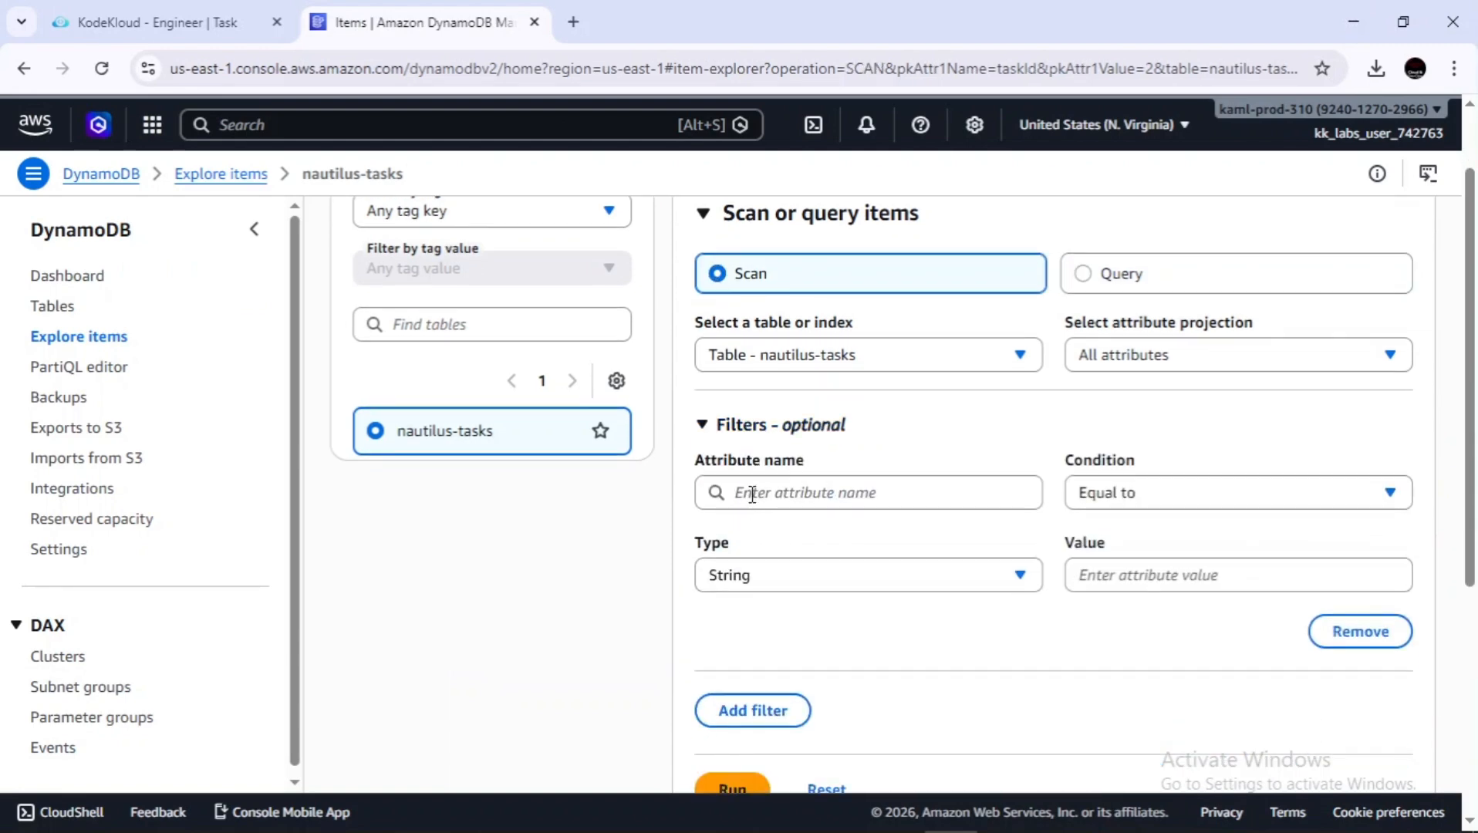
{"action": "left_click", "coordinate": [752, 493]}
{"action": "left_click", "coordinate": [721, 553]}
{"action": "left_click", "coordinate": [762, 480]}
{"action": "left_click", "coordinate": [728, 533]}
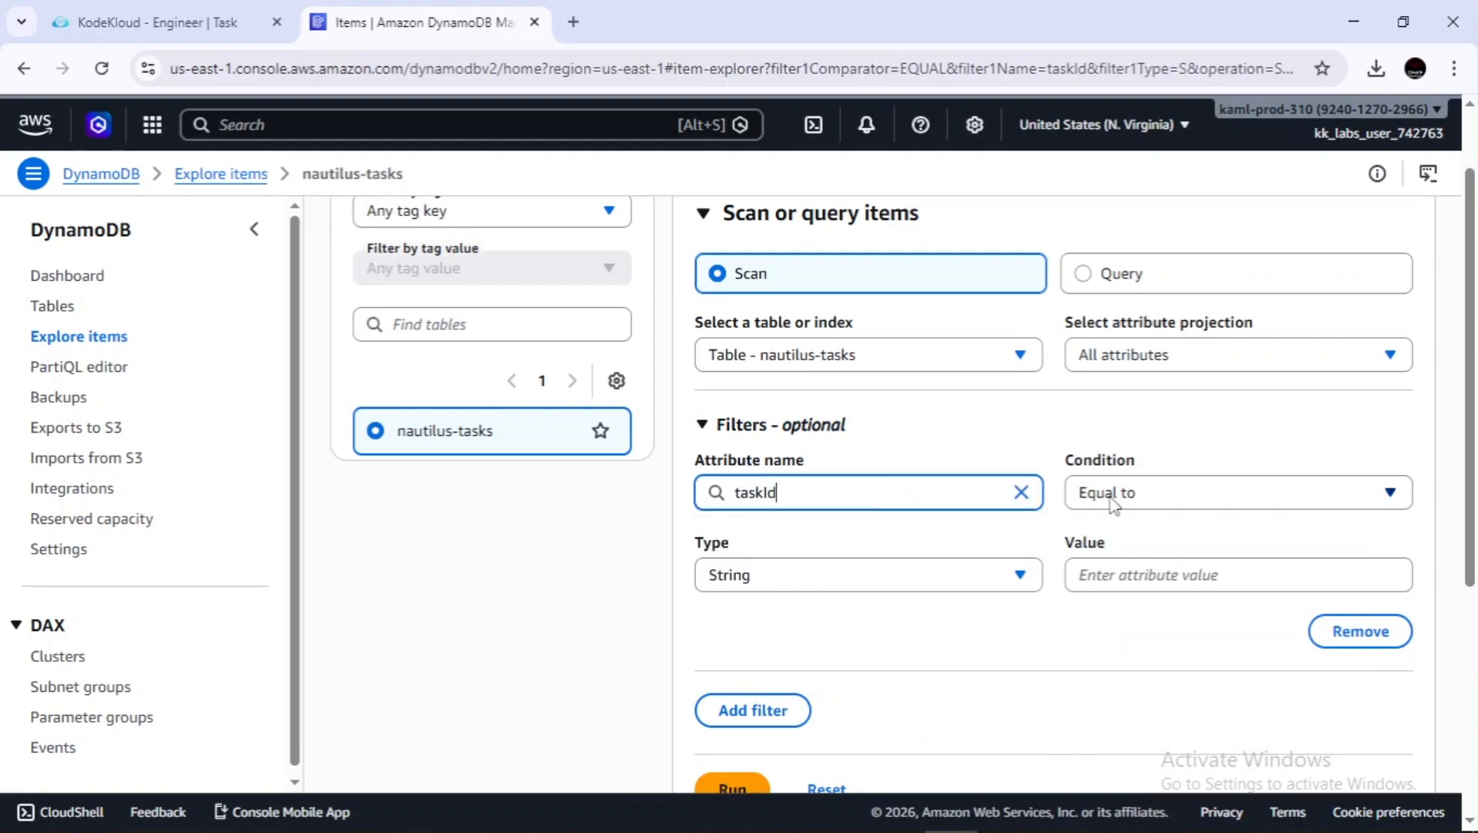
Run the scan with the taskId filter set to Equal to, type String and value 1, and check the returned item.
{"action": "left_click", "coordinate": [1155, 504]}
{"action": "left_click", "coordinate": [1157, 505]}
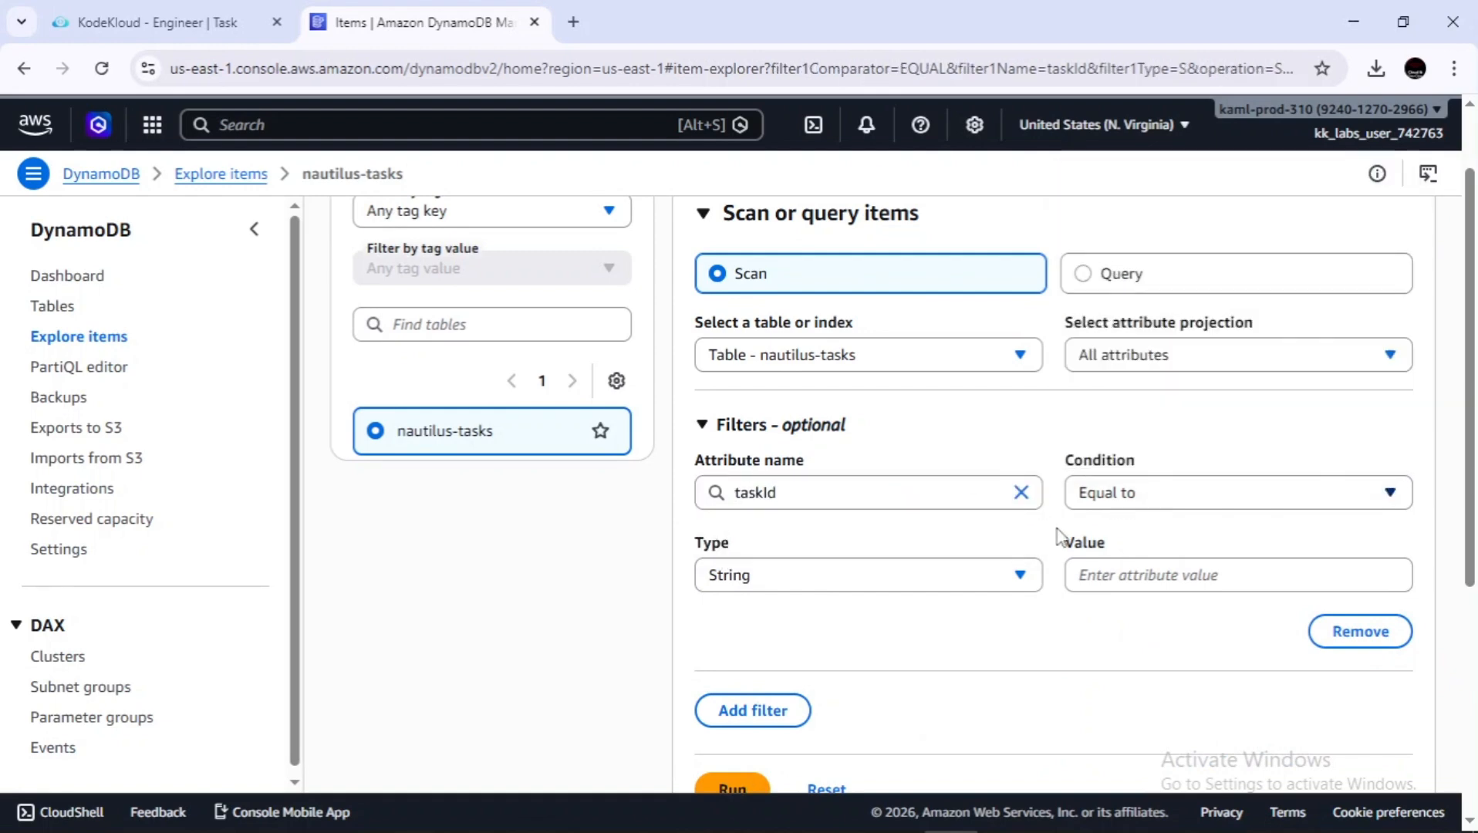
{"action": "left_click", "coordinate": [824, 578]}
{"action": "left_click", "coordinate": [823, 572]}
{"action": "left_click", "coordinate": [1122, 569]}
{"action": "scroll", "coordinate": [1123, 569], "scroll_direction": "down", "scroll_amount": 2}
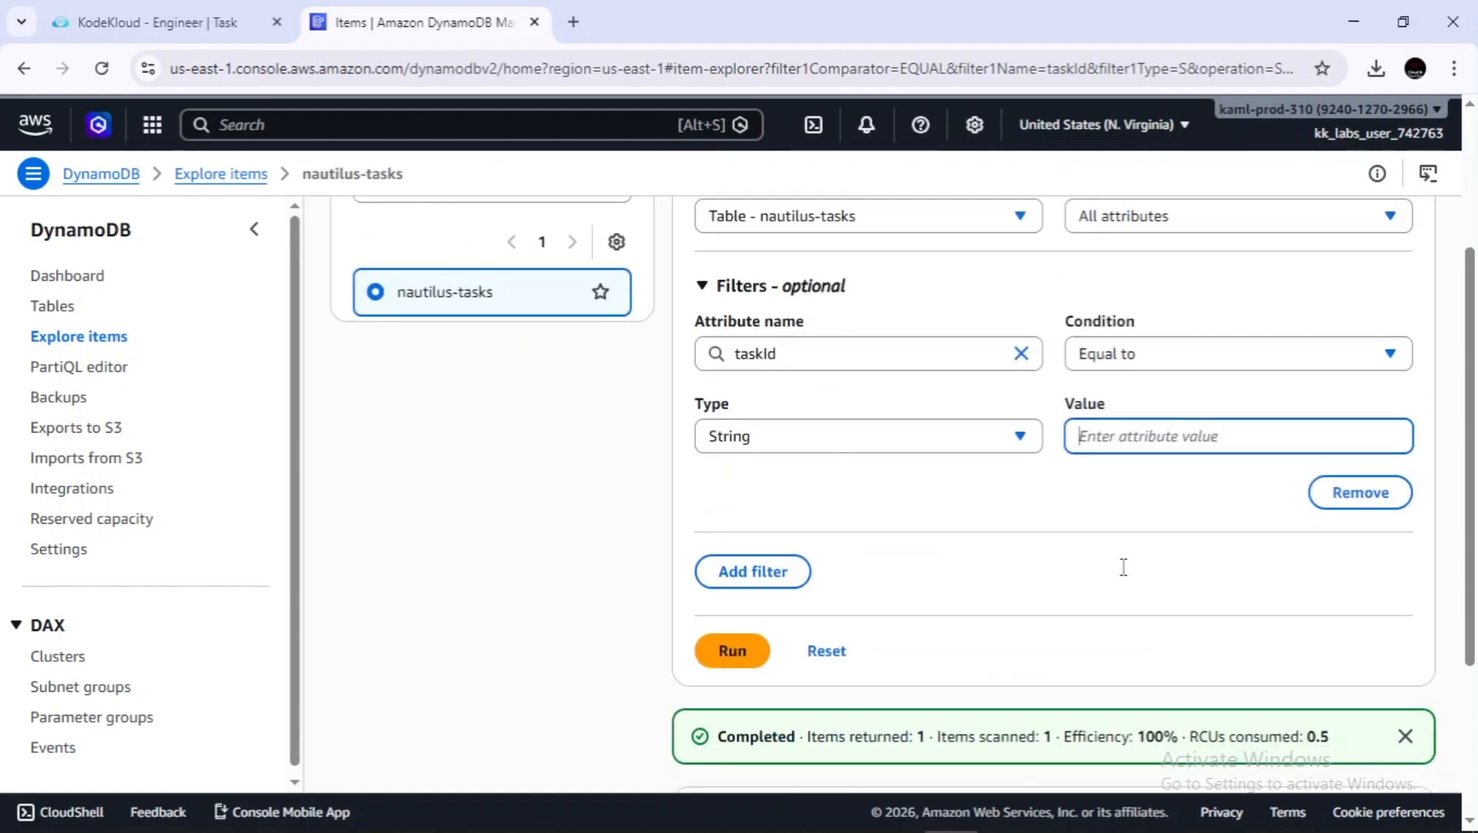
{"action": "scroll", "coordinate": [1124, 572], "scroll_direction": "up", "scroll_amount": 1}
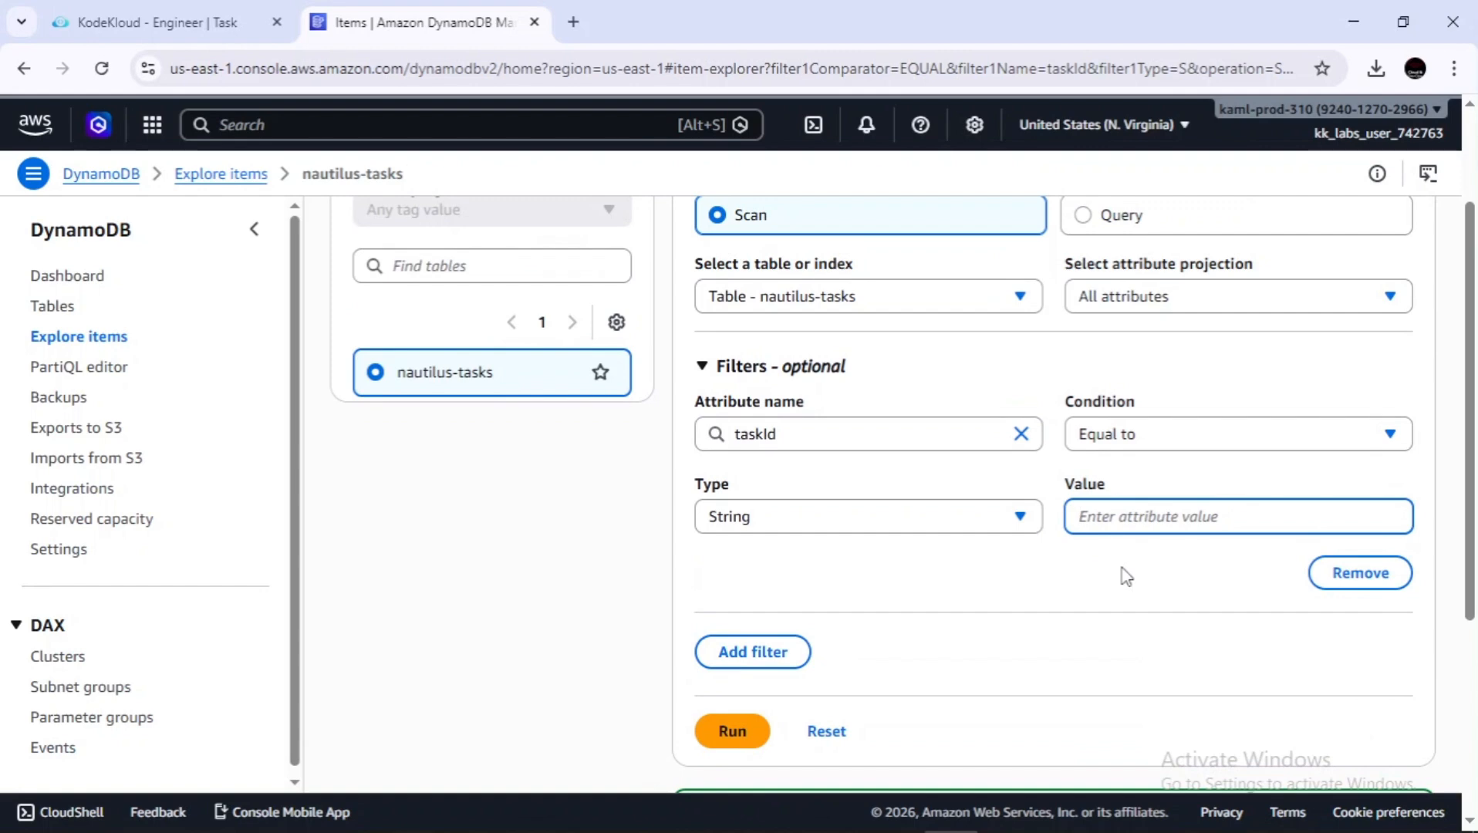
{"action": "type", "text": "1"}
{"action": "scroll", "coordinate": [1123, 575], "scroll_direction": "down", "scroll_amount": 2}
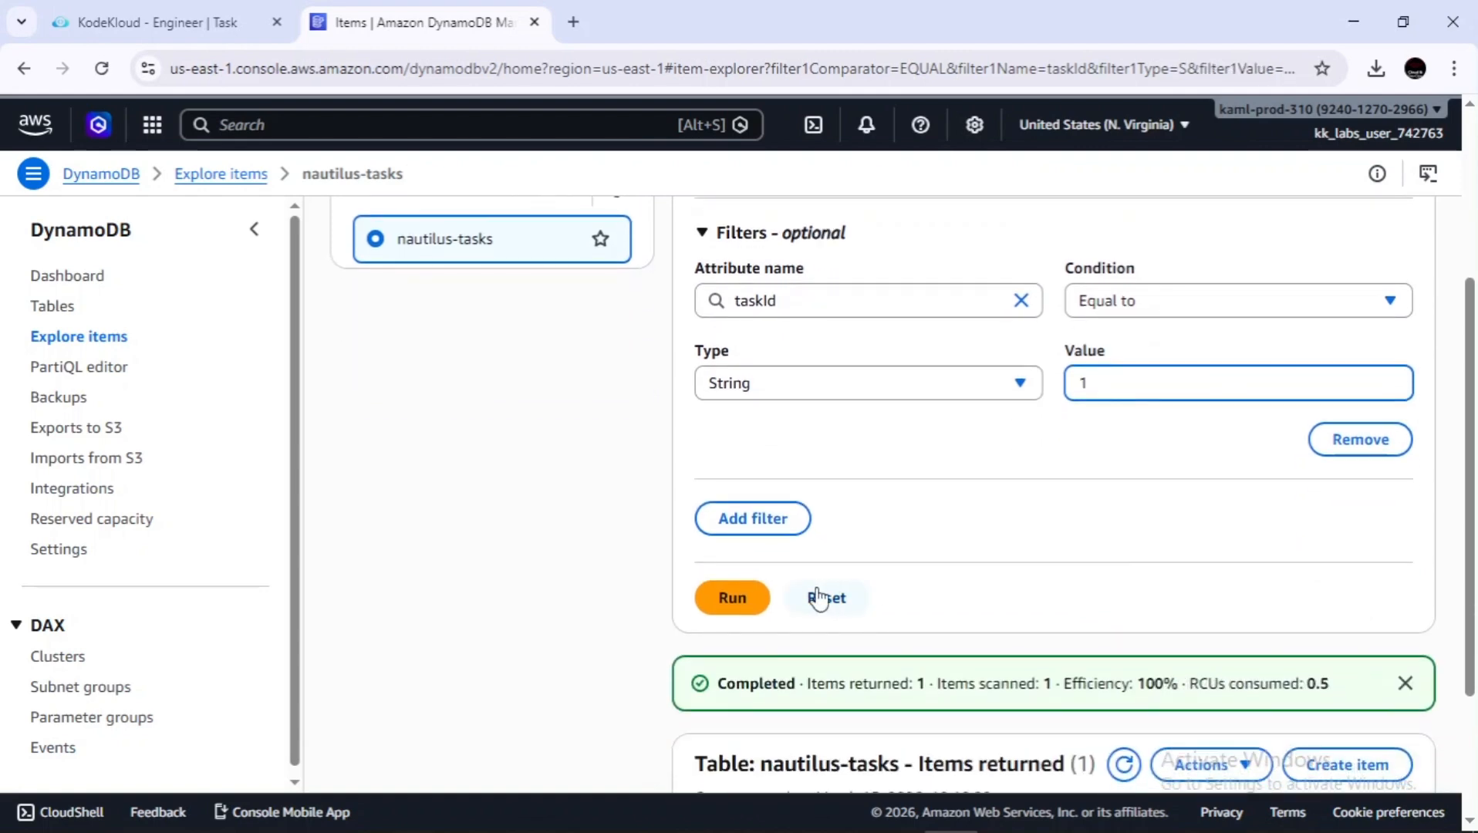
{"action": "left_click", "coordinate": [724, 599]}
{"action": "scroll", "coordinate": [879, 677], "scroll_direction": "down", "scroll_amount": 3}
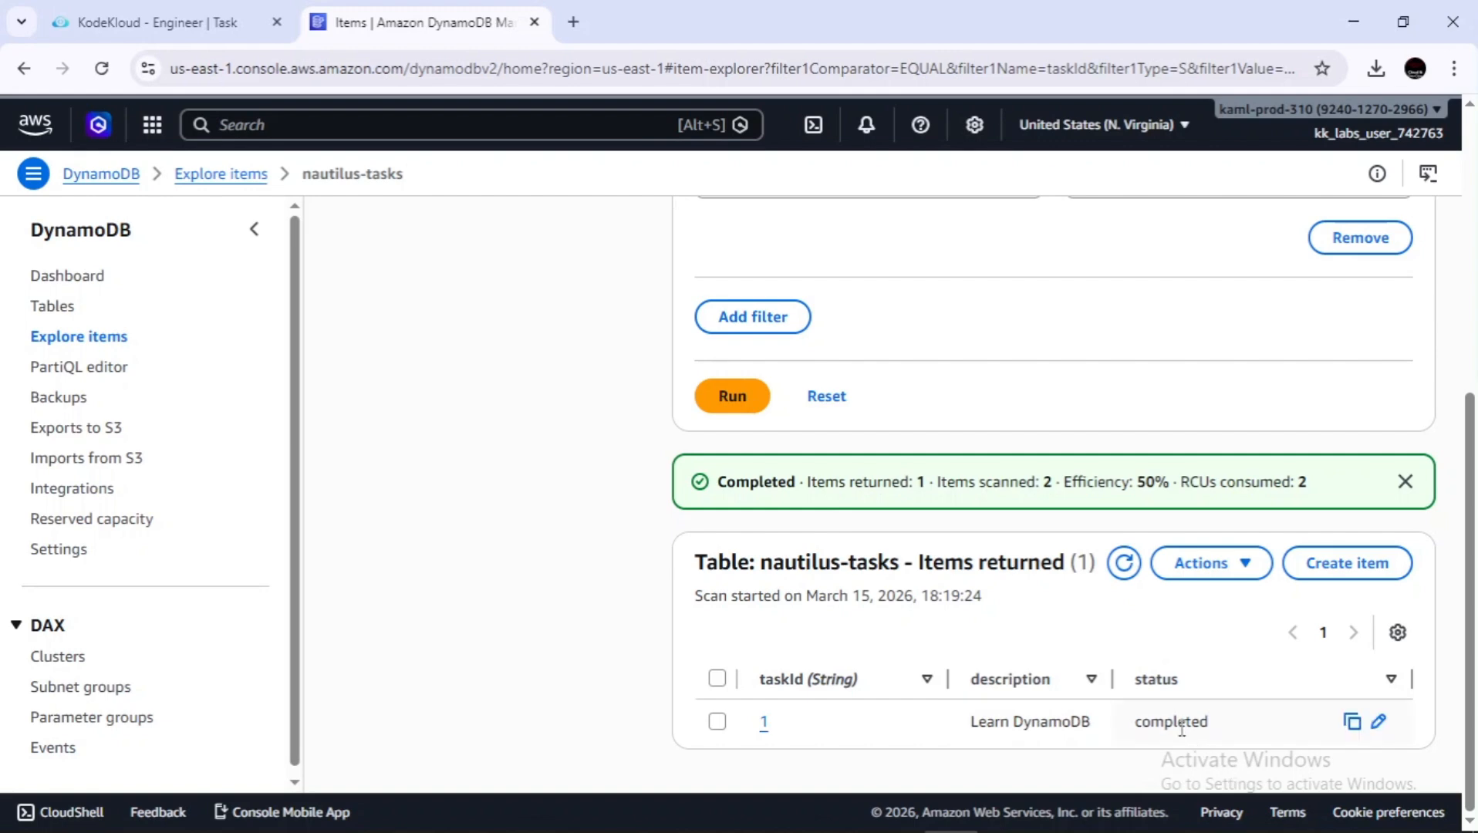
Leave the filtered scan and go back to the Explore items overview.
{"action": "scroll", "coordinate": [1172, 744], "scroll_direction": "up", "scroll_amount": 5}
{"action": "scroll", "coordinate": [1185, 735], "scroll_direction": "up", "scroll_amount": 1}
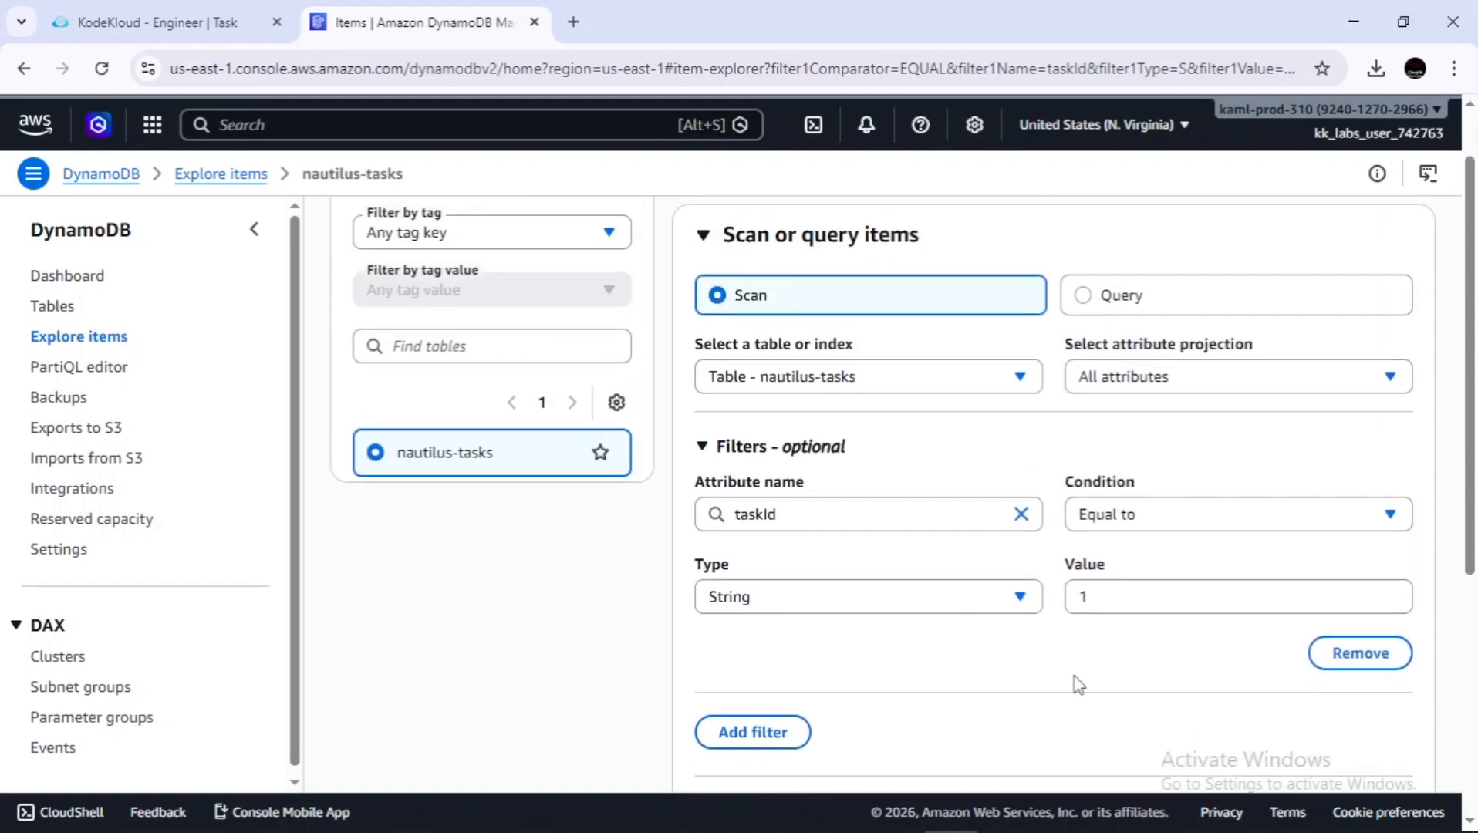
{"action": "scroll", "coordinate": [841, 625], "scroll_direction": "up", "scroll_amount": 1}
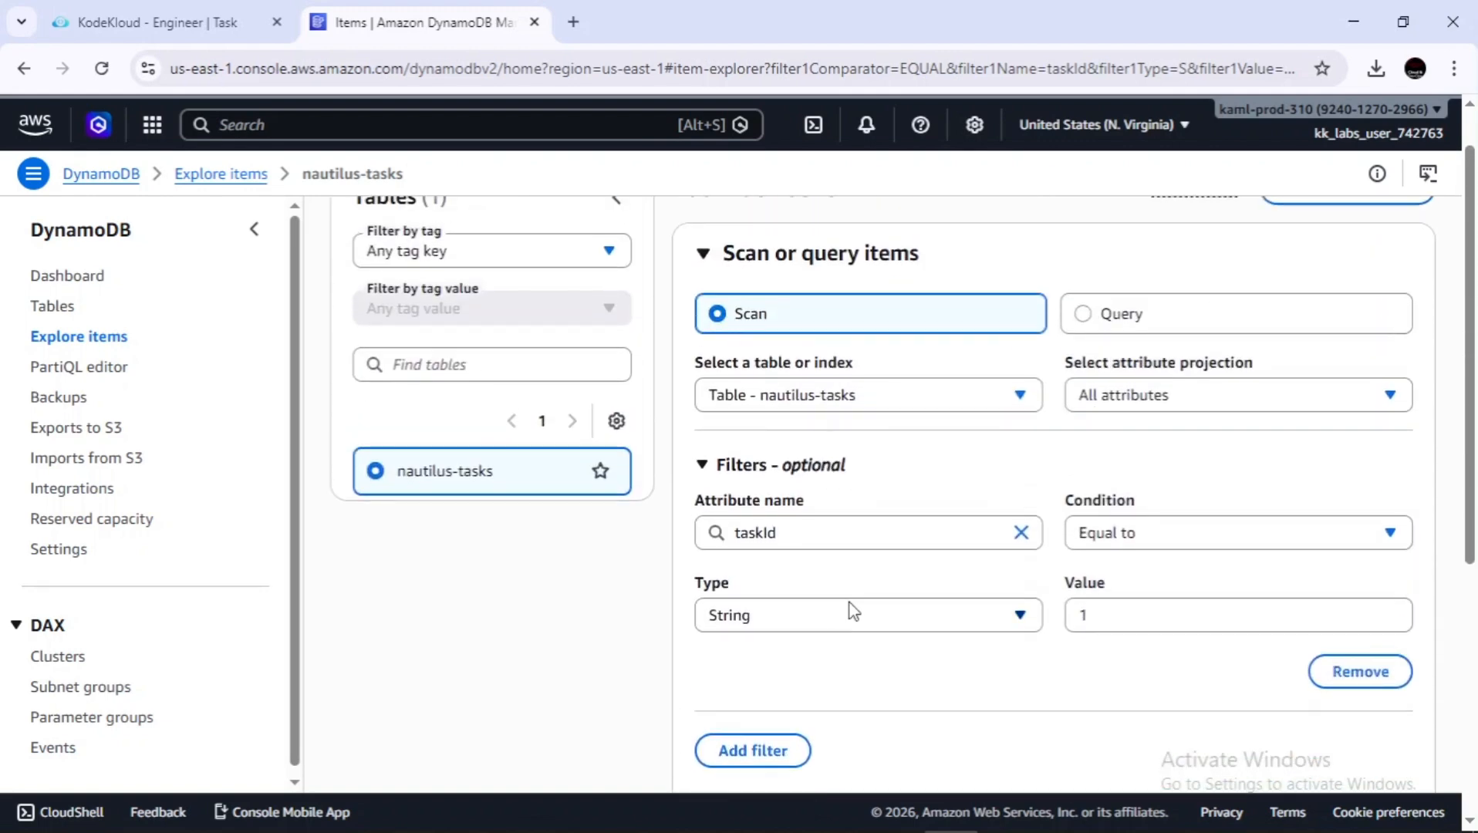
{"action": "scroll", "coordinate": [926, 482], "scroll_direction": "up", "scroll_amount": 1}
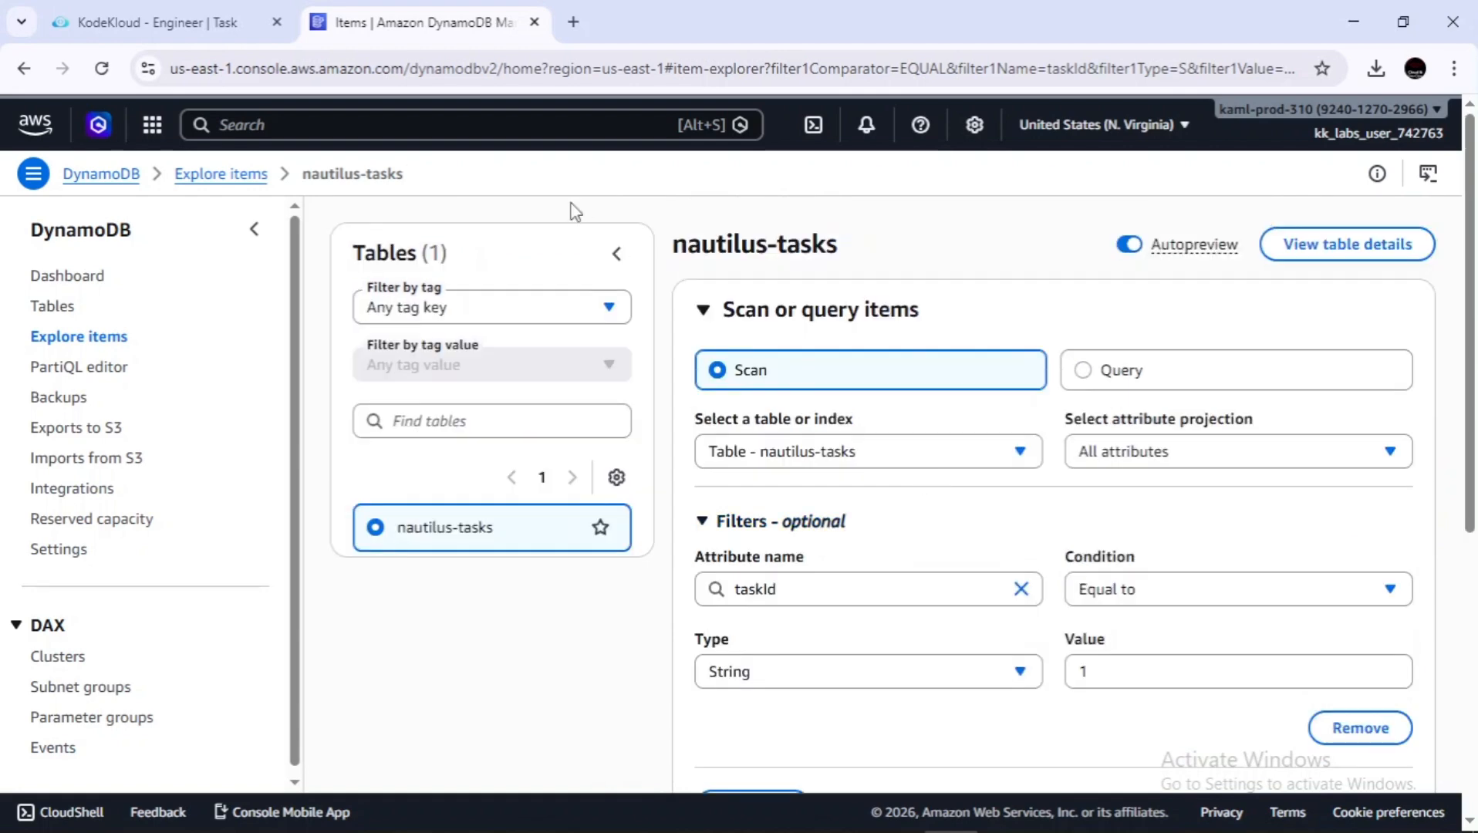
{"action": "left_click", "coordinate": [199, 182]}
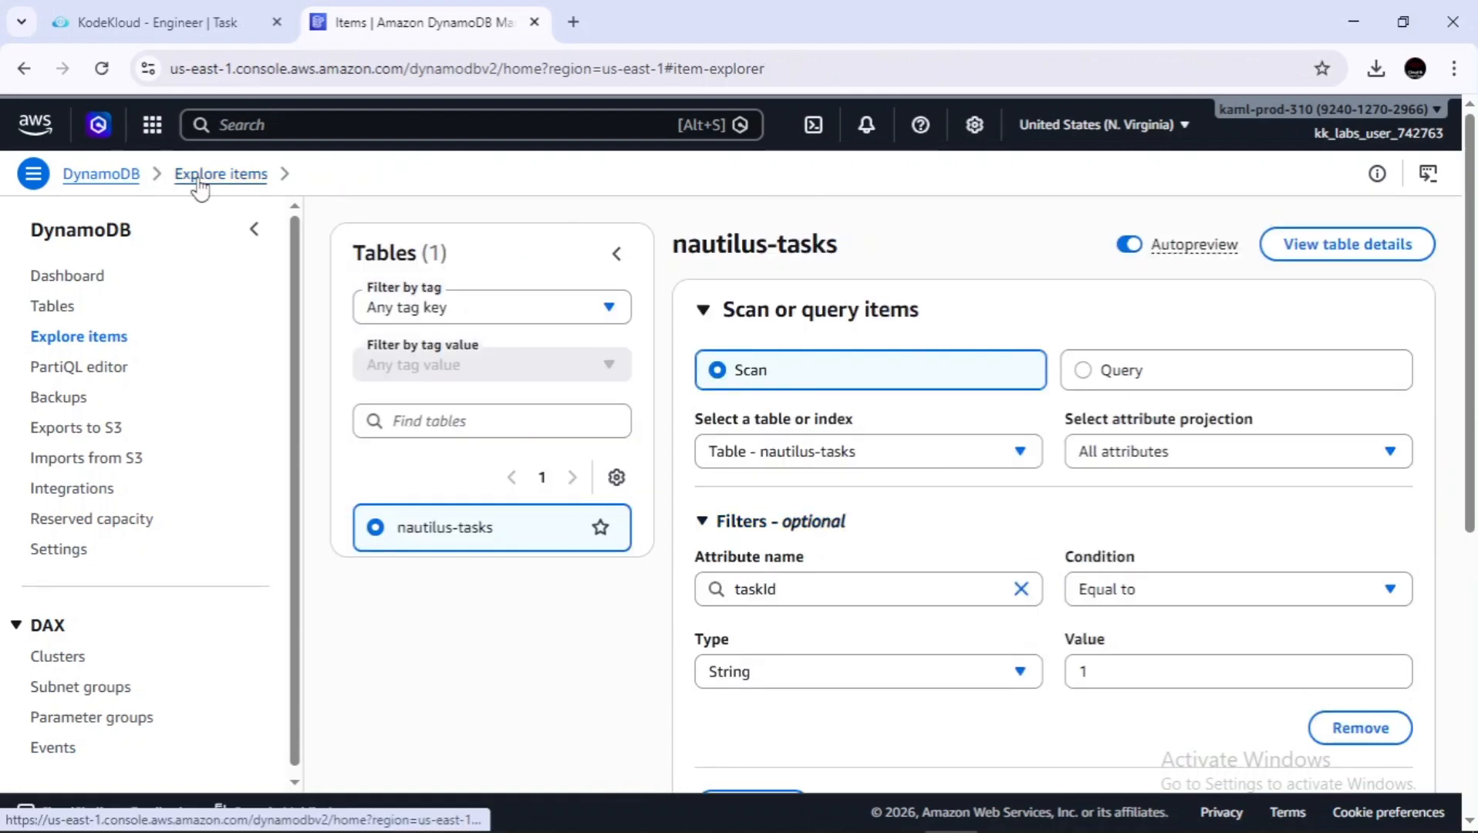
Open the nautilus-tasks table from the DynamoDB tables list and review its settings, including general information, warm throughput and deletion protection.
{"action": "left_click", "coordinate": [116, 179]}
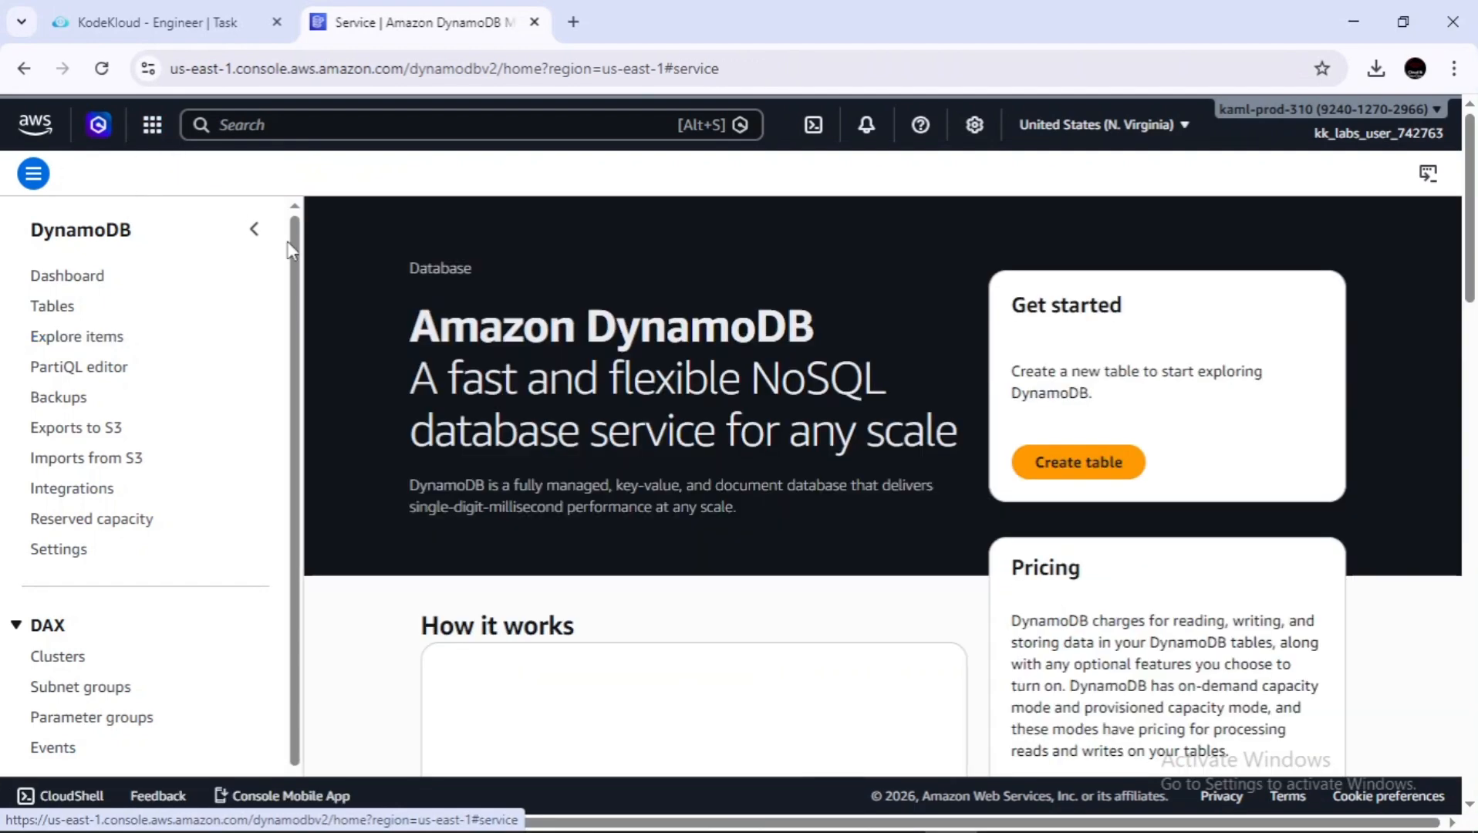
{"action": "scroll", "coordinate": [865, 449], "scroll_direction": "down", "scroll_amount": 4}
{"action": "scroll", "coordinate": [865, 449], "scroll_direction": "up", "scroll_amount": 4}
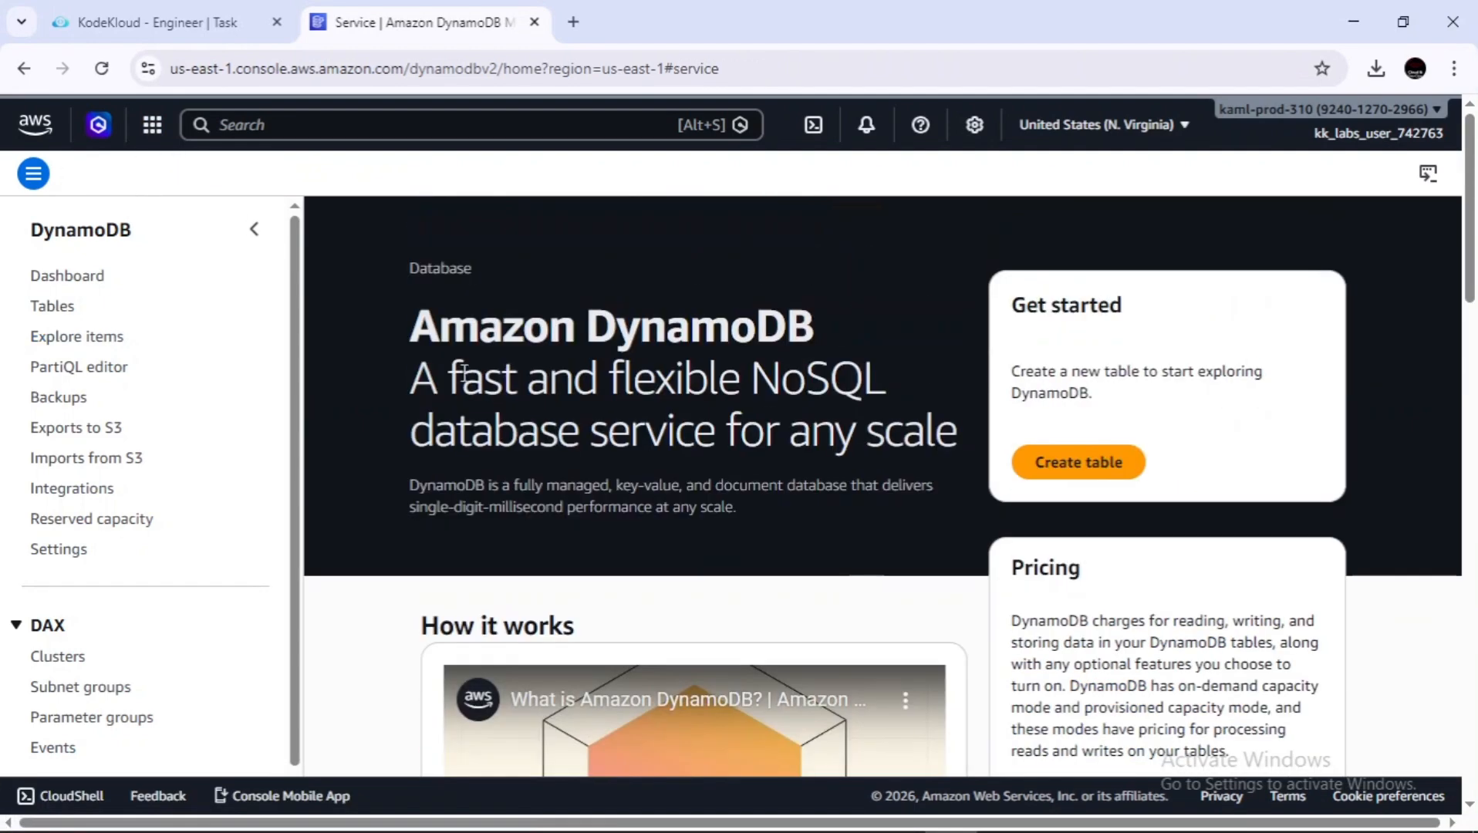
{"action": "left_click", "coordinate": [49, 305]}
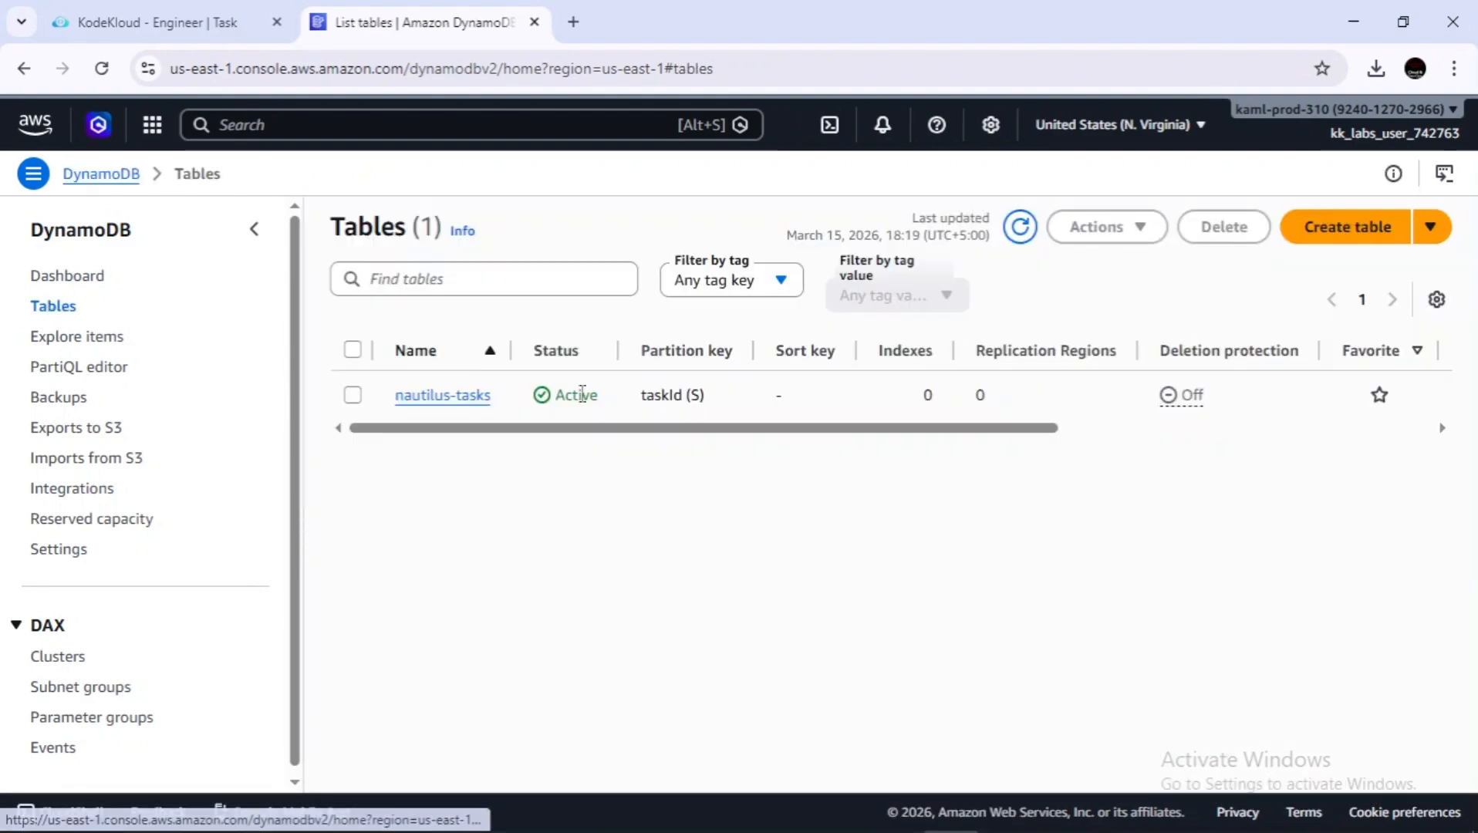
{"action": "left_click", "coordinate": [429, 395]}
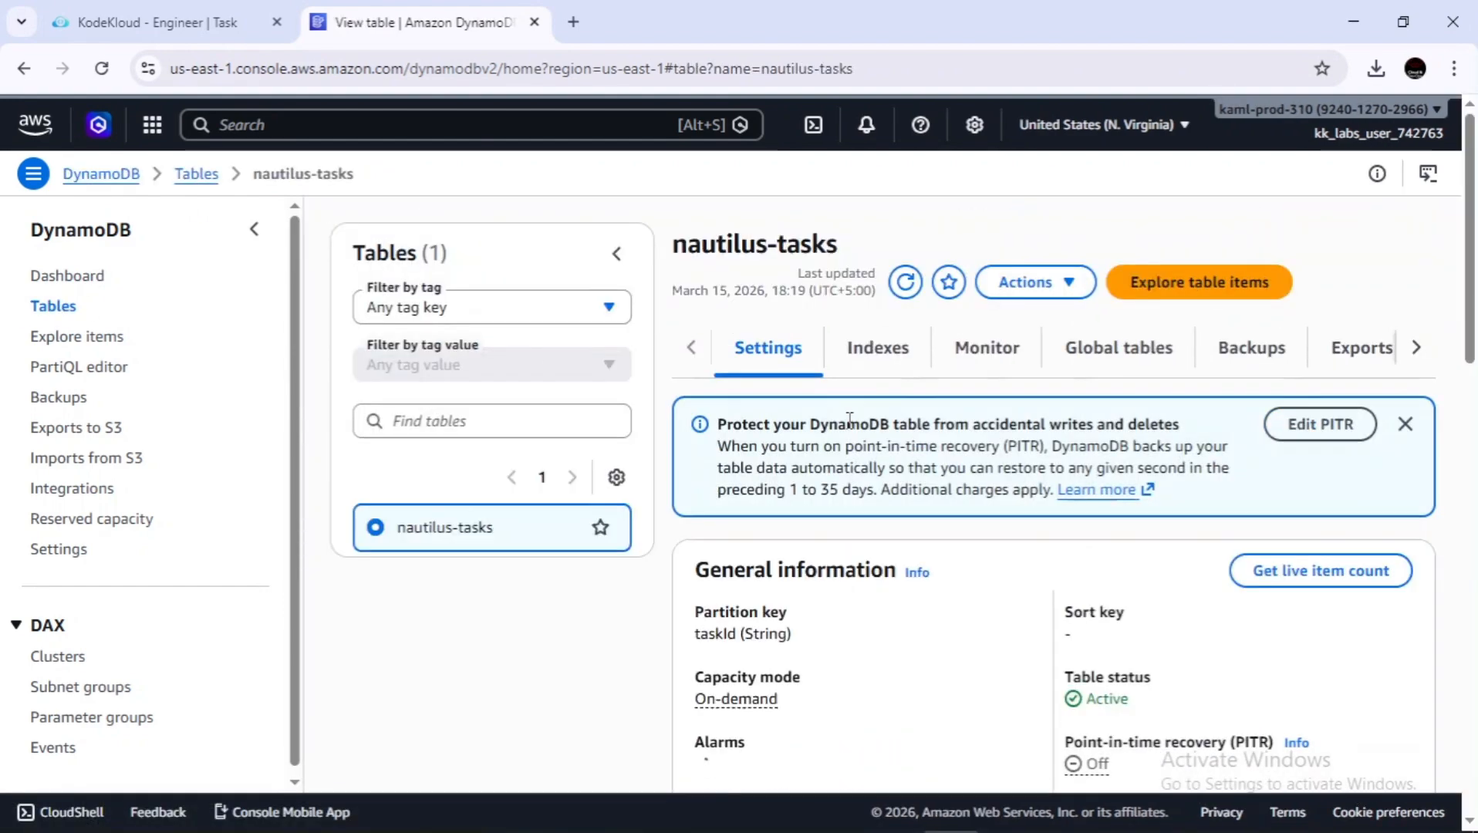
{"action": "scroll", "coordinate": [848, 420], "scroll_direction": "down", "scroll_amount": 7}
{"action": "scroll", "coordinate": [848, 421], "scroll_direction": "down", "scroll_amount": 5}
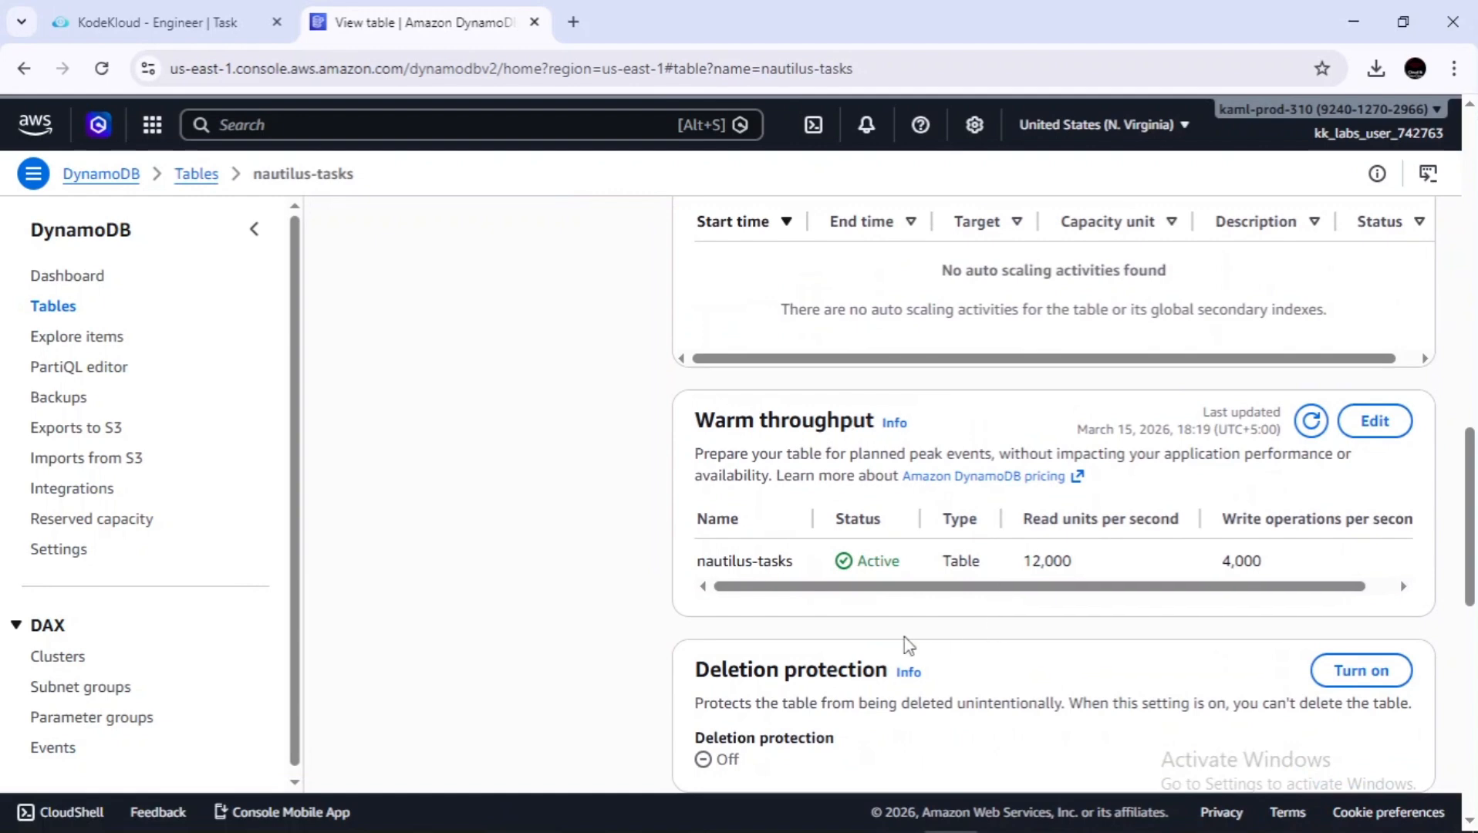
{"action": "scroll", "coordinate": [874, 637], "scroll_direction": "down", "scroll_amount": 5}
{"action": "scroll", "coordinate": [874, 631], "scroll_direction": "up", "scroll_amount": 6}
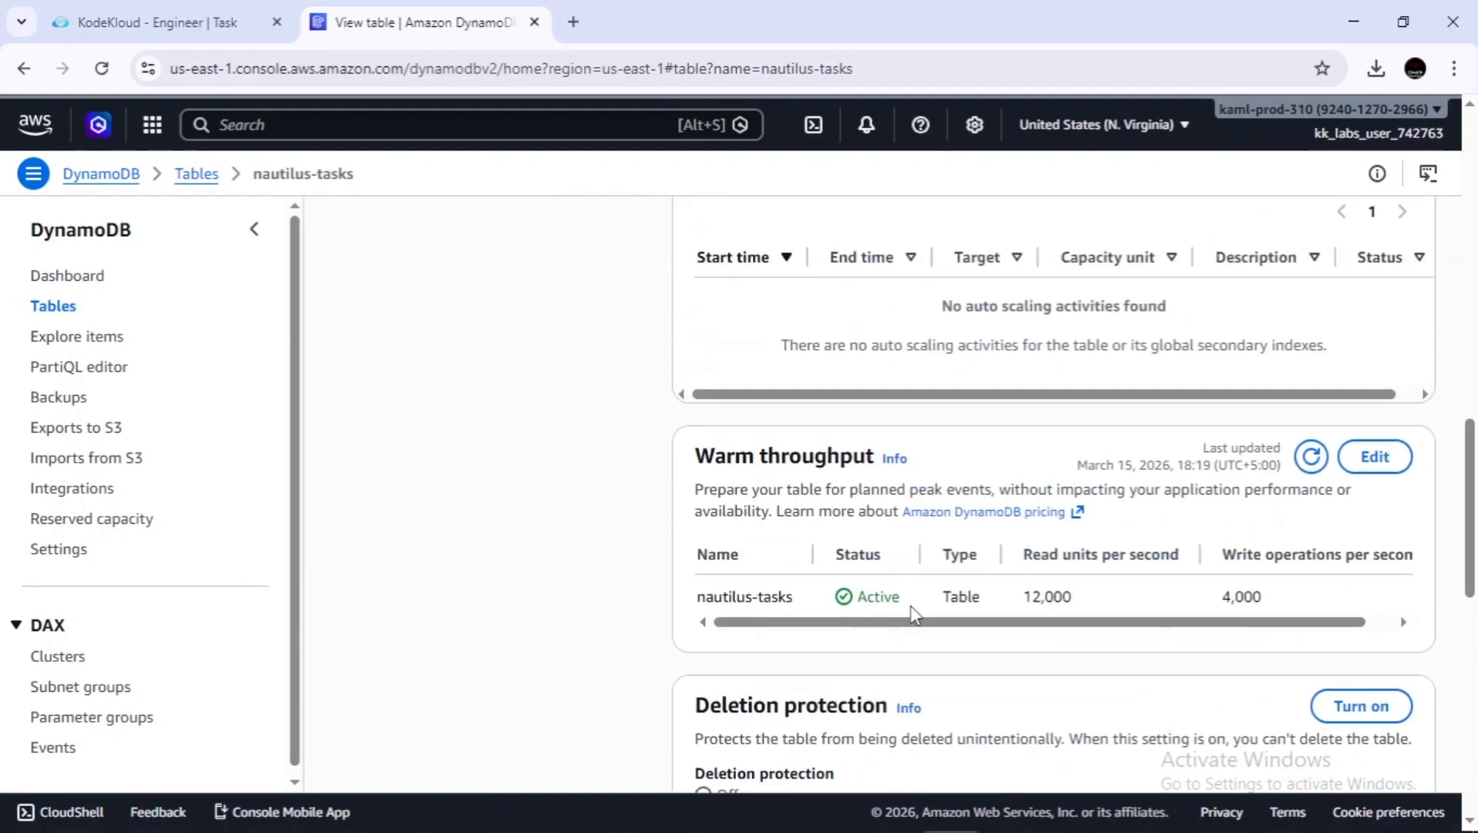
{"action": "scroll", "coordinate": [913, 611], "scroll_direction": "up", "scroll_amount": 15}
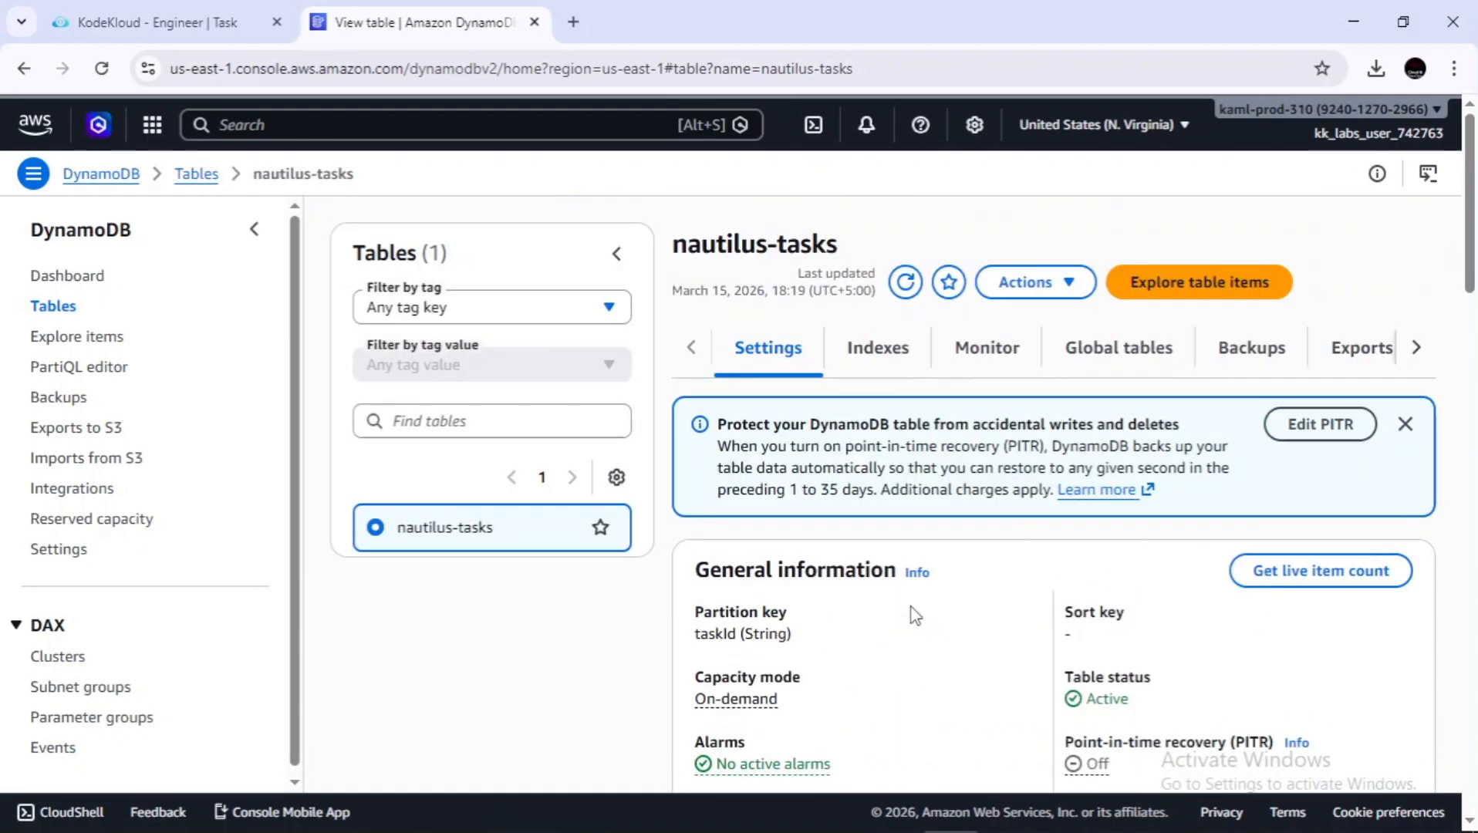
Switch to the KodeKloud Engineer task page, submit the DynamoDB task for checking and confirm marking it as completed.
{"action": "left_click", "coordinate": [198, 14]}
{"action": "left_click", "coordinate": [337, 499]}
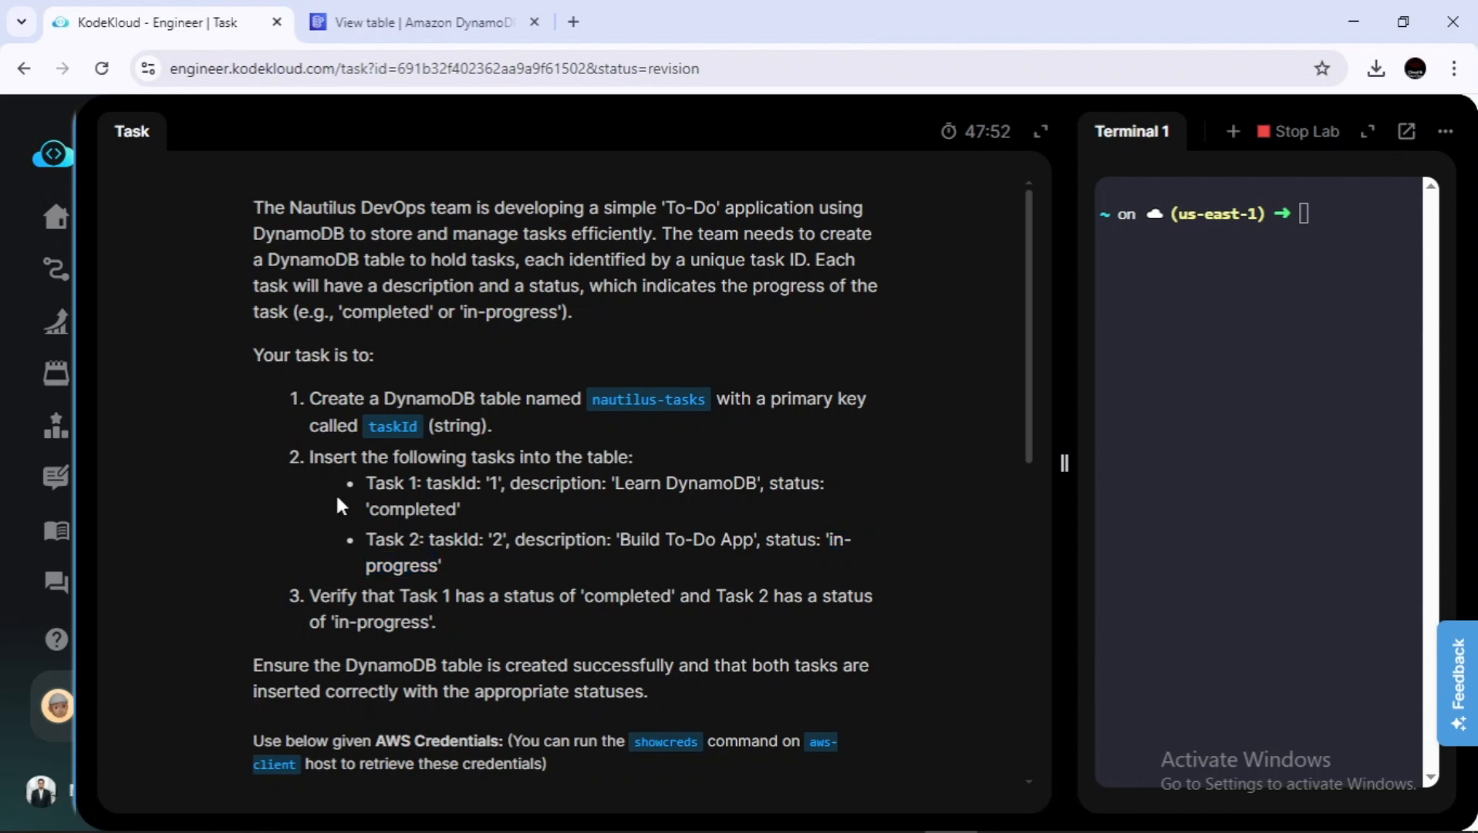
{"action": "scroll", "coordinate": [338, 499], "scroll_direction": "down", "scroll_amount": 15}
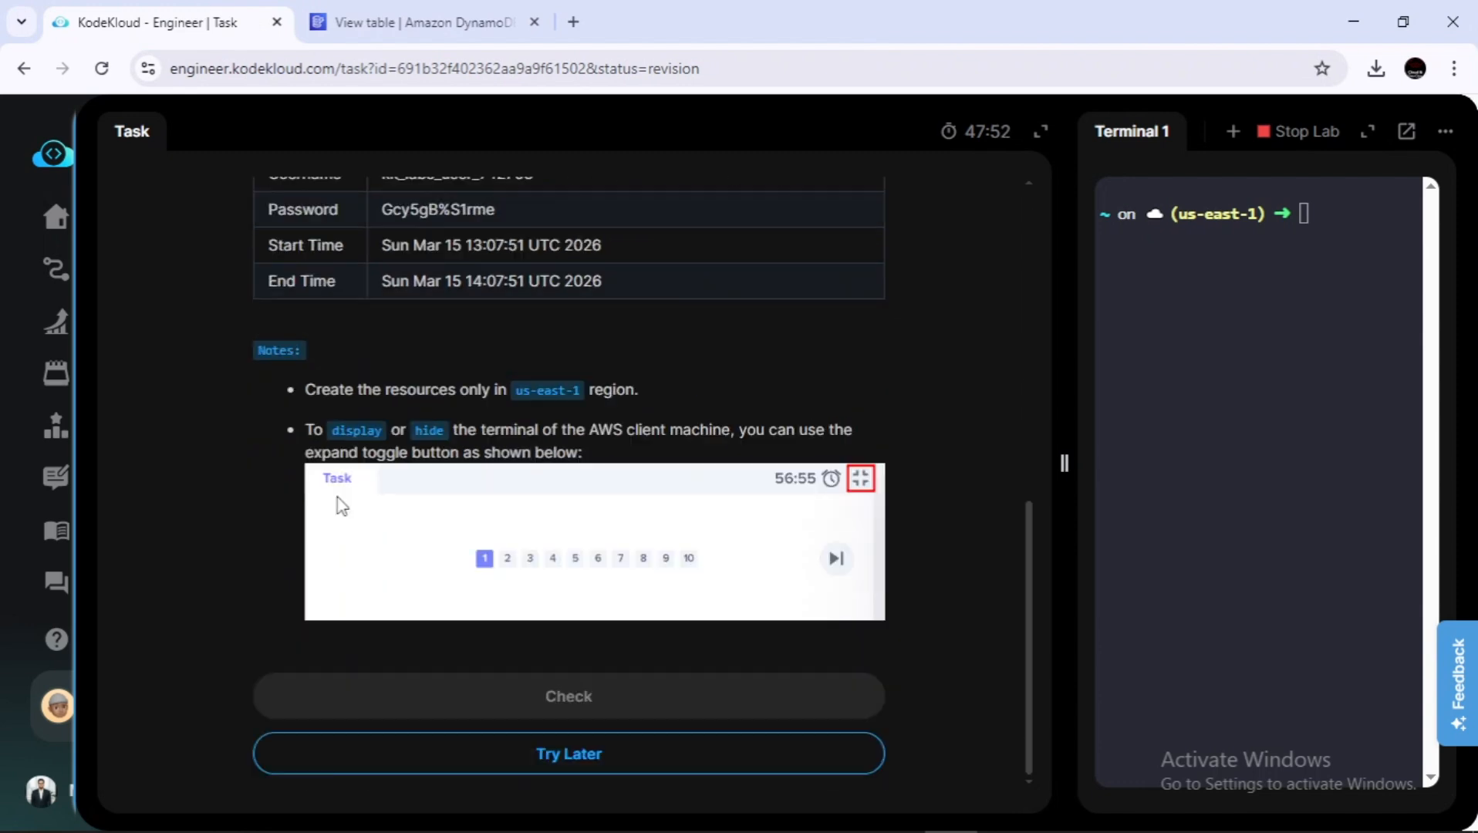
{"action": "left_click", "coordinate": [509, 698]}
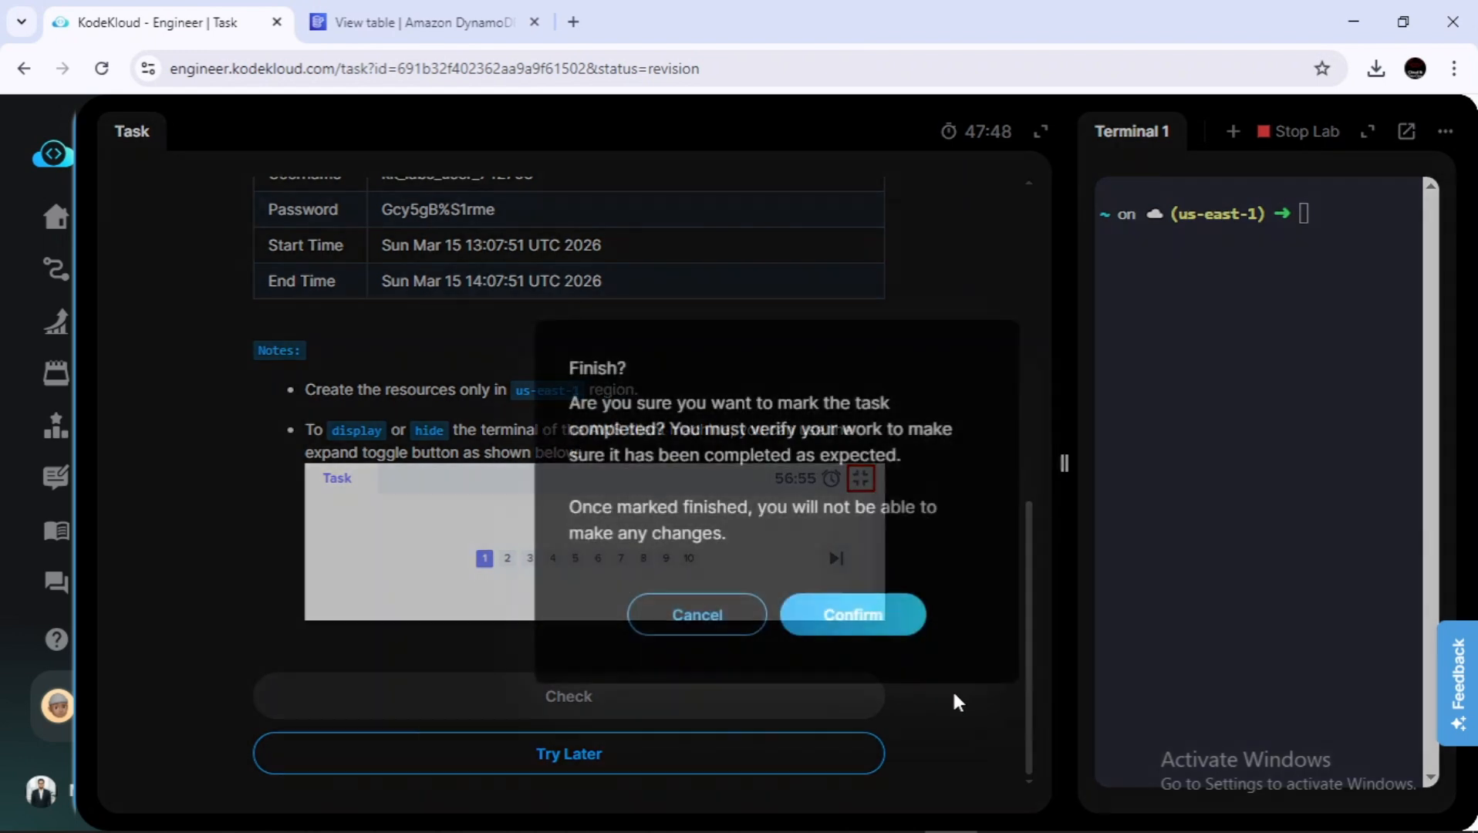
{"action": "left_click", "coordinate": [877, 631]}
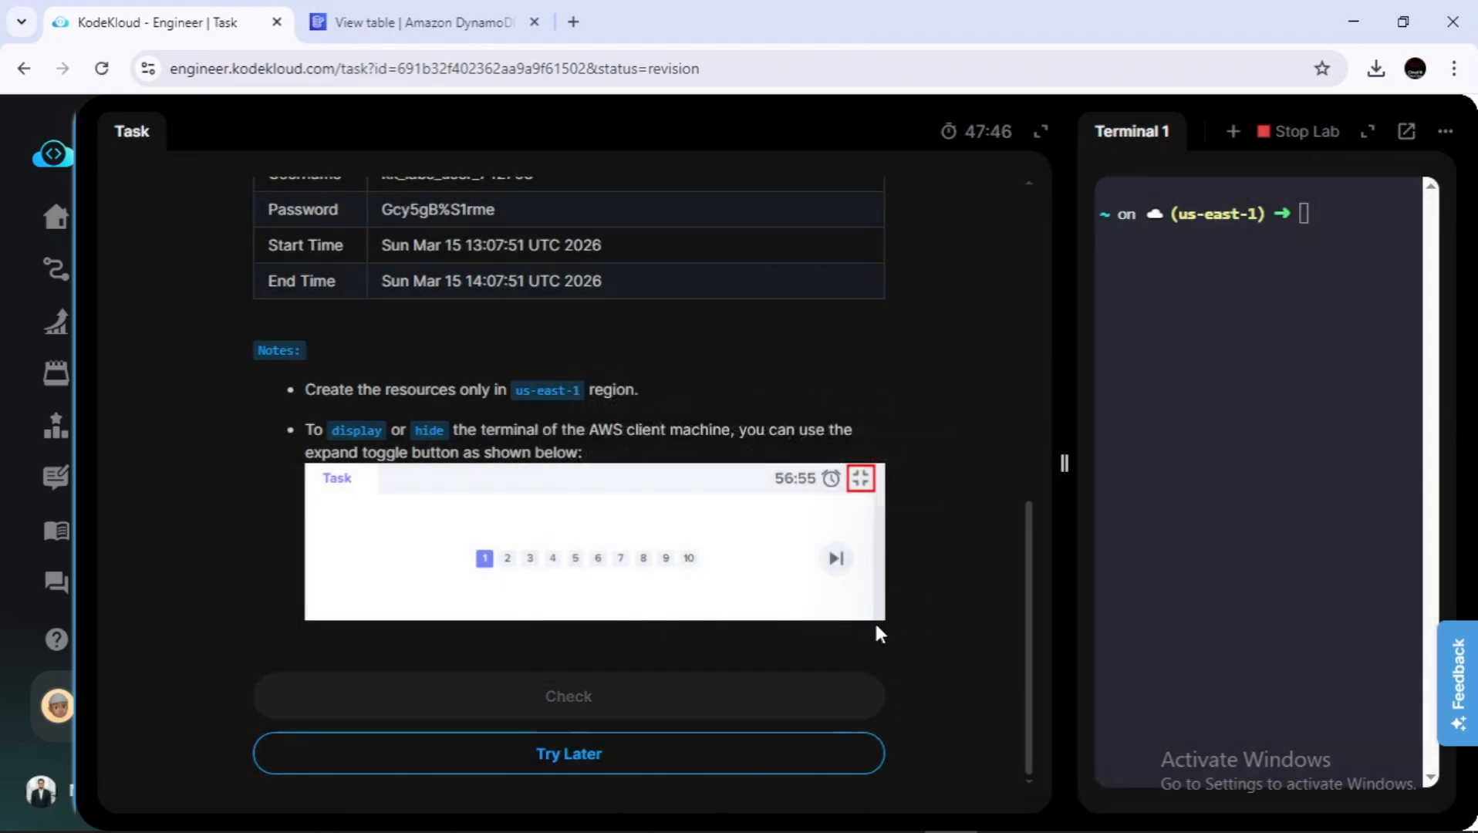